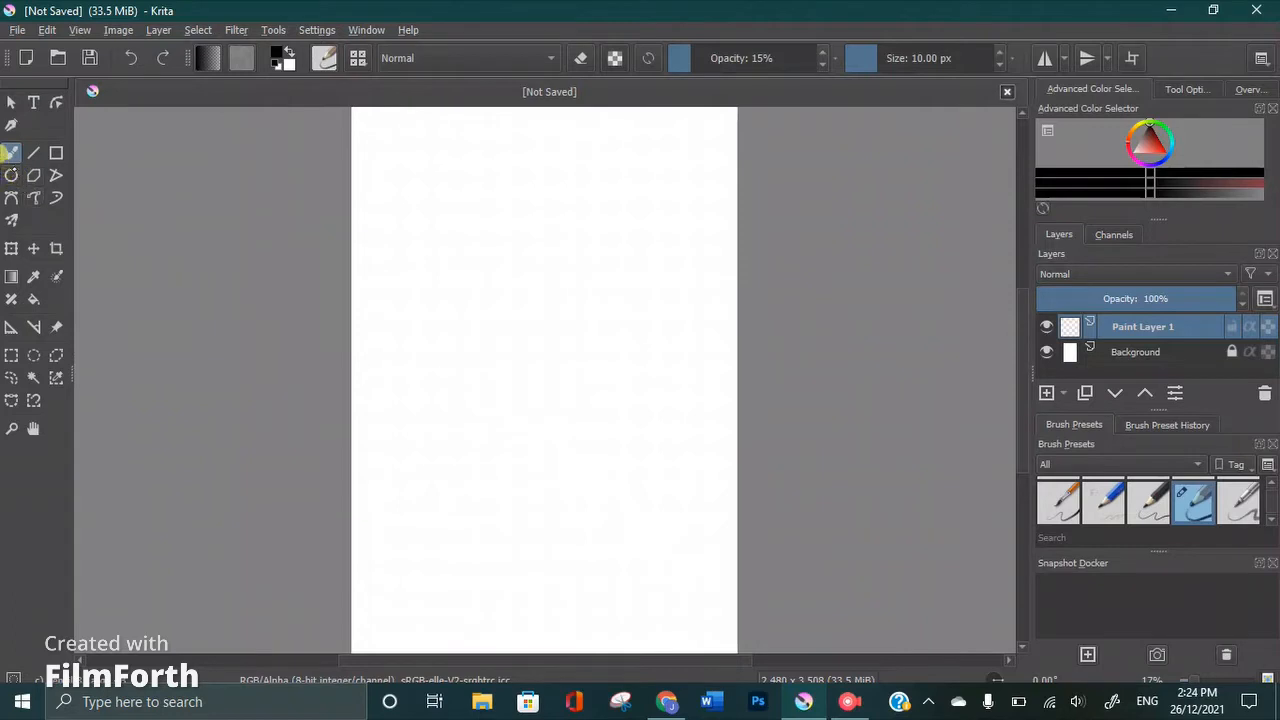
Scribble a row of freehand brush strokes at the page's upper-left corner and a second row below it using the dark pencil preset
{"action": "left_click", "coordinate": [10, 151]}
{"action": "mouse_move", "coordinate": [349, 104]}
{"action": "left_mouse_down"}
{"action": "mouse_move", "coordinate": [359, 143]}
{"action": "mouse_move", "coordinate": [355, 117]}
{"action": "mouse_move", "coordinate": [383, 162]}
{"action": "mouse_move", "coordinate": [385, 134]}
{"action": "mouse_move", "coordinate": [366, 120]}
{"action": "mouse_move", "coordinate": [406, 146]}
{"action": "left_mouse_up"}
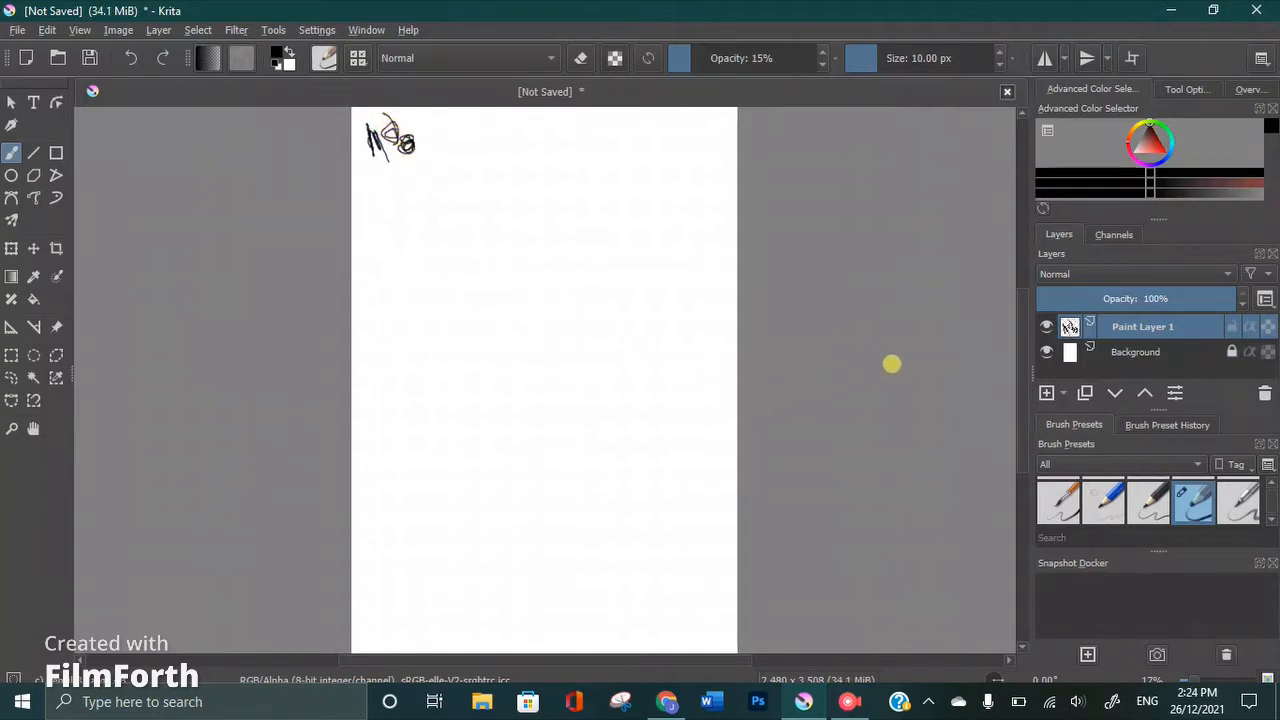
{"action": "left_click", "coordinate": [1150, 500]}
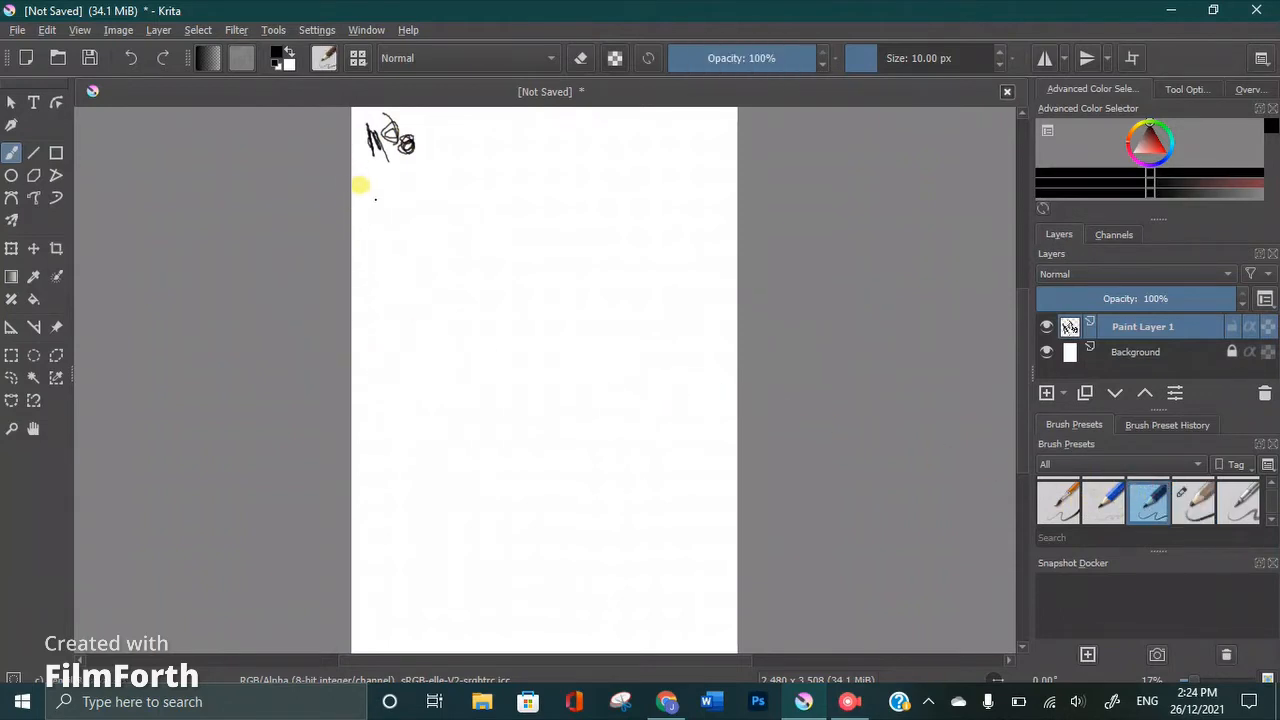
{"action": "mouse_move", "coordinate": [369, 175]}
{"action": "left_mouse_down"}
{"action": "mouse_move", "coordinate": [370, 209]}
{"action": "mouse_move", "coordinate": [370, 163]}
{"action": "mouse_move", "coordinate": [400, 215]}
{"action": "left_mouse_up"}
{"action": "mouse_move", "coordinate": [379, 163]}
{"action": "left_mouse_down"}
{"action": "mouse_move", "coordinate": [408, 200]}
{"action": "mouse_move", "coordinate": [417, 174]}
{"action": "left_mouse_up"}
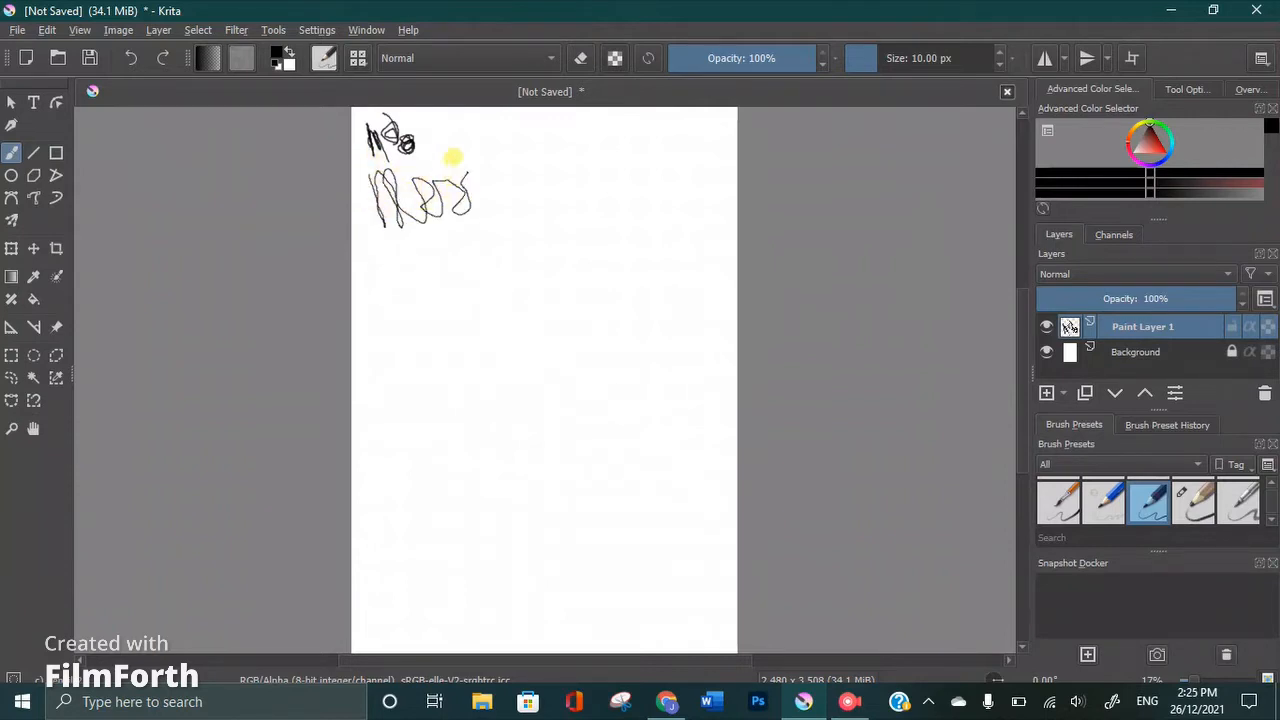
{"action": "mouse_move", "coordinate": [469, 178]}
{"action": "left_mouse_down"}
{"action": "mouse_move", "coordinate": [480, 200]}
{"action": "mouse_move", "coordinate": [489, 177]}
{"action": "mouse_move", "coordinate": [508, 192]}
{"action": "left_mouse_up"}
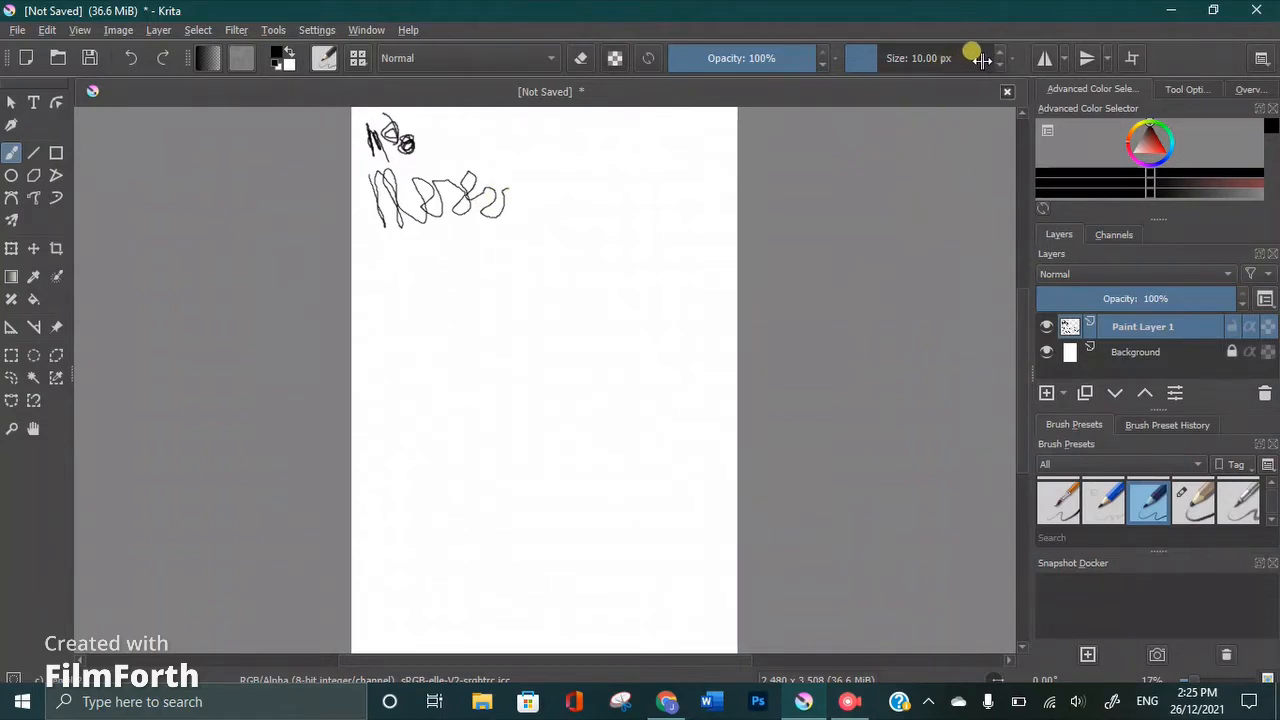
Paint a thick black band below the scribbles at brush size 403.34 px and a grey band beneath it at 57% opacity
{"action": "mouse_move", "coordinate": [975, 59]}
{"action": "left_mouse_down"}
{"action": "mouse_move", "coordinate": [872, 60]}
{"action": "mouse_move", "coordinate": [921, 63]}
{"action": "mouse_move", "coordinate": [967, 88]}
{"action": "left_mouse_up"}
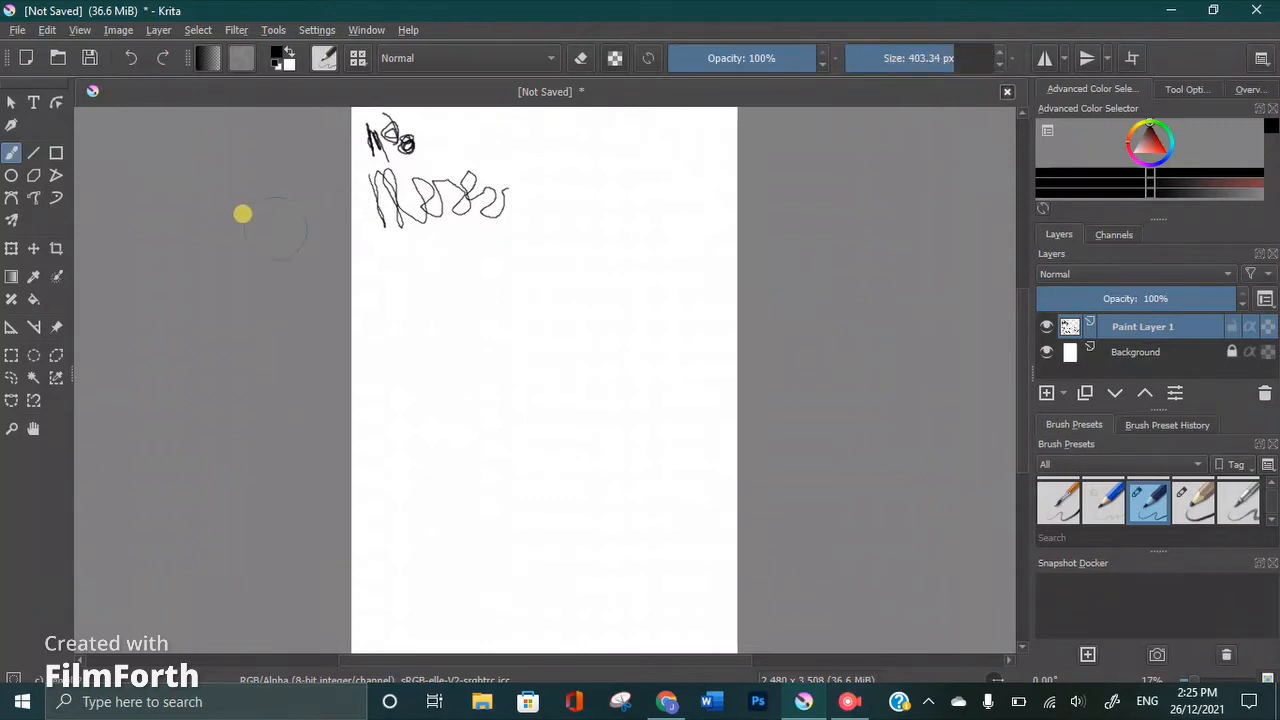
{"action": "mouse_move", "coordinate": [375, 244]}
{"action": "left_mouse_down"}
{"action": "mouse_move", "coordinate": [380, 271]}
{"action": "mouse_move", "coordinate": [440, 254]}
{"action": "mouse_move", "coordinate": [451, 271]}
{"action": "mouse_move", "coordinate": [474, 251]}
{"action": "mouse_move", "coordinate": [492, 266]}
{"action": "mouse_move", "coordinate": [506, 251]}
{"action": "mouse_move", "coordinate": [526, 274]}
{"action": "mouse_move", "coordinate": [549, 251]}
{"action": "mouse_move", "coordinate": [544, 220]}
{"action": "left_mouse_up"}
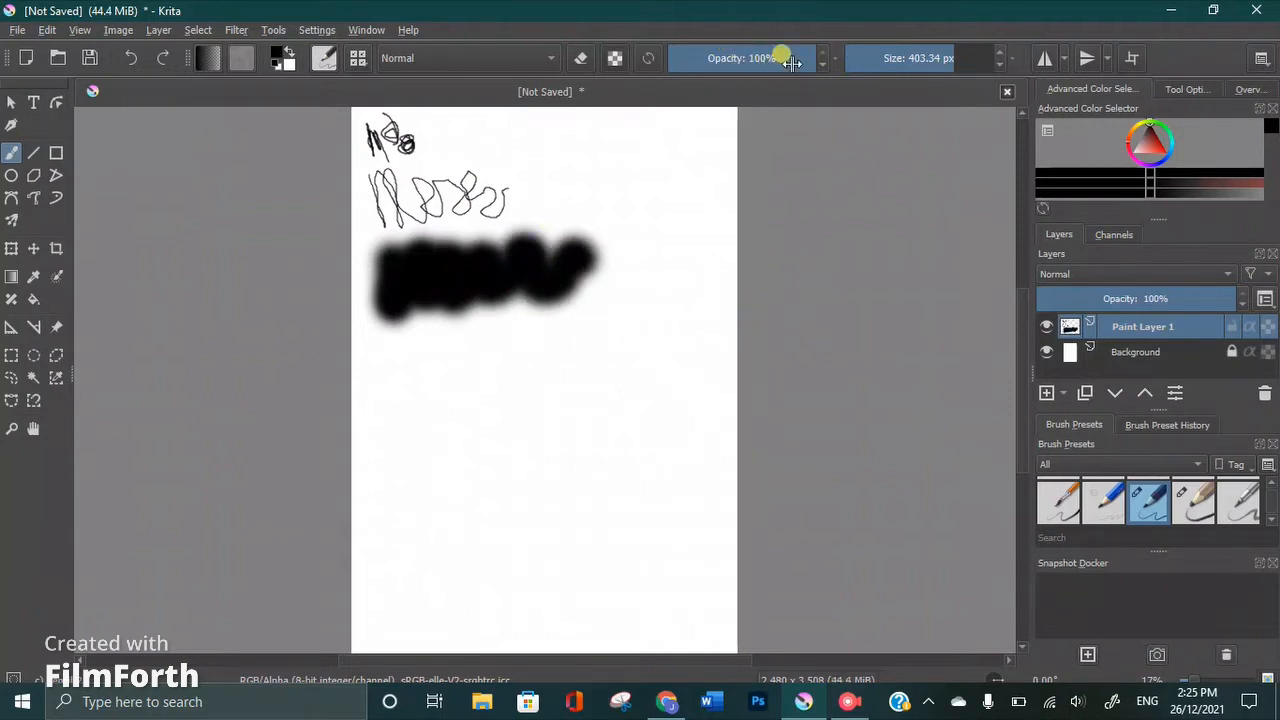
{"action": "mouse_move", "coordinate": [763, 51]}
{"action": "left_mouse_down"}
{"action": "mouse_move", "coordinate": [723, 54]}
{"action": "mouse_move", "coordinate": [756, 62]}
{"action": "mouse_move", "coordinate": [774, 77]}
{"action": "mouse_move", "coordinate": [740, 74]}
{"action": "mouse_move", "coordinate": [769, 88]}
{"action": "left_mouse_up"}
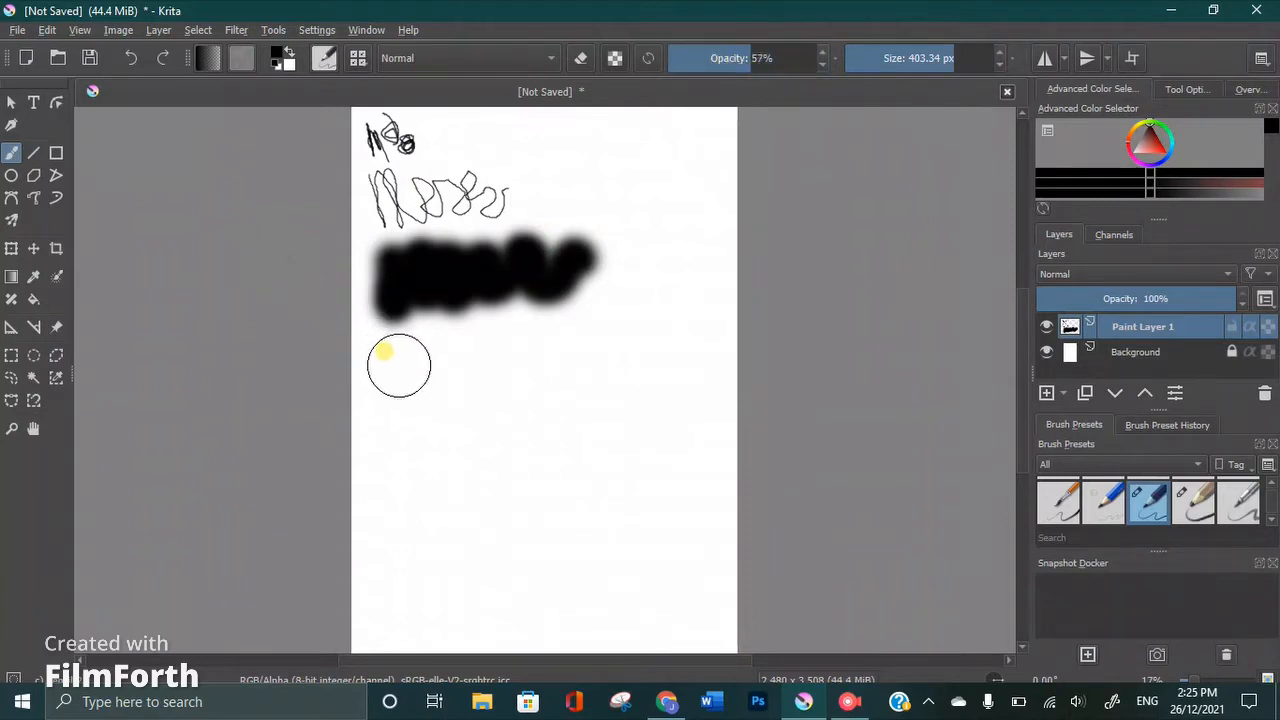
{"action": "mouse_move", "coordinate": [403, 366]}
{"action": "left_mouse_down"}
{"action": "mouse_move", "coordinate": [414, 409]}
{"action": "mouse_move", "coordinate": [437, 371]}
{"action": "mouse_move", "coordinate": [457, 394]}
{"action": "mouse_move", "coordinate": [488, 362]}
{"action": "mouse_move", "coordinate": [508, 389]}
{"action": "mouse_move", "coordinate": [529, 366]}
{"action": "mouse_move", "coordinate": [557, 380]}
{"action": "mouse_move", "coordinate": [629, 352]}
{"action": "left_mouse_up"}
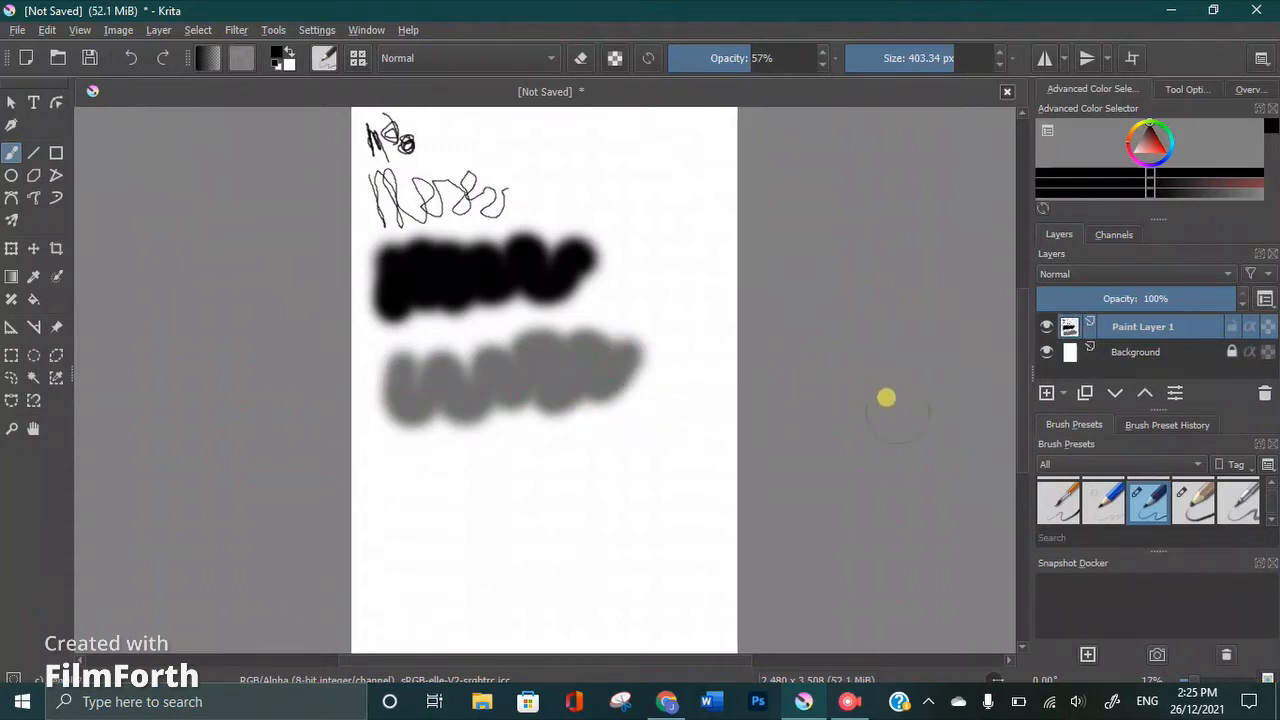
Draw a thin squiggle below the grey band and lines at the black band's left edge with the 7.50 px brush preset
{"action": "left_click_drag", "start_coordinate": [841, 381], "coordinate": [849, 403]}
{"action": "left_click", "coordinate": [1040, 490]}
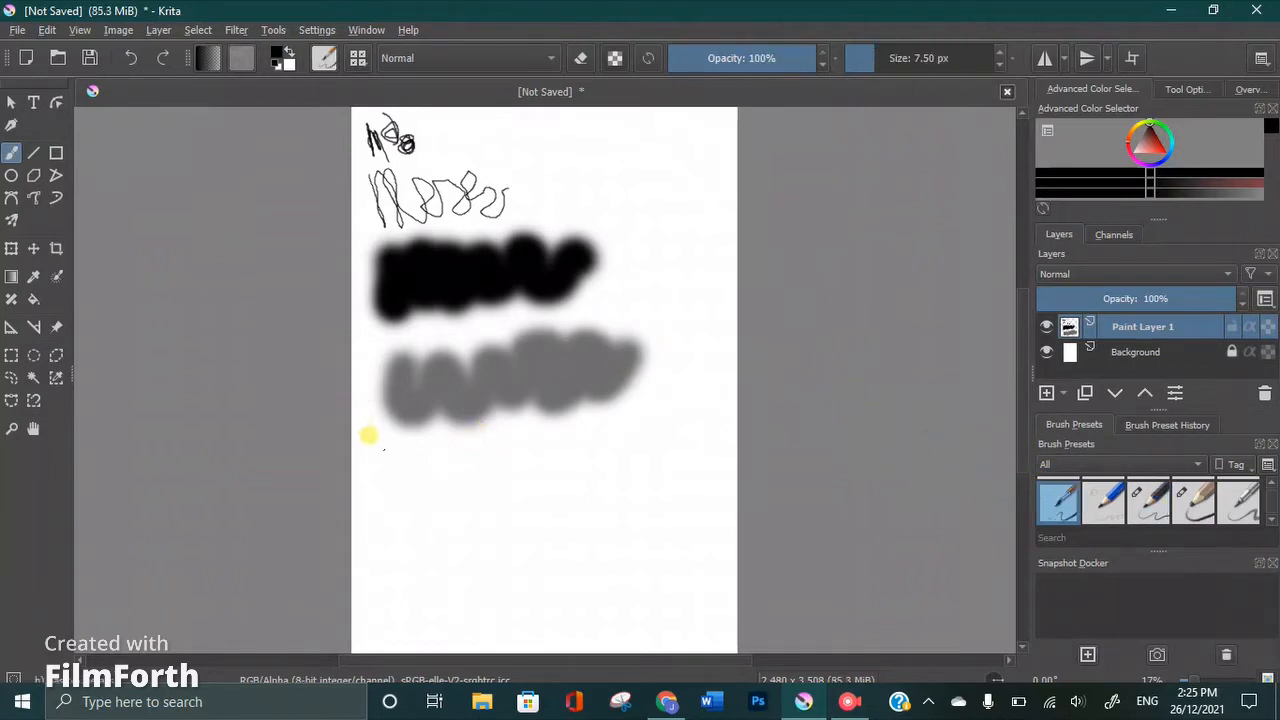
{"action": "mouse_move", "coordinate": [368, 435]}
{"action": "left_mouse_down"}
{"action": "mouse_move", "coordinate": [385, 493]}
{"action": "mouse_move", "coordinate": [438, 482]}
{"action": "left_mouse_up"}
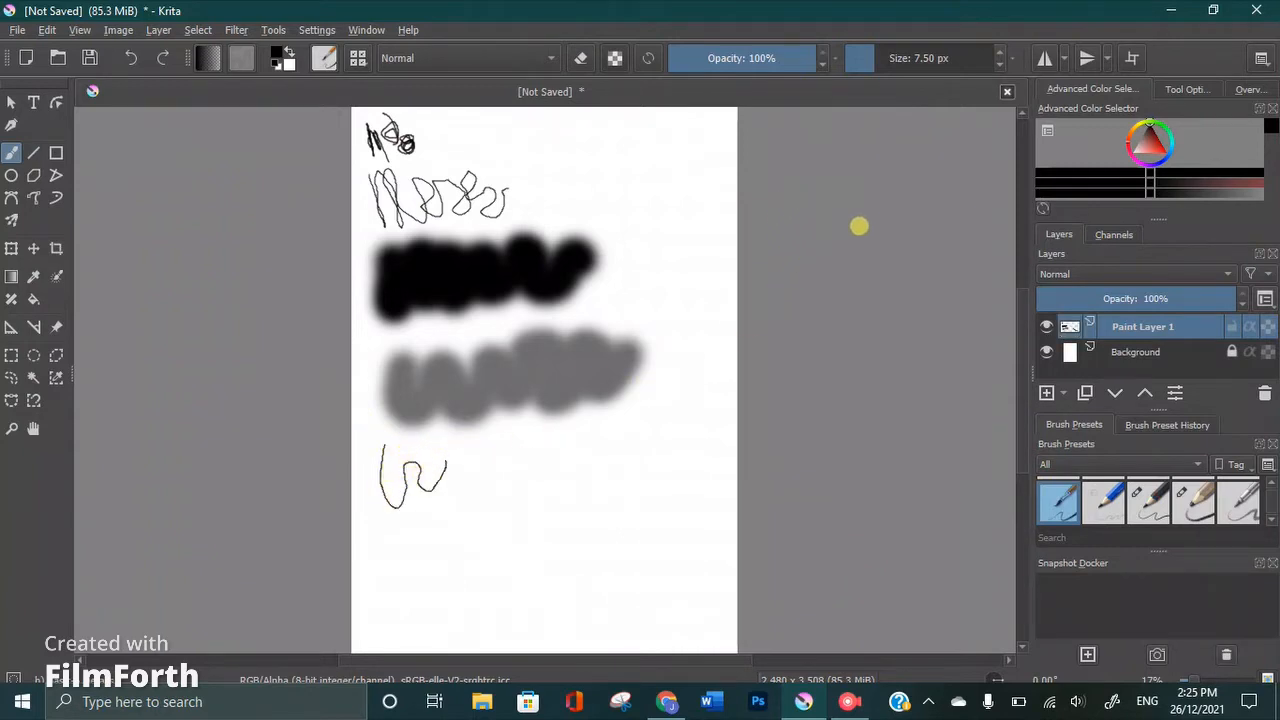
{"action": "mouse_move", "coordinate": [375, 255]}
{"action": "left_mouse_down"}
{"action": "mouse_move", "coordinate": [354, 257]}
{"action": "mouse_move", "coordinate": [372, 298]}
{"action": "left_mouse_up"}
{"action": "left_click_drag", "start_coordinate": [303, 189], "coordinate": [388, 257]}
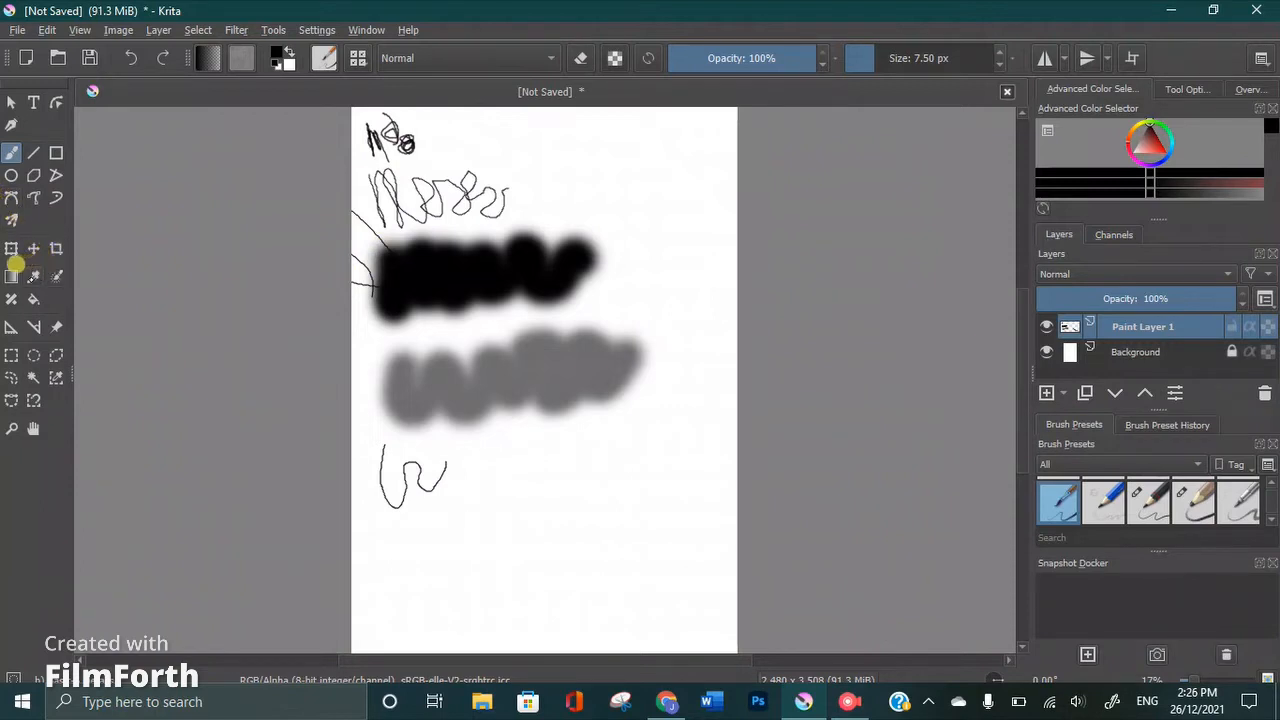
Sample white from the blank canvas with the Color Sampler and return to the Freehand Brush tool
{"action": "left_click", "coordinate": [33, 276]}
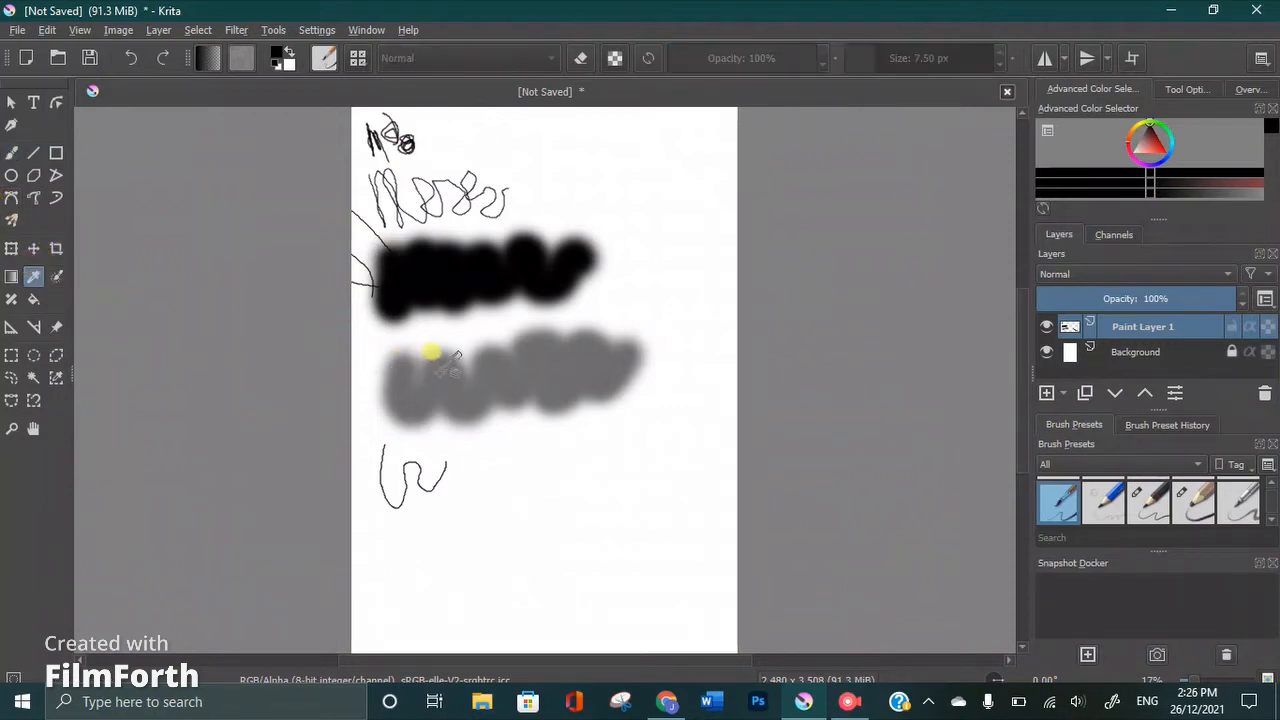
{"action": "left_click", "coordinate": [443, 380]}
{"action": "left_click", "coordinate": [427, 520]}
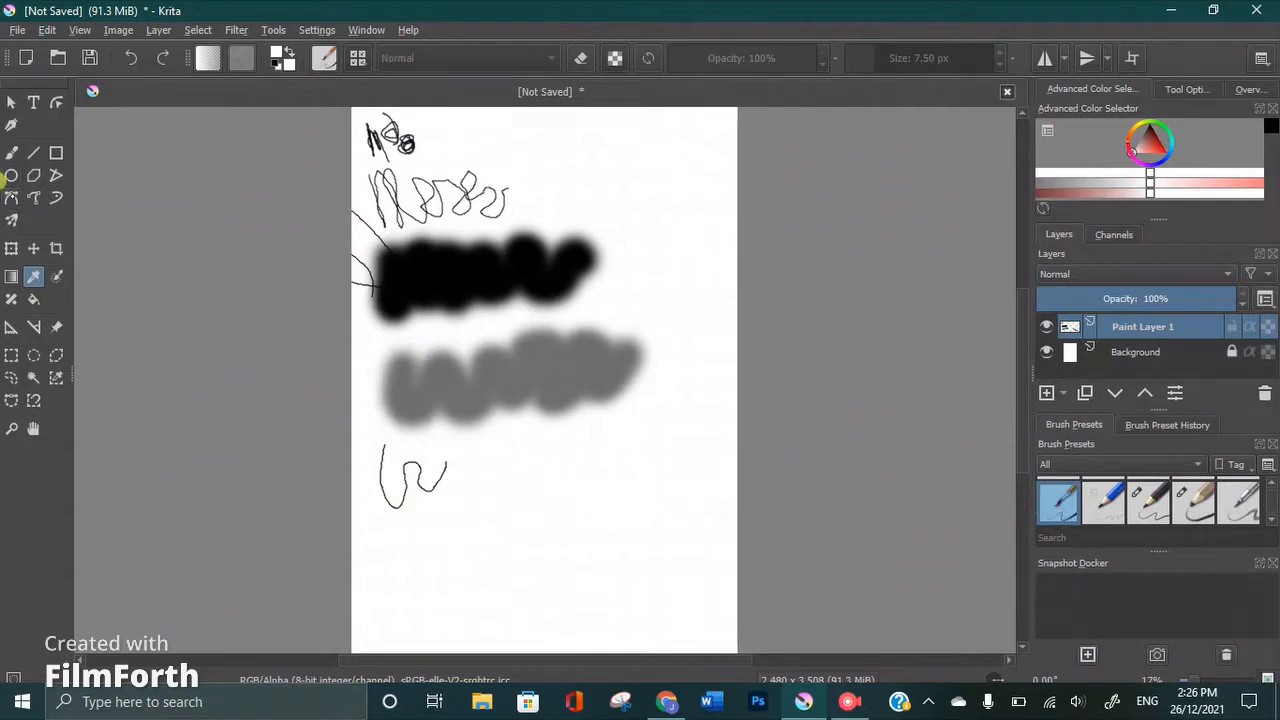
{"action": "left_click", "coordinate": [11, 175]}
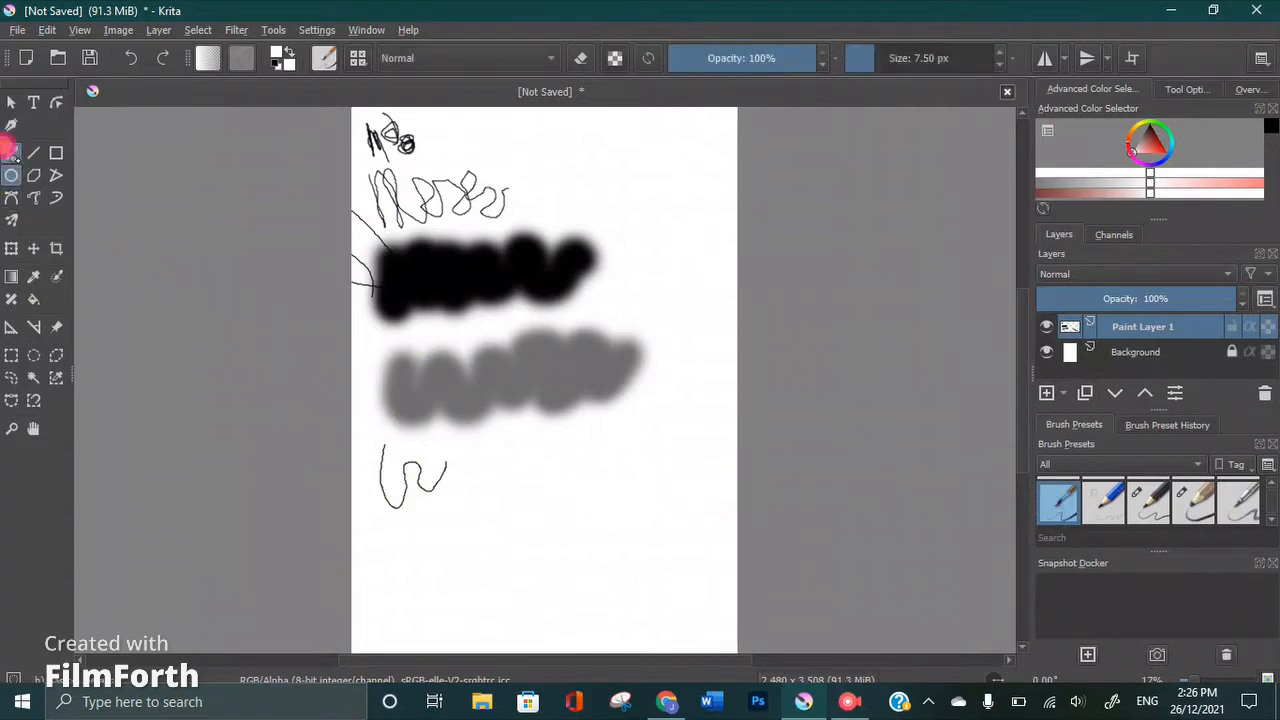
{"action": "left_click", "coordinate": [11, 152]}
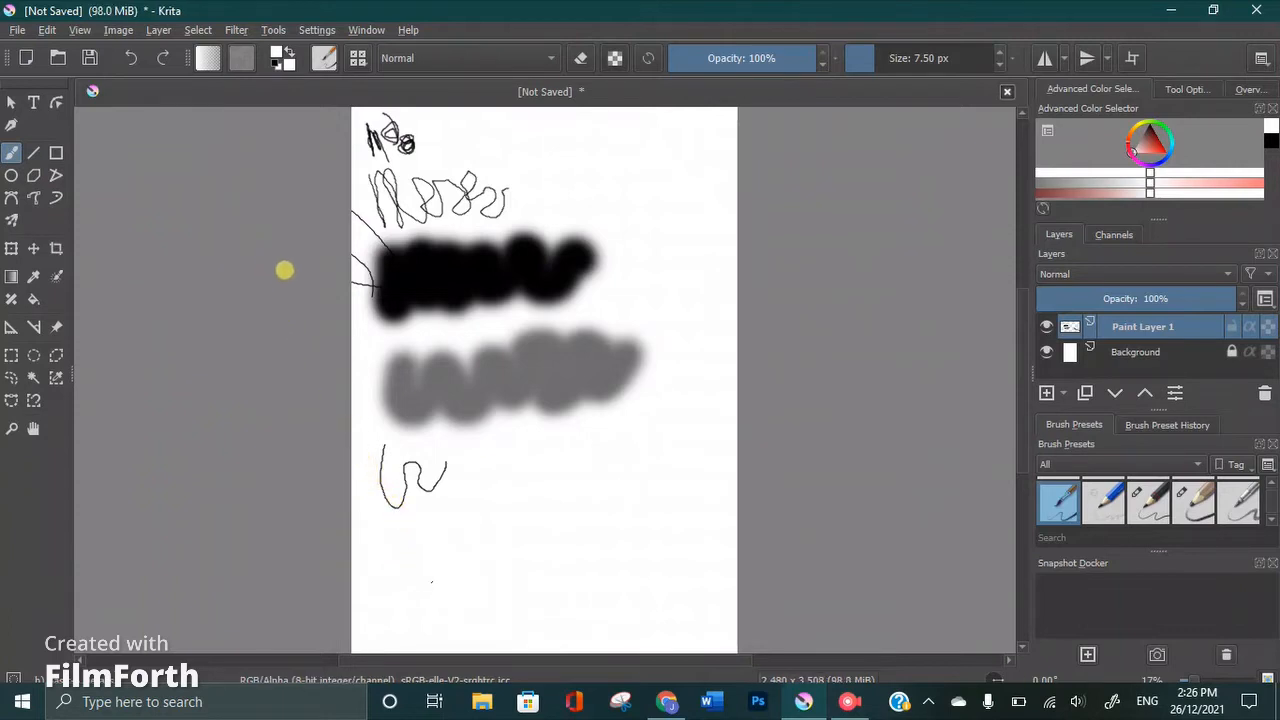
Scribble white loops over the grey band and the lower-left edge of the black band
{"action": "mouse_move", "coordinate": [391, 313]}
{"action": "left_mouse_down"}
{"action": "mouse_move", "coordinate": [382, 342]}
{"action": "mouse_move", "coordinate": [383, 321]}
{"action": "left_mouse_up"}
{"action": "mouse_move", "coordinate": [415, 372]}
{"action": "left_mouse_down"}
{"action": "mouse_move", "coordinate": [390, 395]}
{"action": "mouse_move", "coordinate": [433, 399]}
{"action": "mouse_move", "coordinate": [392, 401]}
{"action": "mouse_move", "coordinate": [425, 439]}
{"action": "mouse_move", "coordinate": [465, 383]}
{"action": "mouse_move", "coordinate": [422, 362]}
{"action": "mouse_move", "coordinate": [417, 343]}
{"action": "mouse_move", "coordinate": [484, 383]}
{"action": "left_mouse_up"}
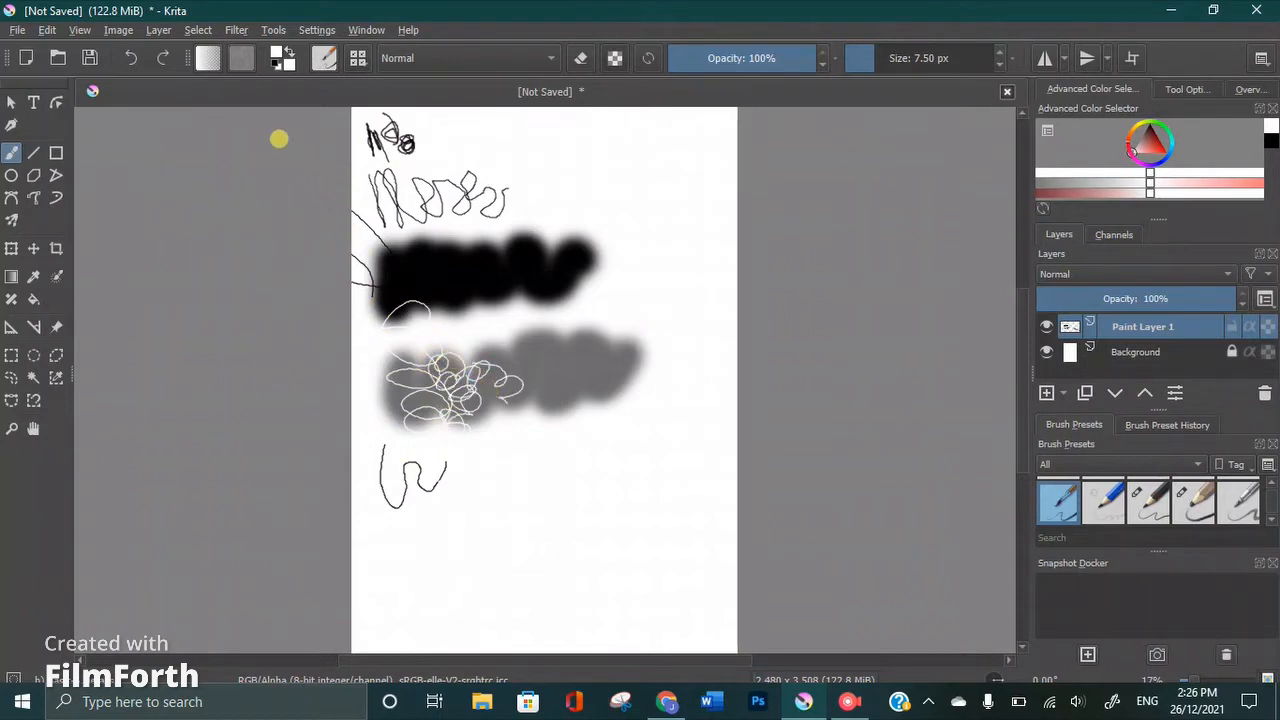
{"action": "left_click", "coordinate": [273, 53]}
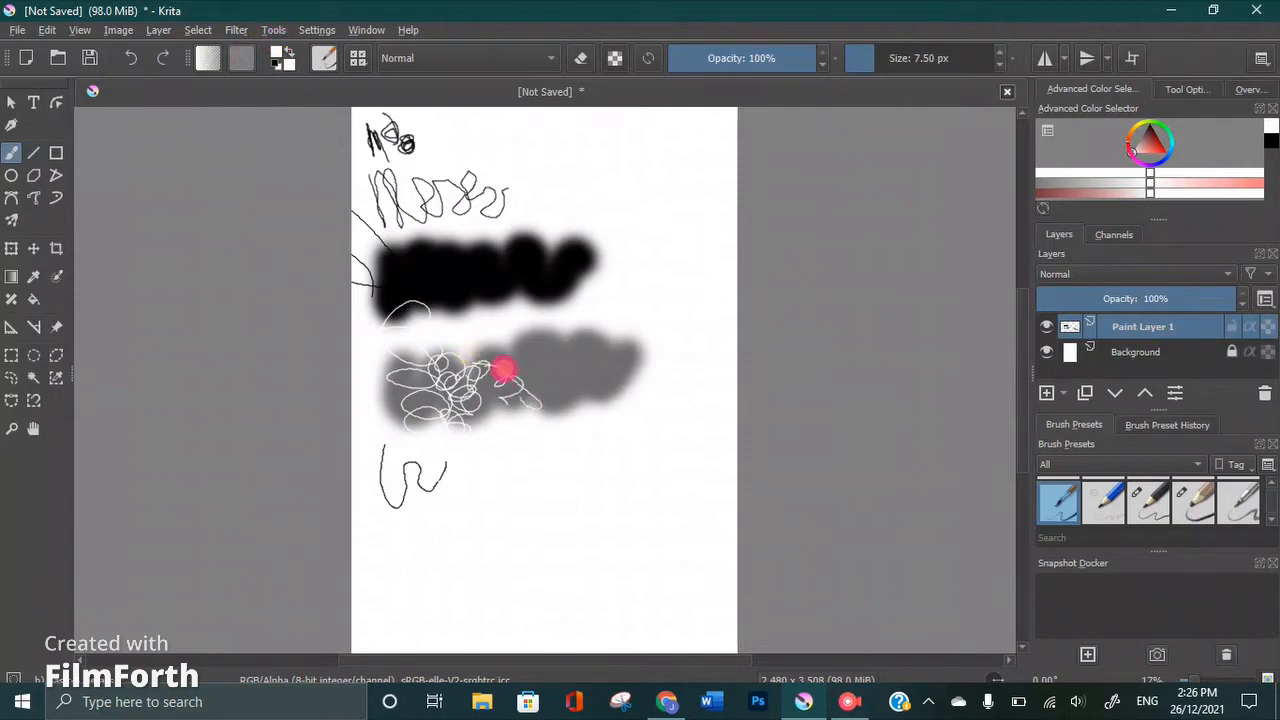
{"action": "mouse_move", "coordinate": [503, 370]}
{"action": "left_mouse_down"}
{"action": "mouse_move", "coordinate": [531, 363]}
{"action": "mouse_move", "coordinate": [549, 334]}
{"action": "mouse_move", "coordinate": [541, 352]}
{"action": "left_mouse_up"}
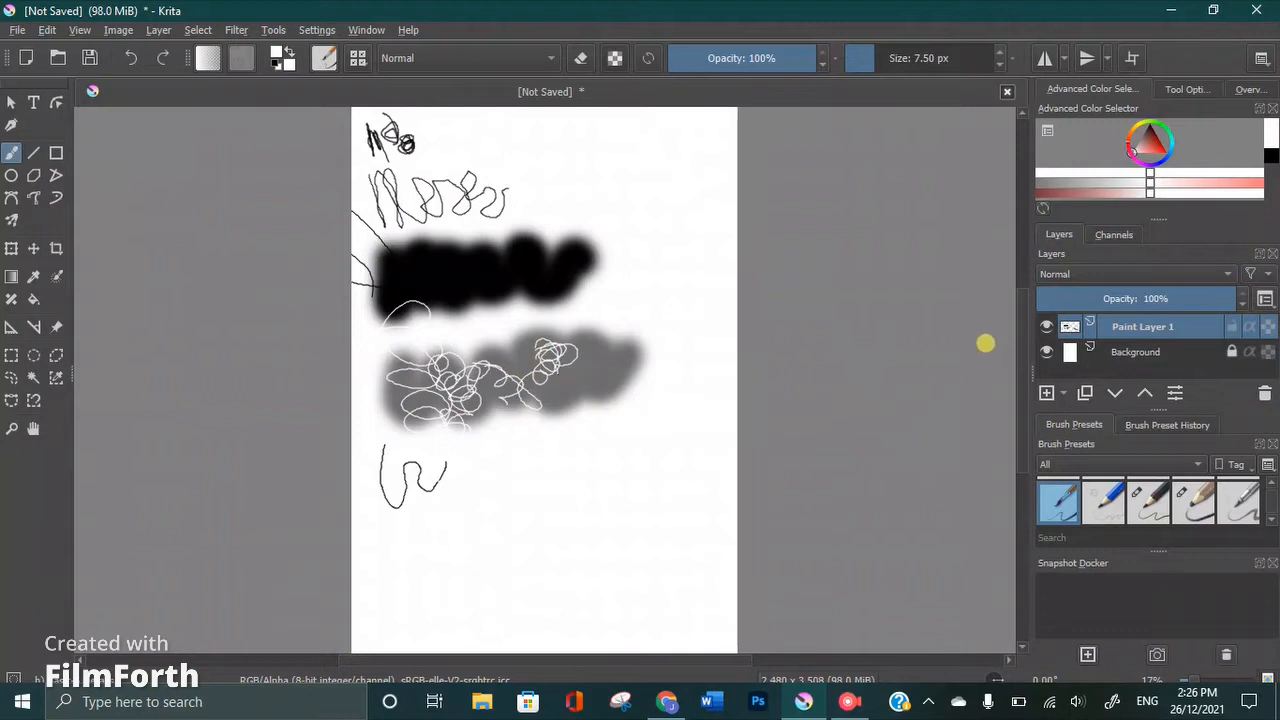
Select the Background layer and hide Paint Layer 1
{"action": "left_click", "coordinate": [795, 349]}
{"action": "left_click", "coordinate": [971, 383]}
{"action": "left_click", "coordinate": [1103, 350]}
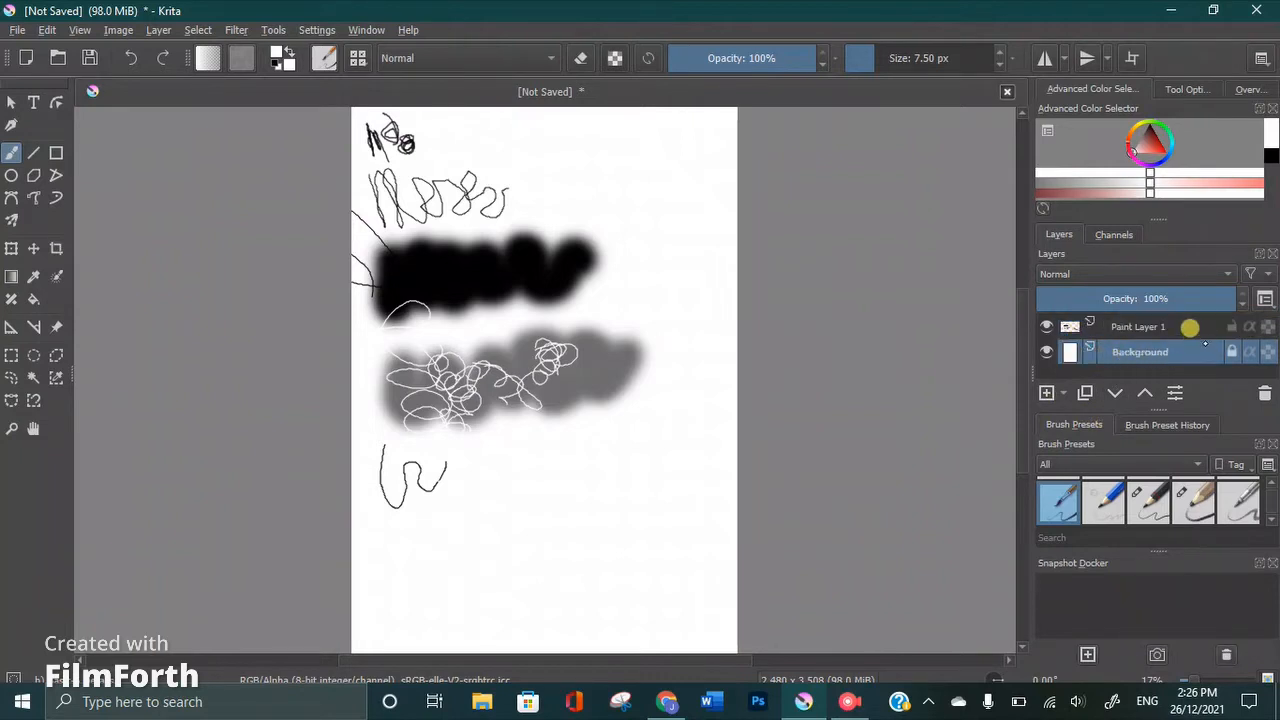
{"action": "left_click", "coordinate": [1046, 326]}
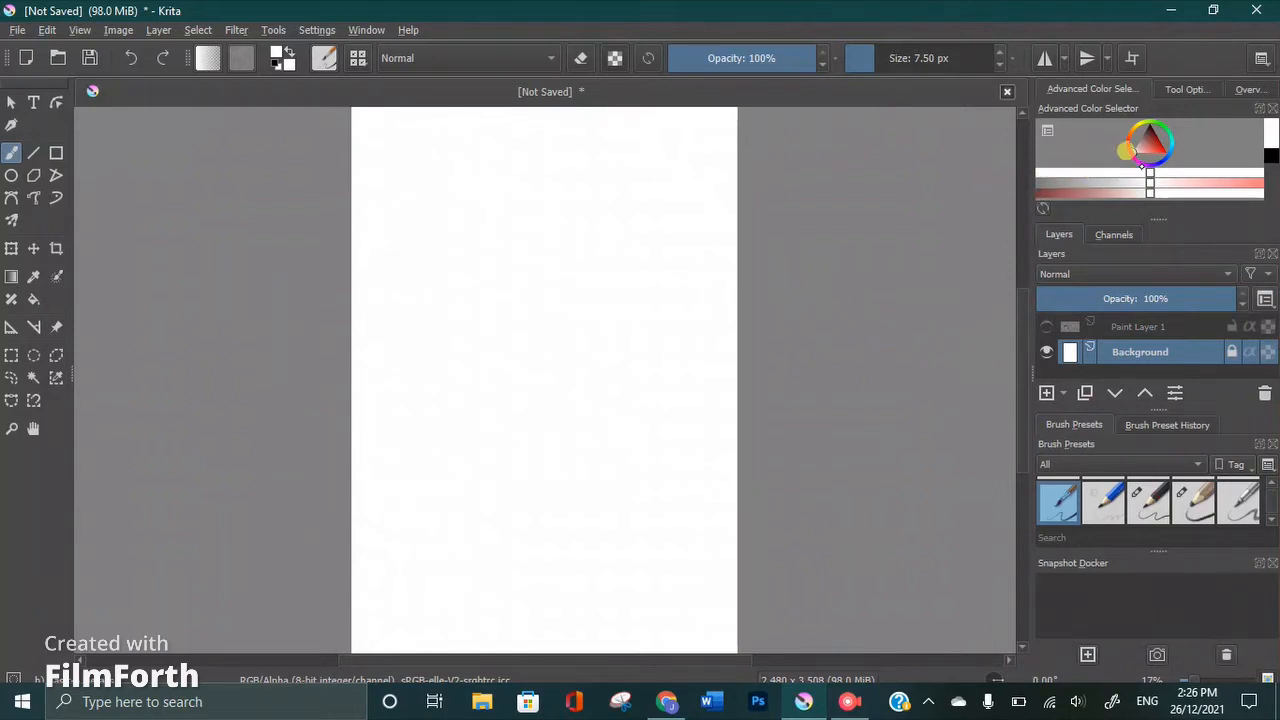
Try black and white as the foreground colour and shift the colour selector's hue to green
{"action": "left_click", "coordinate": [1132, 163]}
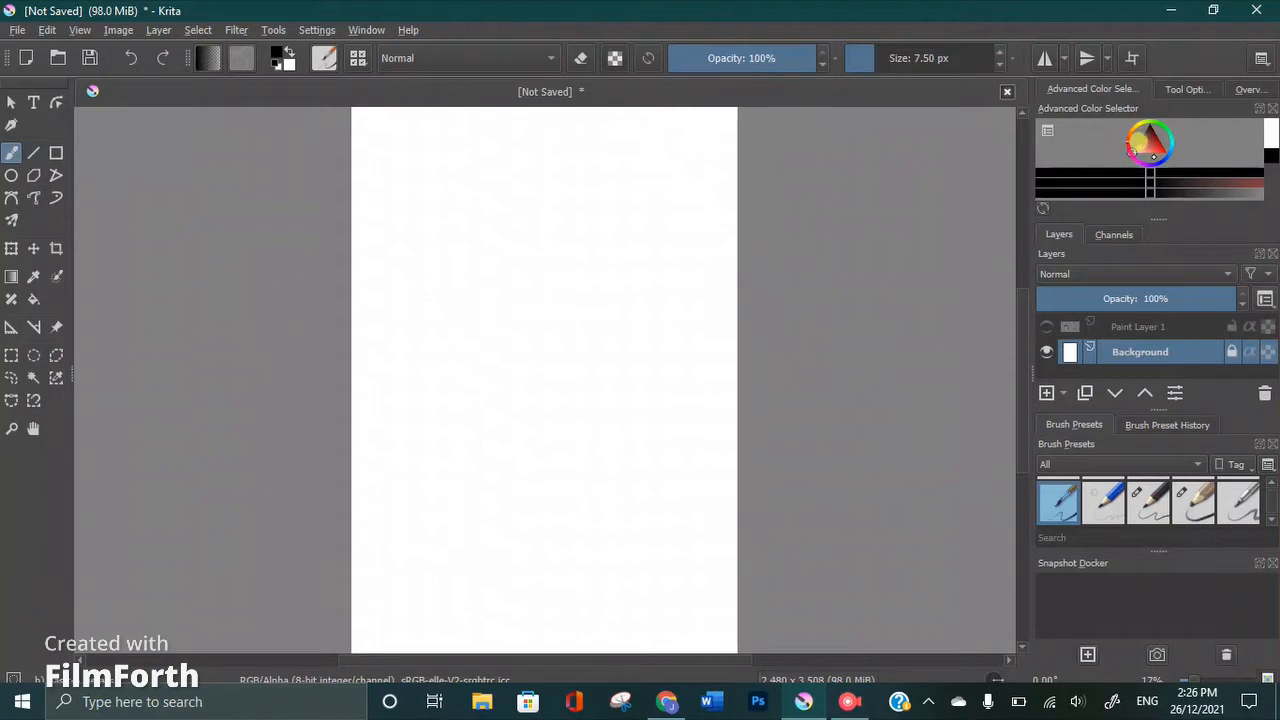
{"action": "left_click", "coordinate": [1166, 157]}
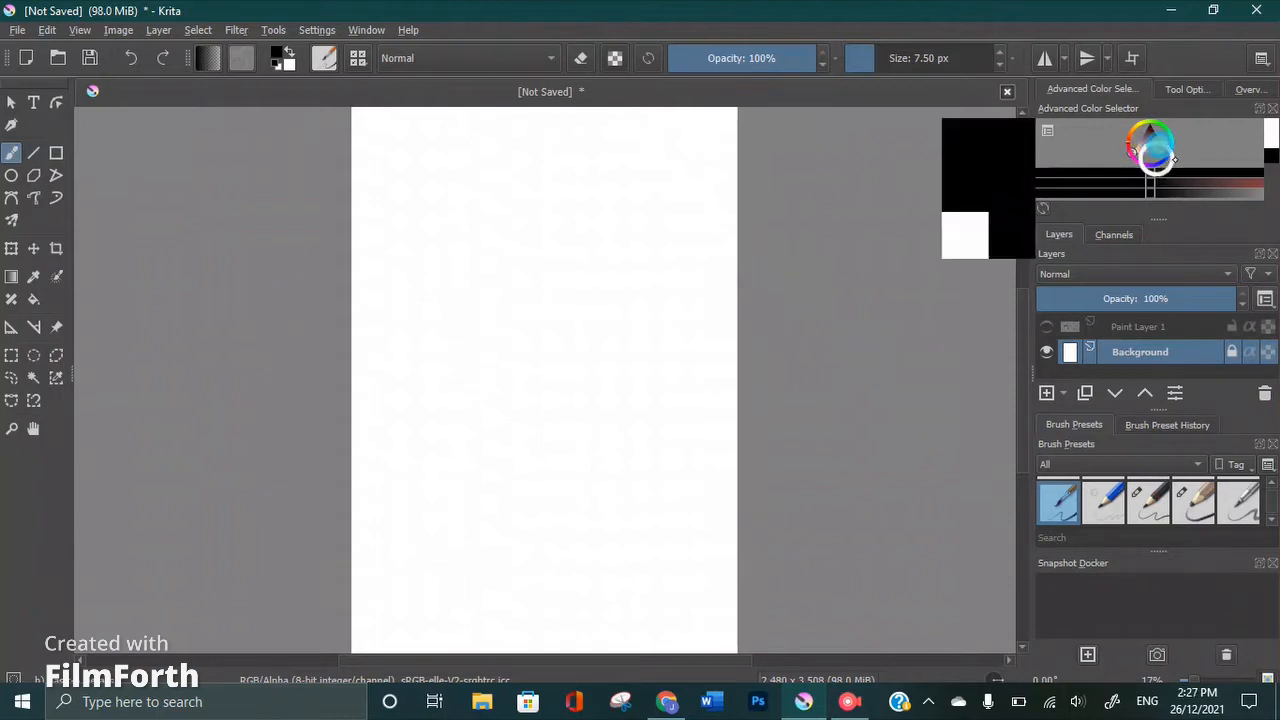
{"action": "left_click", "coordinate": [1171, 151]}
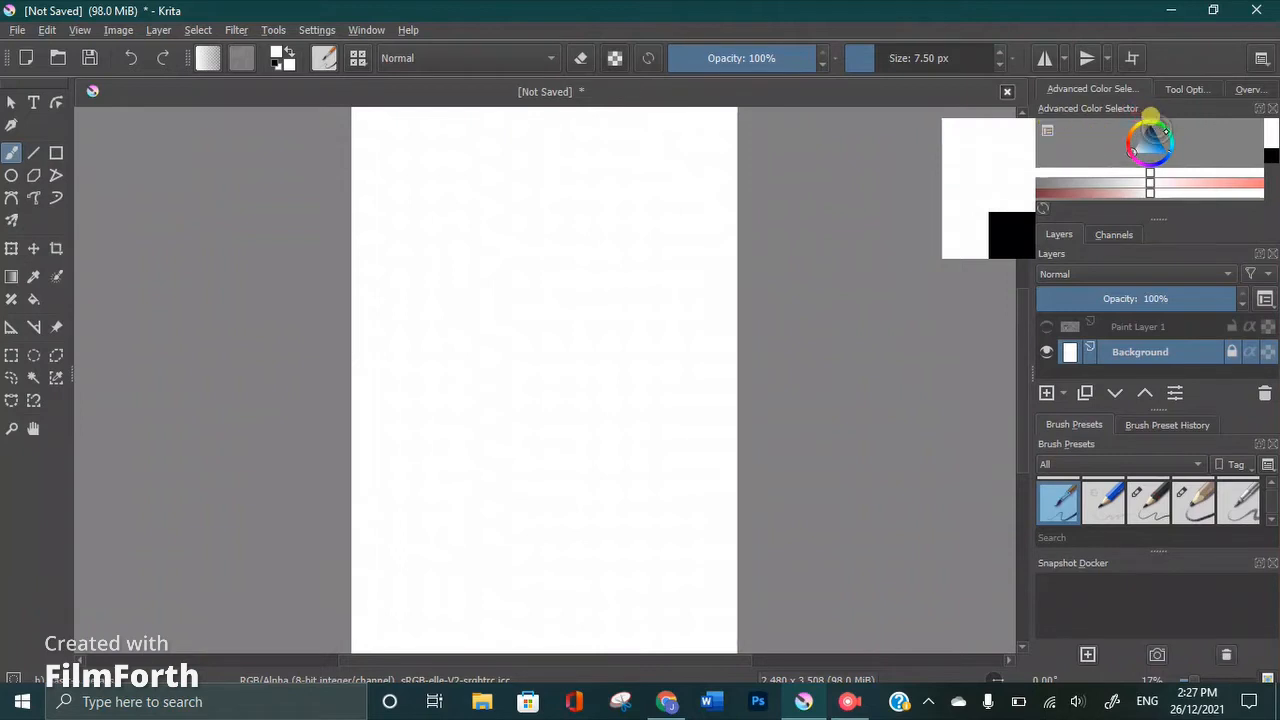
{"action": "left_click", "coordinate": [1167, 126]}
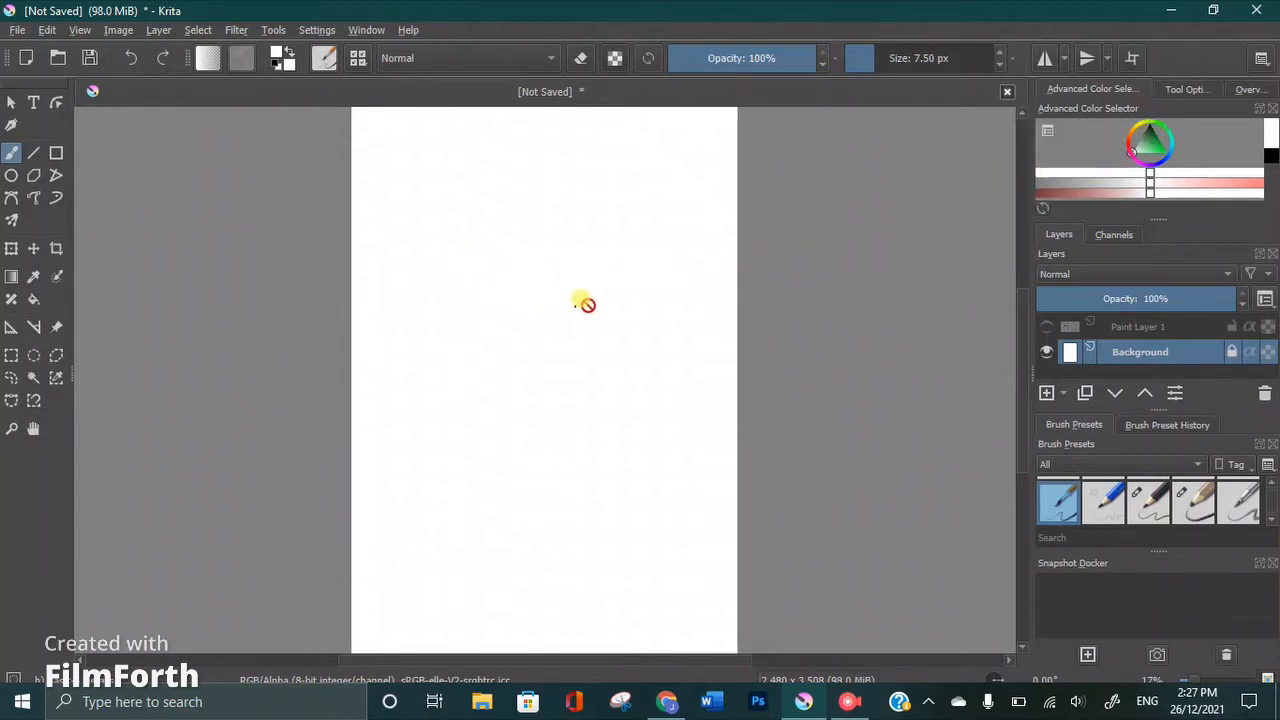
Choose the blue pencil brush preset, show Paint Layer 1 and make it the active layer
{"action": "left_click", "coordinate": [1100, 495]}
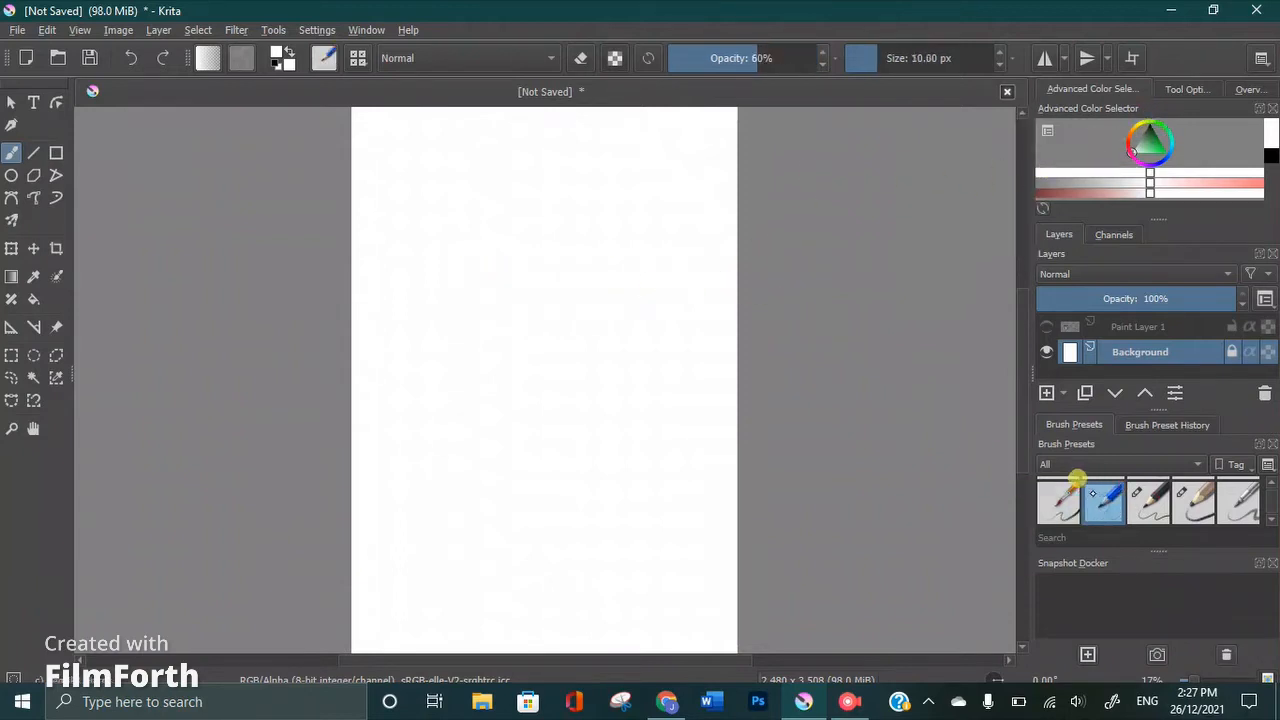
{"action": "left_click", "coordinate": [568, 286]}
{"action": "left_click", "coordinate": [1045, 326]}
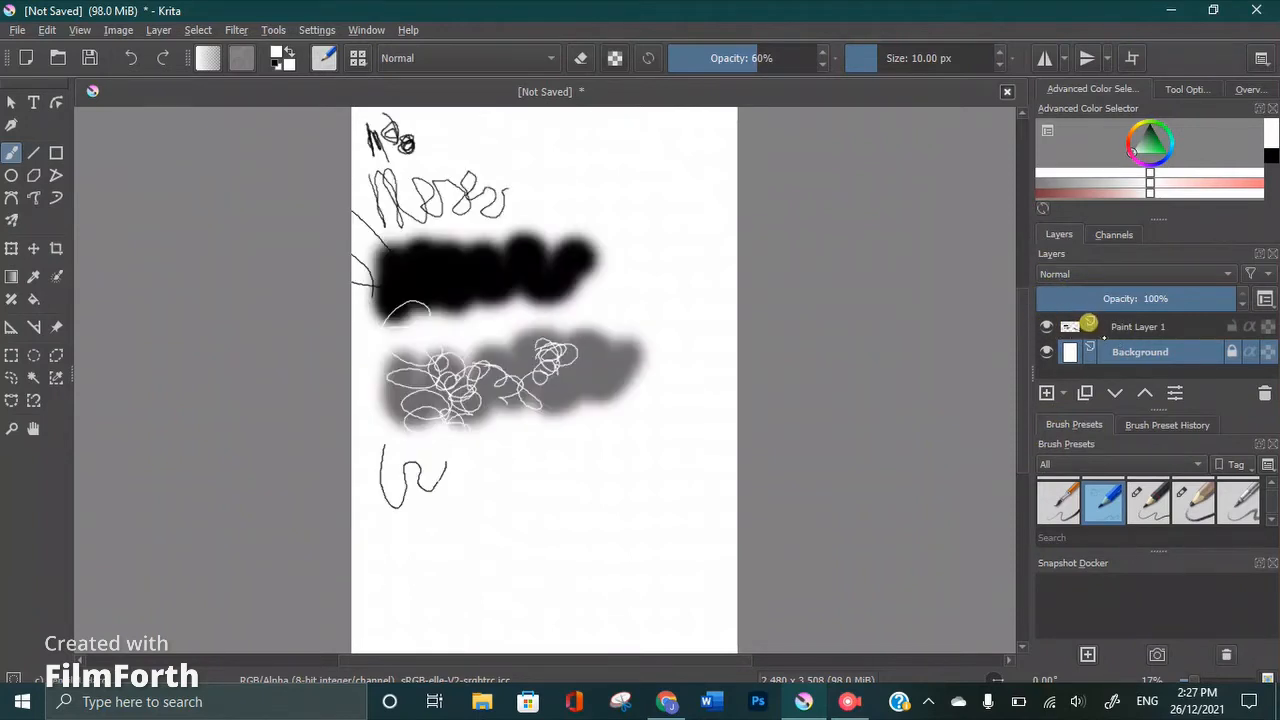
{"action": "left_click", "coordinate": [1117, 330]}
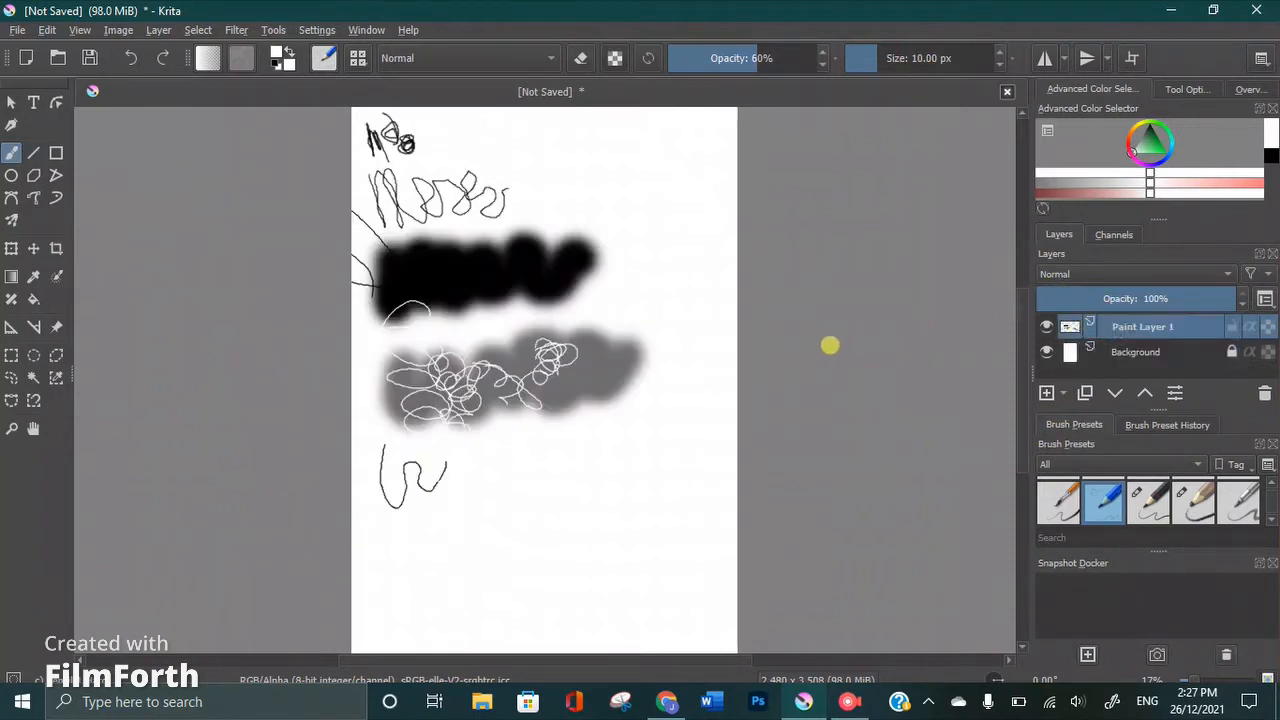
{"action": "left_click", "coordinate": [443, 463]}
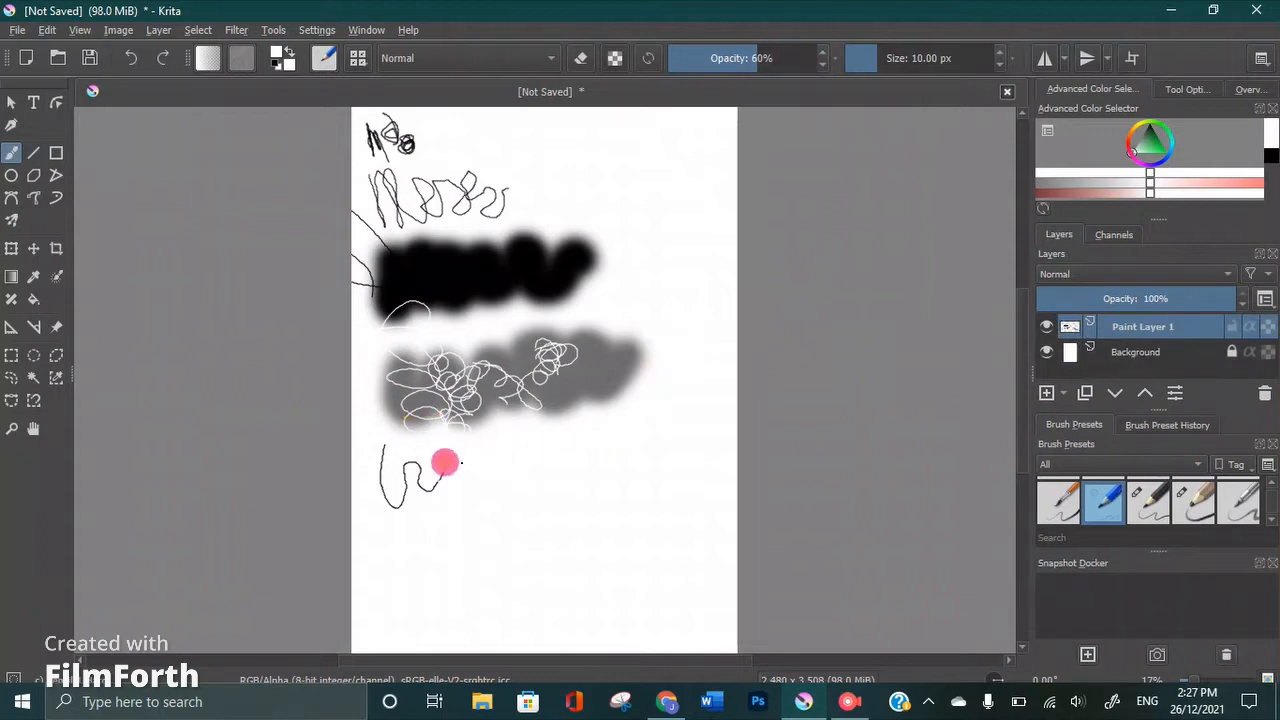
{"action": "left_click", "coordinate": [438, 449]}
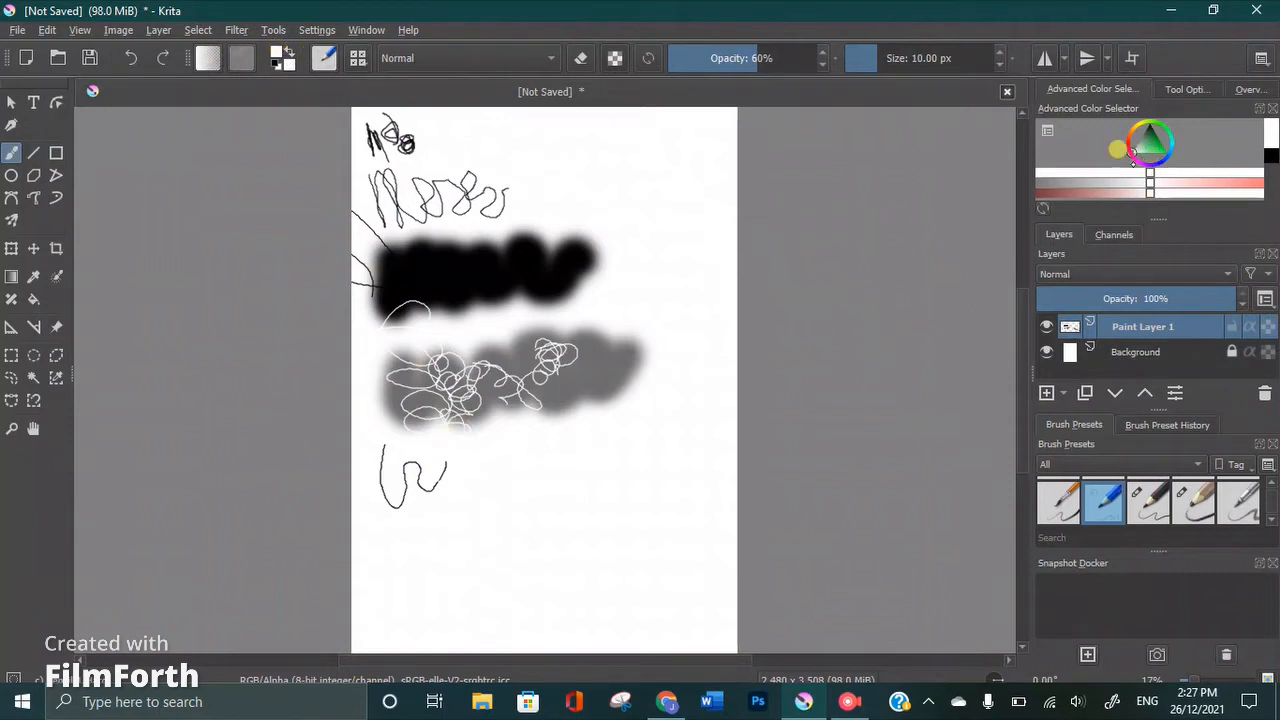
Pick a muted red from the shade strips and scribble loops below the grey band and a zigzag beside the thin squiggle
{"action": "left_click", "coordinate": [1124, 176]}
{"action": "left_click", "coordinate": [1142, 148]}
{"action": "mouse_move", "coordinate": [1100, 173]}
{"action": "left_mouse_down"}
{"action": "mouse_move", "coordinate": [1012, 181]}
{"action": "mouse_move", "coordinate": [1188, 194]}
{"action": "left_mouse_up"}
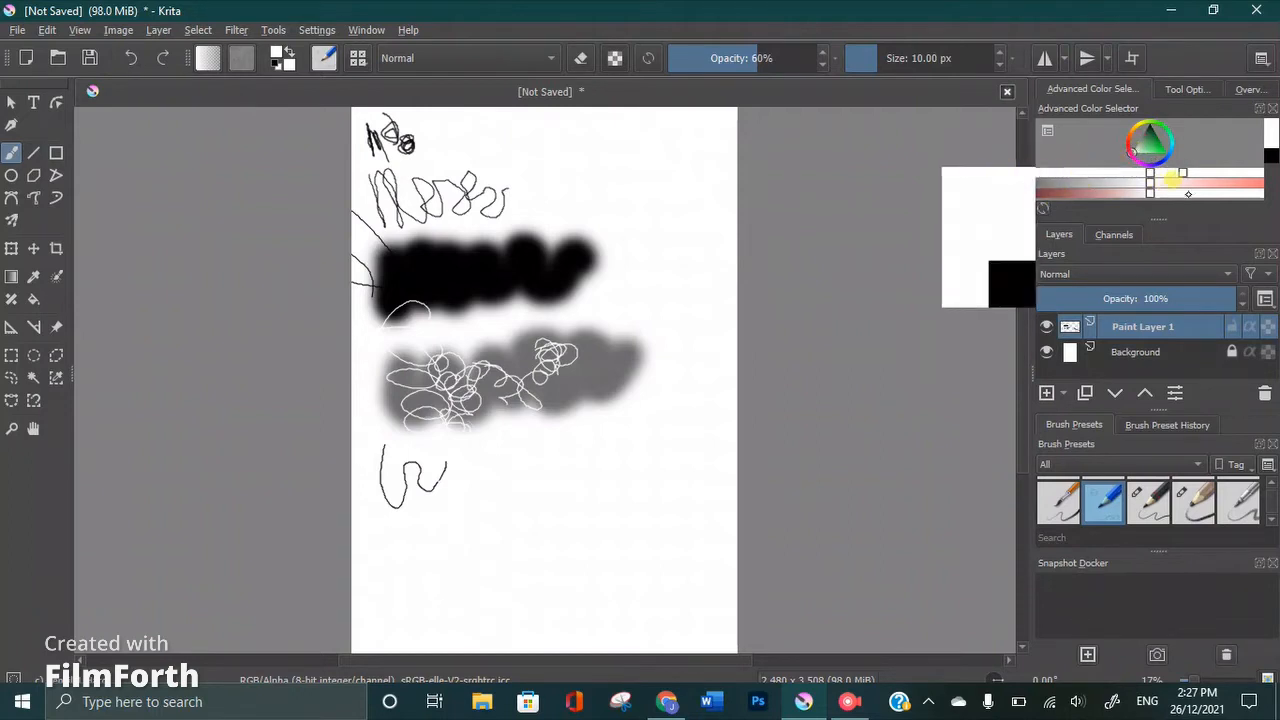
{"action": "left_click", "coordinate": [1130, 180]}
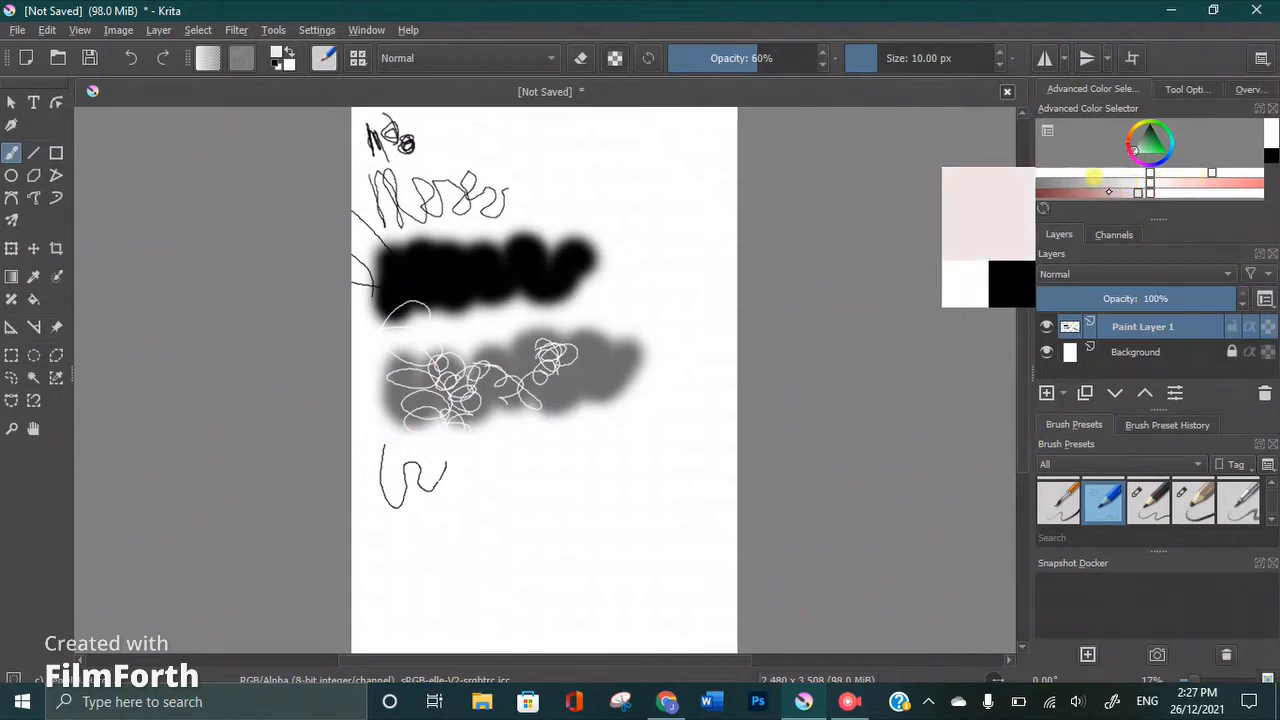
{"action": "left_click", "coordinate": [1070, 185]}
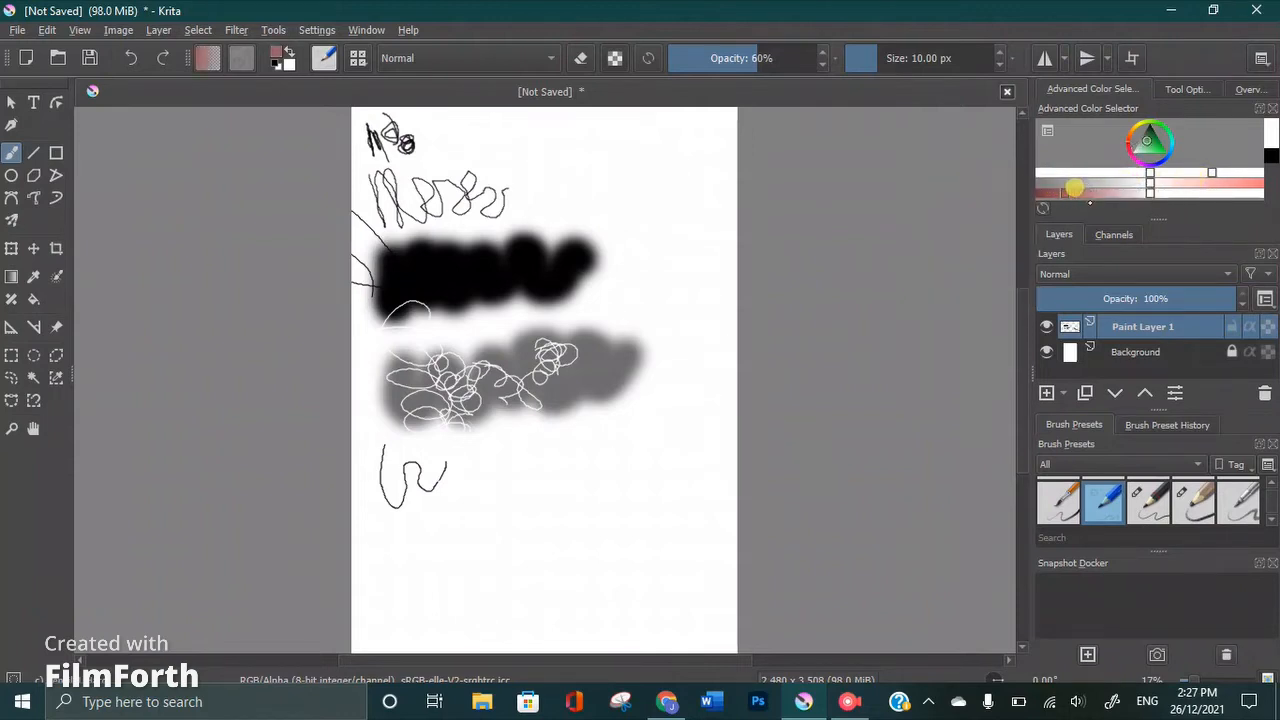
{"action": "mouse_move", "coordinate": [479, 375]}
{"action": "left_mouse_down"}
{"action": "mouse_move", "coordinate": [506, 419]}
{"action": "mouse_move", "coordinate": [470, 445]}
{"action": "mouse_move", "coordinate": [514, 441]}
{"action": "mouse_move", "coordinate": [524, 425]}
{"action": "mouse_move", "coordinate": [489, 420]}
{"action": "mouse_move", "coordinate": [517, 452]}
{"action": "mouse_move", "coordinate": [530, 451]}
{"action": "mouse_move", "coordinate": [530, 425]}
{"action": "mouse_move", "coordinate": [512, 430]}
{"action": "mouse_move", "coordinate": [523, 423]}
{"action": "mouse_move", "coordinate": [568, 424]}
{"action": "left_mouse_up"}
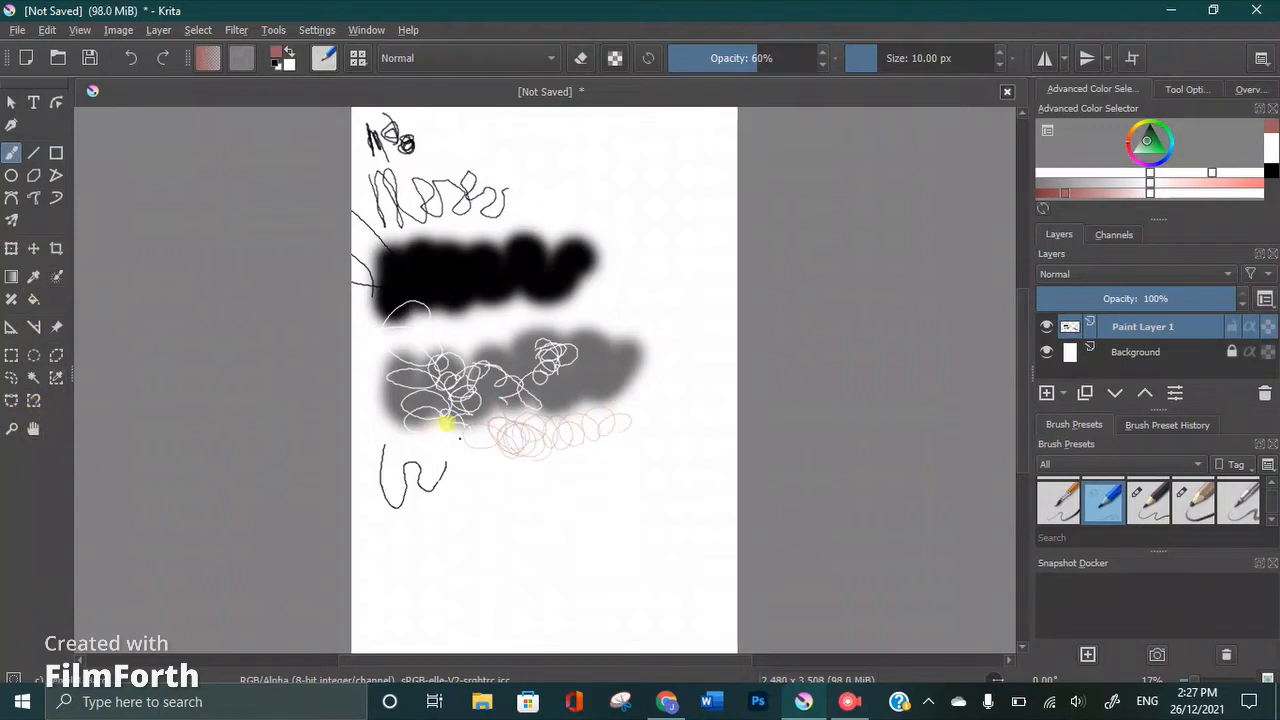
{"action": "mouse_move", "coordinate": [477, 484]}
{"action": "left_mouse_down"}
{"action": "mouse_move", "coordinate": [471, 506]}
{"action": "mouse_move", "coordinate": [470, 490]}
{"action": "mouse_move", "coordinate": [490, 506]}
{"action": "left_mouse_up"}
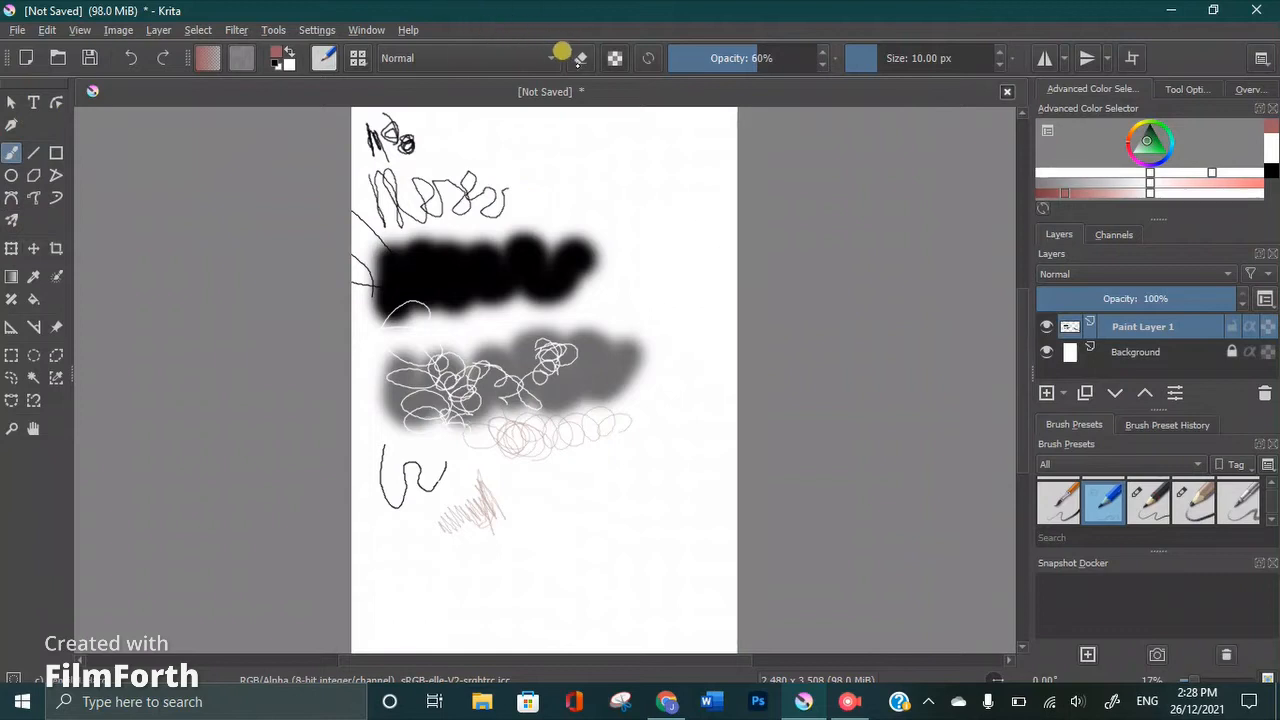
Turn on eraser mode and erase across the second row of scribbles
{"action": "left_click", "coordinate": [575, 58]}
{"action": "left_click_drag", "start_coordinate": [427, 178], "coordinate": [512, 167]}
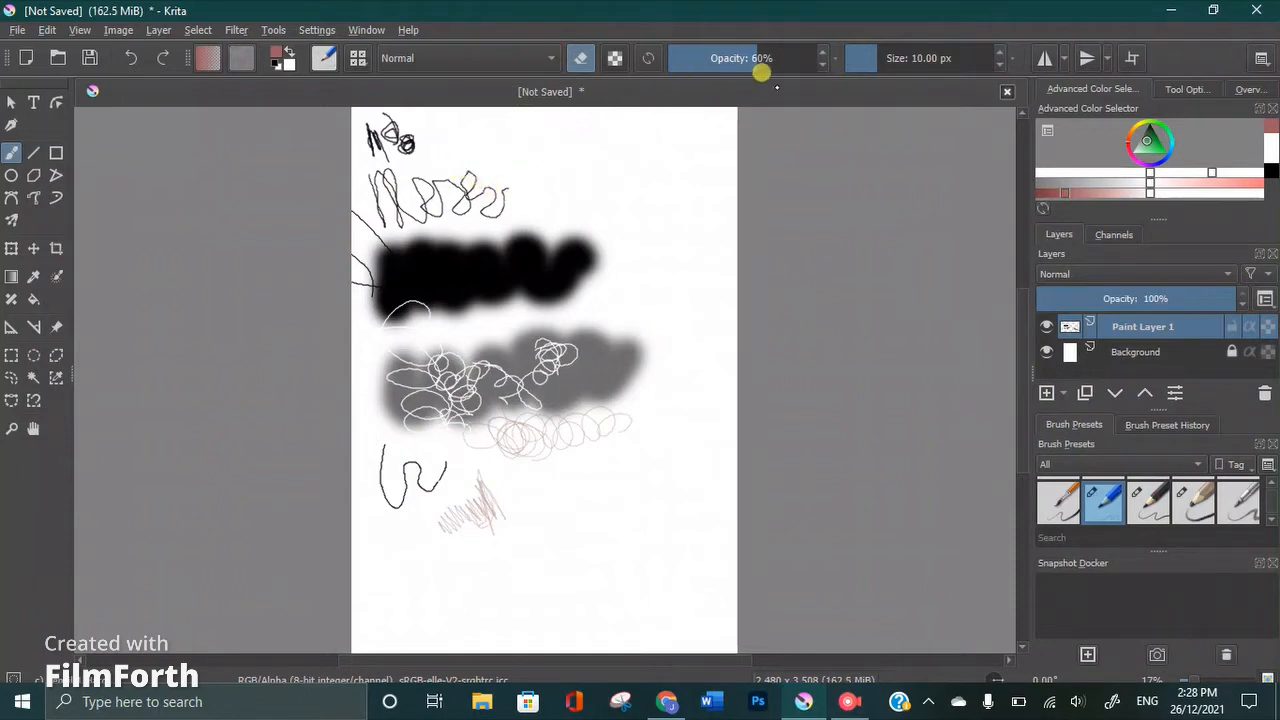
Set the eraser brush to 100% opacity and 1,000 px size and erase all the scribbles on Paint Layer 1
{"action": "mouse_move", "coordinate": [708, 46]}
{"action": "left_mouse_down"}
{"action": "mouse_move", "coordinate": [823, 77]}
{"action": "mouse_move", "coordinate": [888, 56]}
{"action": "mouse_move", "coordinate": [1018, 64]}
{"action": "left_mouse_up"}
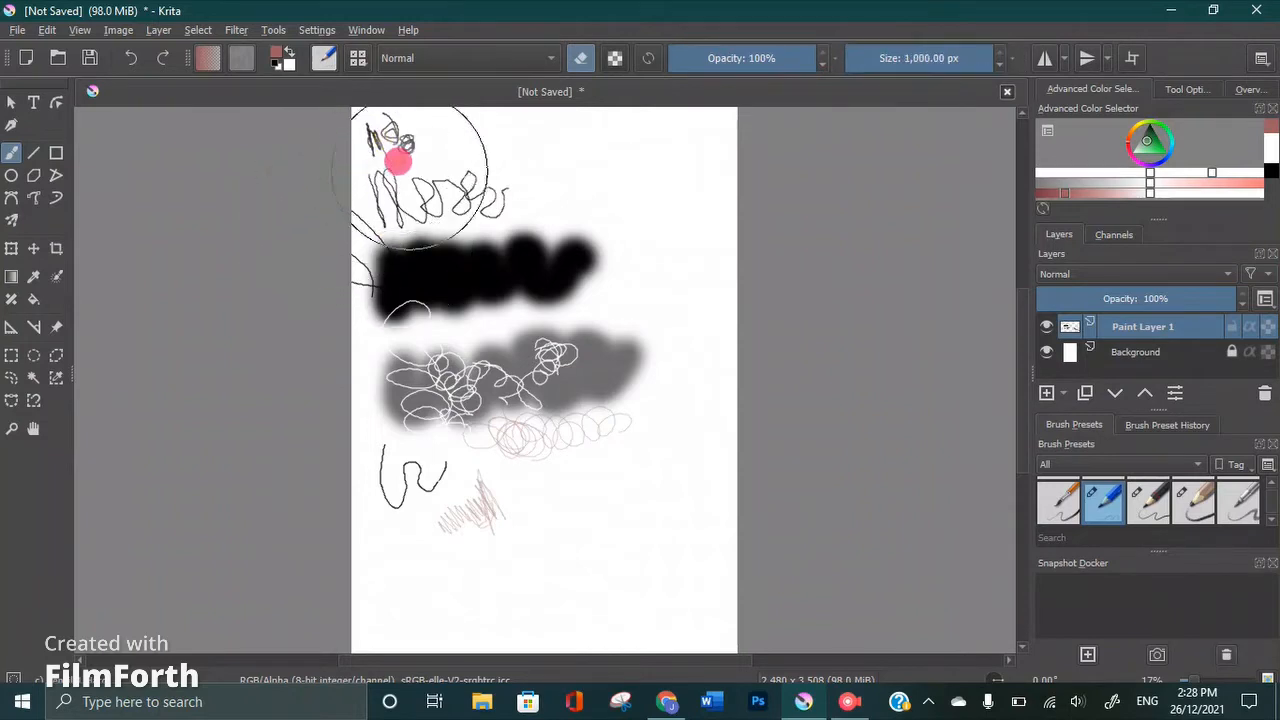
{"action": "mouse_move", "coordinate": [373, 216]}
{"action": "left_mouse_down"}
{"action": "mouse_move", "coordinate": [422, 176]}
{"action": "mouse_move", "coordinate": [429, 237]}
{"action": "mouse_move", "coordinate": [401, 176]}
{"action": "mouse_move", "coordinate": [530, 201]}
{"action": "mouse_move", "coordinate": [545, 229]}
{"action": "mouse_move", "coordinate": [461, 161]}
{"action": "mouse_move", "coordinate": [523, 173]}
{"action": "mouse_move", "coordinate": [524, 242]}
{"action": "left_mouse_up"}
{"action": "mouse_move", "coordinate": [445, 241]}
{"action": "left_mouse_down"}
{"action": "mouse_move", "coordinate": [486, 177]}
{"action": "mouse_move", "coordinate": [591, 254]}
{"action": "mouse_move", "coordinate": [471, 277]}
{"action": "mouse_move", "coordinate": [370, 268]}
{"action": "mouse_move", "coordinate": [466, 346]}
{"action": "mouse_move", "coordinate": [591, 297]}
{"action": "mouse_move", "coordinate": [529, 223]}
{"action": "mouse_move", "coordinate": [390, 268]}
{"action": "mouse_move", "coordinate": [414, 220]}
{"action": "mouse_move", "coordinate": [551, 251]}
{"action": "mouse_move", "coordinate": [574, 211]}
{"action": "mouse_move", "coordinate": [553, 303]}
{"action": "mouse_move", "coordinate": [357, 300]}
{"action": "mouse_move", "coordinate": [451, 371]}
{"action": "mouse_move", "coordinate": [371, 371]}
{"action": "mouse_move", "coordinate": [674, 314]}
{"action": "mouse_move", "coordinate": [529, 409]}
{"action": "mouse_move", "coordinate": [434, 397]}
{"action": "mouse_move", "coordinate": [589, 399]}
{"action": "mouse_move", "coordinate": [411, 429]}
{"action": "mouse_move", "coordinate": [406, 471]}
{"action": "mouse_move", "coordinate": [466, 438]}
{"action": "mouse_move", "coordinate": [449, 494]}
{"action": "mouse_move", "coordinate": [446, 409]}
{"action": "mouse_move", "coordinate": [500, 523]}
{"action": "mouse_move", "coordinate": [443, 430]}
{"action": "mouse_move", "coordinate": [420, 529]}
{"action": "mouse_move", "coordinate": [371, 409]}
{"action": "mouse_move", "coordinate": [369, 460]}
{"action": "mouse_move", "coordinate": [393, 395]}
{"action": "mouse_move", "coordinate": [409, 440]}
{"action": "mouse_move", "coordinate": [551, 363]}
{"action": "mouse_move", "coordinate": [506, 354]}
{"action": "mouse_move", "coordinate": [593, 358]}
{"action": "mouse_move", "coordinate": [417, 314]}
{"action": "mouse_move", "coordinate": [583, 306]}
{"action": "mouse_move", "coordinate": [395, 289]}
{"action": "mouse_move", "coordinate": [537, 294]}
{"action": "mouse_move", "coordinate": [543, 229]}
{"action": "mouse_move", "coordinate": [414, 360]}
{"action": "mouse_move", "coordinate": [384, 245]}
{"action": "mouse_move", "coordinate": [409, 234]}
{"action": "mouse_move", "coordinate": [380, 266]}
{"action": "mouse_move", "coordinate": [363, 163]}
{"action": "mouse_move", "coordinate": [354, 319]}
{"action": "mouse_move", "coordinate": [351, 149]}
{"action": "mouse_move", "coordinate": [380, 306]}
{"action": "mouse_move", "coordinate": [380, 123]}
{"action": "mouse_move", "coordinate": [358, 128]}
{"action": "mouse_move", "coordinate": [414, 109]}
{"action": "mouse_move", "coordinate": [334, 86]}
{"action": "mouse_move", "coordinate": [354, 134]}
{"action": "mouse_move", "coordinate": [425, 134]}
{"action": "mouse_move", "coordinate": [449, 265]}
{"action": "left_mouse_up"}
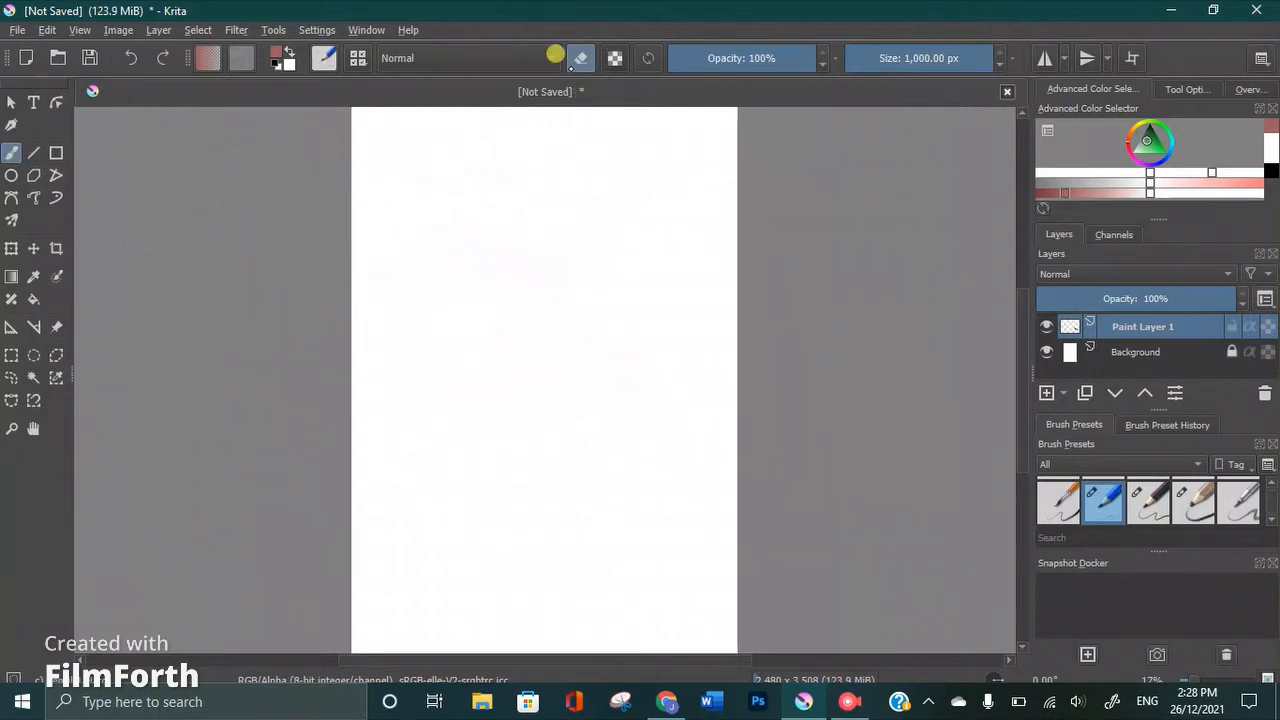
Turn off eraser mode and paint broad muted red strokes over most of the canvas, keeping the Normal blending mode
{"action": "left_click", "coordinate": [545, 57]}
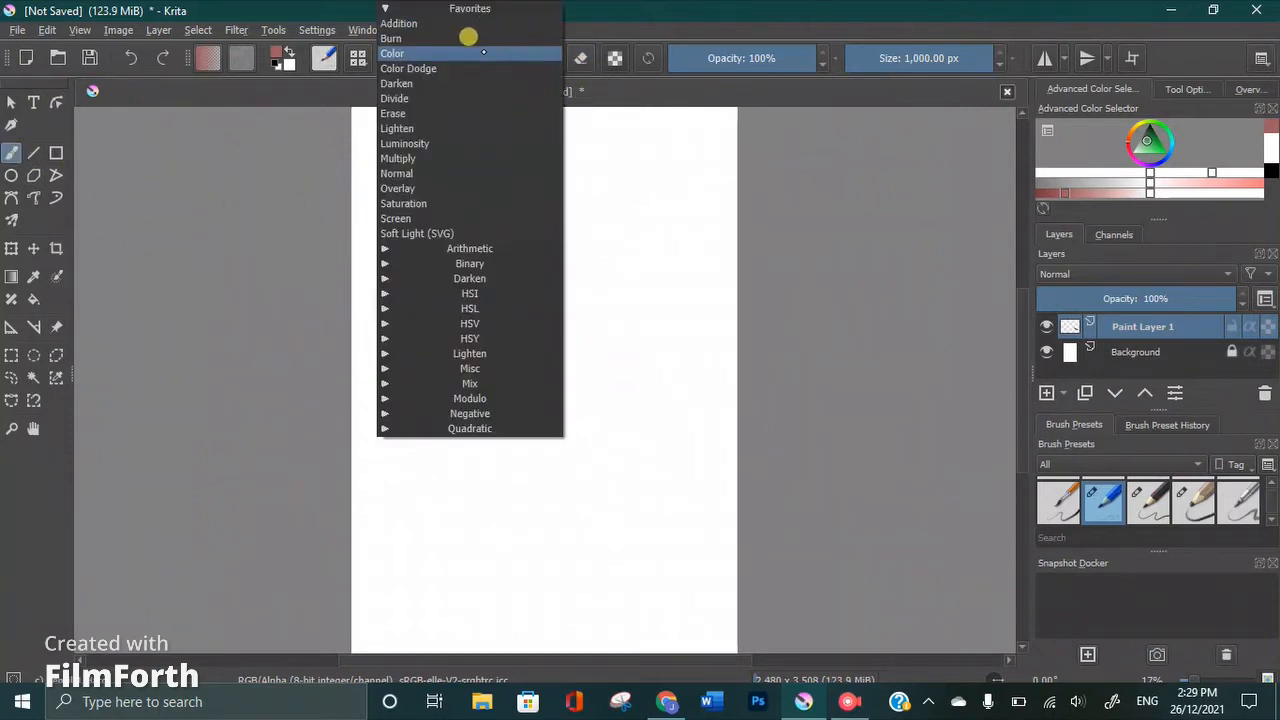
{"action": "left_click", "coordinate": [314, 180]}
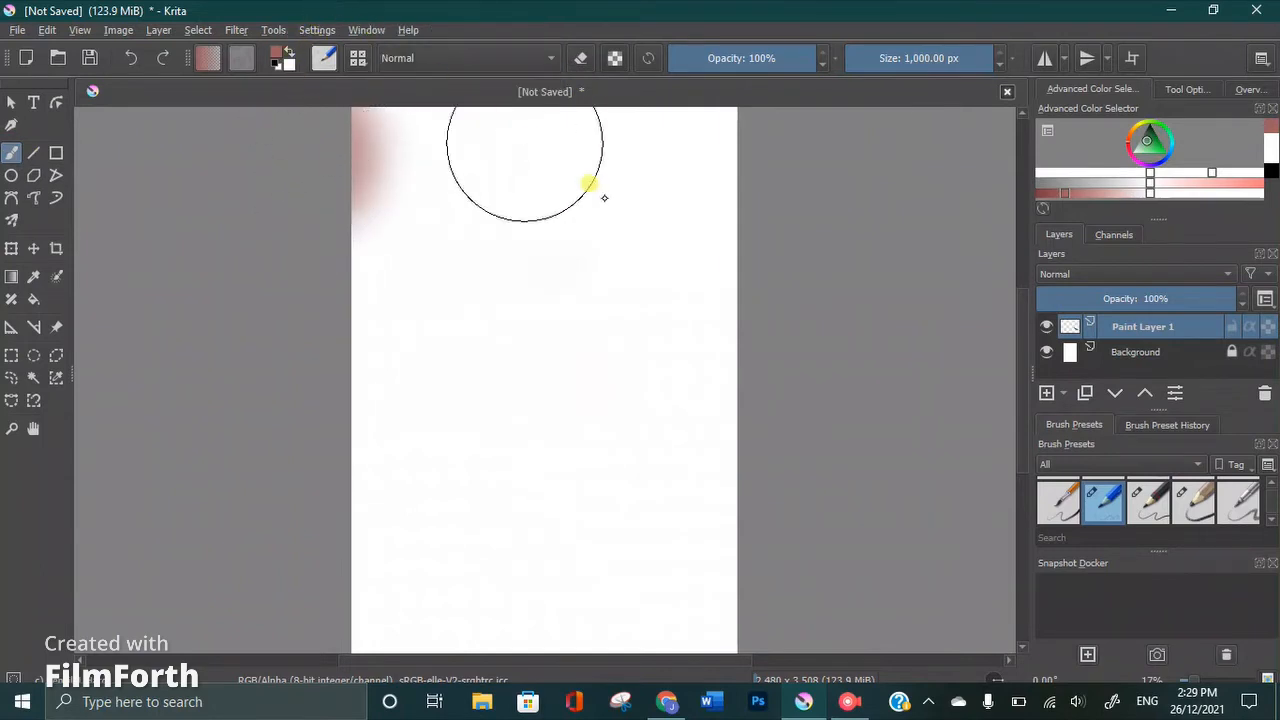
{"action": "mouse_move", "coordinate": [604, 197]}
{"action": "left_mouse_down"}
{"action": "mouse_move", "coordinate": [811, 397]}
{"action": "mouse_move", "coordinate": [1006, 617]}
{"action": "left_mouse_up"}
{"action": "mouse_move", "coordinate": [770, 334]}
{"action": "left_mouse_down"}
{"action": "mouse_move", "coordinate": [655, 286]}
{"action": "mouse_move", "coordinate": [561, 261]}
{"action": "mouse_move", "coordinate": [415, 282]}
{"action": "mouse_move", "coordinate": [358, 405]}
{"action": "mouse_move", "coordinate": [356, 378]}
{"action": "mouse_move", "coordinate": [380, 352]}
{"action": "mouse_move", "coordinate": [498, 331]}
{"action": "mouse_move", "coordinate": [578, 375]}
{"action": "mouse_move", "coordinate": [652, 440]}
{"action": "mouse_move", "coordinate": [672, 502]}
{"action": "mouse_move", "coordinate": [697, 534]}
{"action": "mouse_move", "coordinate": [703, 521]}
{"action": "mouse_move", "coordinate": [629, 450]}
{"action": "mouse_move", "coordinate": [481, 405]}
{"action": "mouse_move", "coordinate": [434, 417]}
{"action": "mouse_move", "coordinate": [420, 508]}
{"action": "mouse_move", "coordinate": [378, 339]}
{"action": "mouse_move", "coordinate": [375, 209]}
{"action": "mouse_move", "coordinate": [397, 153]}
{"action": "mouse_move", "coordinate": [485, 175]}
{"action": "mouse_move", "coordinate": [446, 240]}
{"action": "mouse_move", "coordinate": [507, 194]}
{"action": "mouse_move", "coordinate": [446, 256]}
{"action": "mouse_move", "coordinate": [475, 184]}
{"action": "mouse_move", "coordinate": [598, 261]}
{"action": "mouse_move", "coordinate": [485, 323]}
{"action": "mouse_move", "coordinate": [513, 229]}
{"action": "mouse_move", "coordinate": [648, 280]}
{"action": "mouse_move", "coordinate": [653, 378]}
{"action": "mouse_move", "coordinate": [603, 415]}
{"action": "mouse_move", "coordinate": [437, 381]}
{"action": "mouse_move", "coordinate": [413, 281]}
{"action": "mouse_move", "coordinate": [520, 251]}
{"action": "mouse_move", "coordinate": [716, 391]}
{"action": "mouse_move", "coordinate": [748, 460]}
{"action": "mouse_move", "coordinate": [709, 519]}
{"action": "mouse_move", "coordinate": [625, 548]}
{"action": "mouse_move", "coordinate": [546, 528]}
{"action": "mouse_move", "coordinate": [286, 144]}
{"action": "mouse_move", "coordinate": [281, 94]}
{"action": "left_mouse_up"}
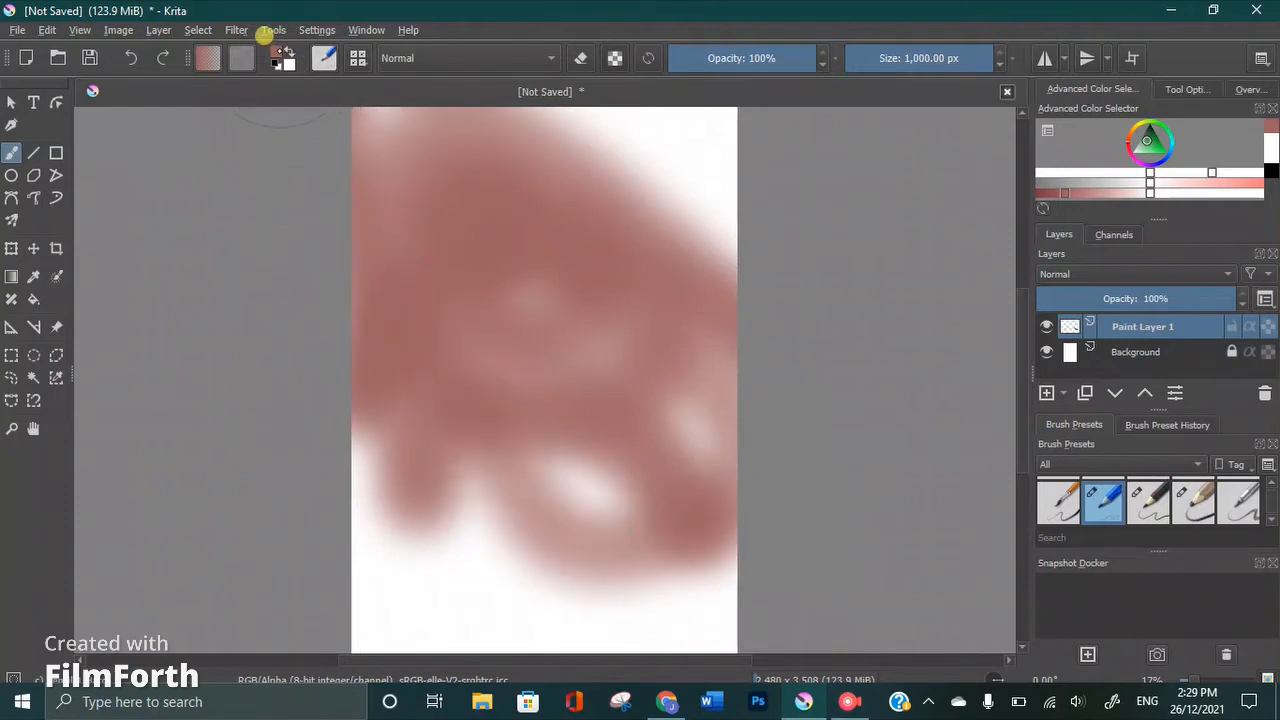
Set the foreground colour to olive green #7e8055 and paint broad strokes over the red area
{"action": "left_click", "coordinate": [277, 50]}
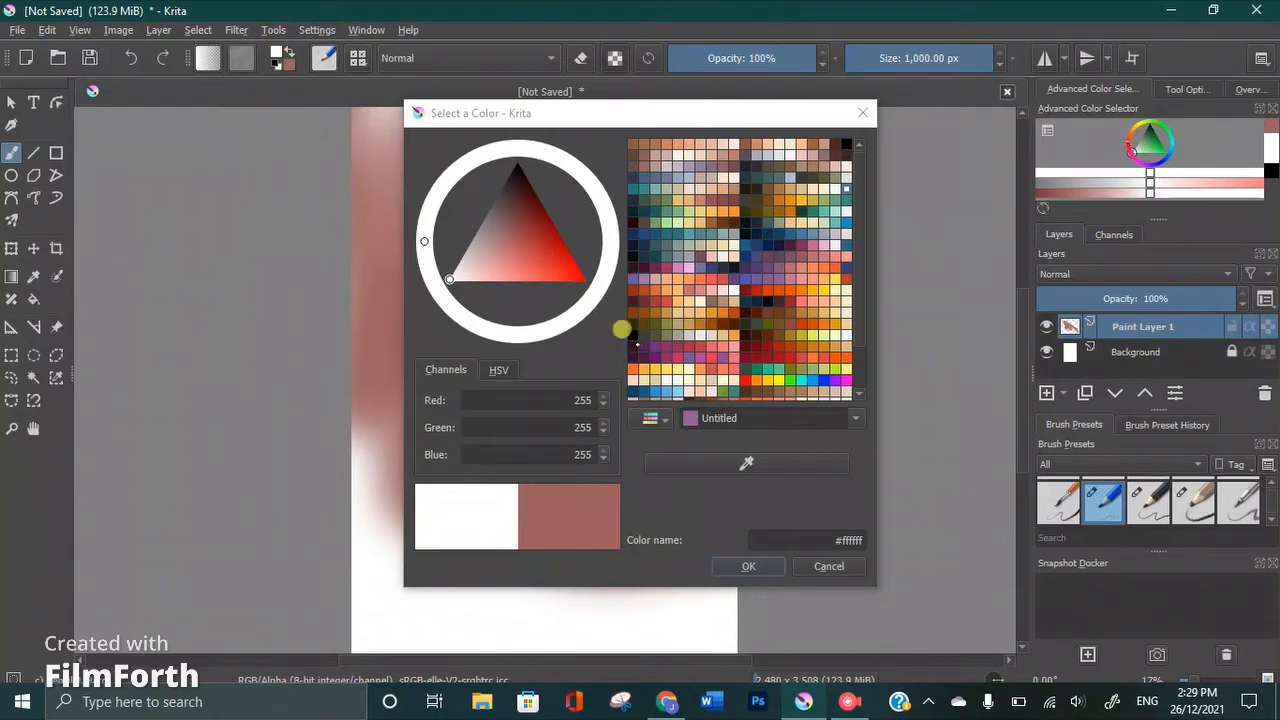
{"action": "left_click", "coordinate": [666, 333]}
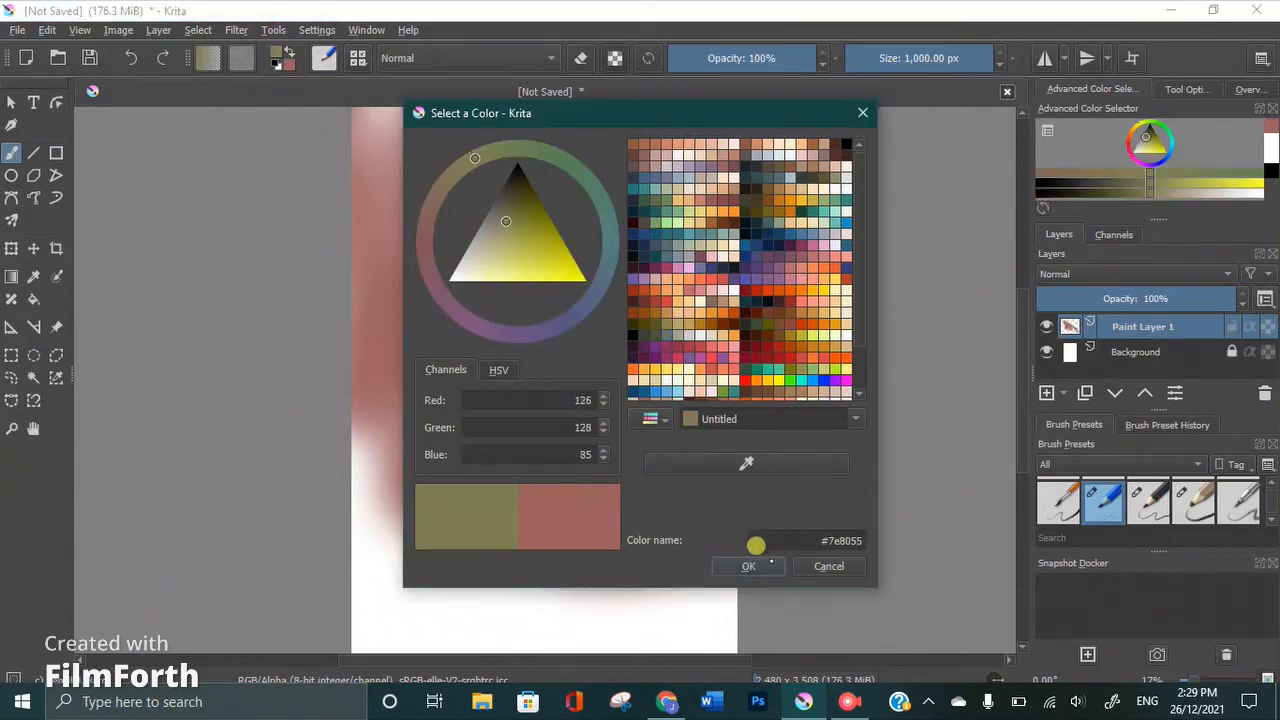
{"action": "left_click", "coordinate": [748, 566]}
{"action": "mouse_move", "coordinate": [640, 500]}
{"action": "left_mouse_down"}
{"action": "mouse_move", "coordinate": [583, 446]}
{"action": "mouse_move", "coordinate": [486, 457]}
{"action": "mouse_move", "coordinate": [613, 413]}
{"action": "mouse_move", "coordinate": [380, 451]}
{"action": "mouse_move", "coordinate": [446, 334]}
{"action": "mouse_move", "coordinate": [626, 363]}
{"action": "mouse_move", "coordinate": [701, 333]}
{"action": "mouse_move", "coordinate": [551, 260]}
{"action": "mouse_move", "coordinate": [403, 286]}
{"action": "mouse_move", "coordinate": [500, 160]}
{"action": "mouse_move", "coordinate": [609, 217]}
{"action": "mouse_move", "coordinate": [669, 171]}
{"action": "mouse_move", "coordinate": [574, 120]}
{"action": "mouse_move", "coordinate": [440, 106]}
{"action": "mouse_move", "coordinate": [397, 192]}
{"action": "mouse_move", "coordinate": [411, 463]}
{"action": "mouse_move", "coordinate": [449, 483]}
{"action": "mouse_move", "coordinate": [464, 418]}
{"action": "left_mouse_up"}
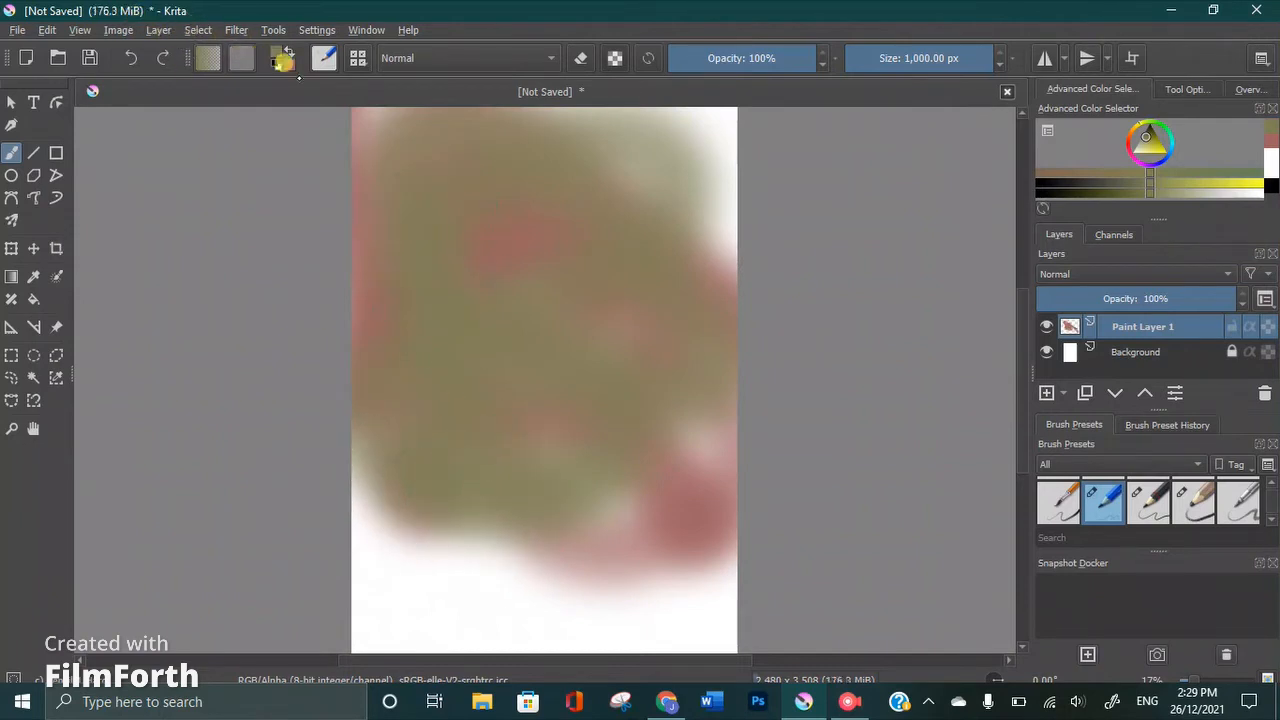
Set the foreground colour to bright blue #0272f6
{"action": "left_click", "coordinate": [270, 54]}
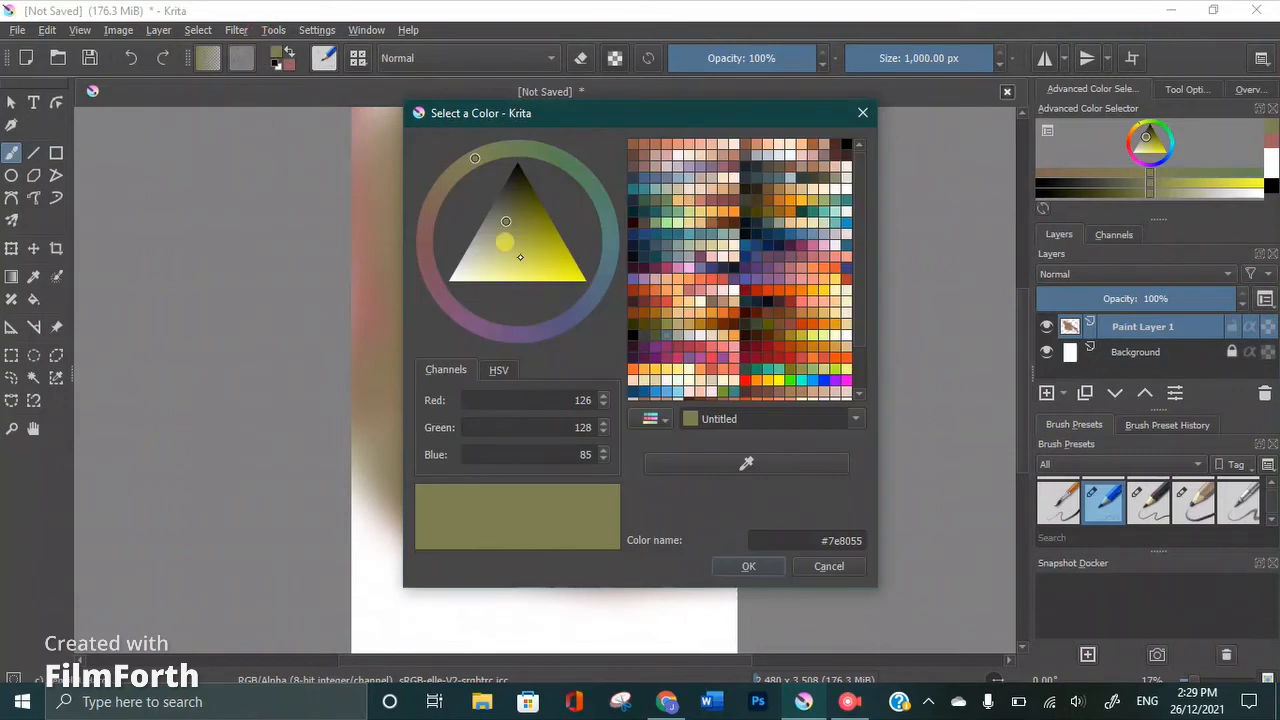
{"action": "left_click", "coordinate": [585, 277]}
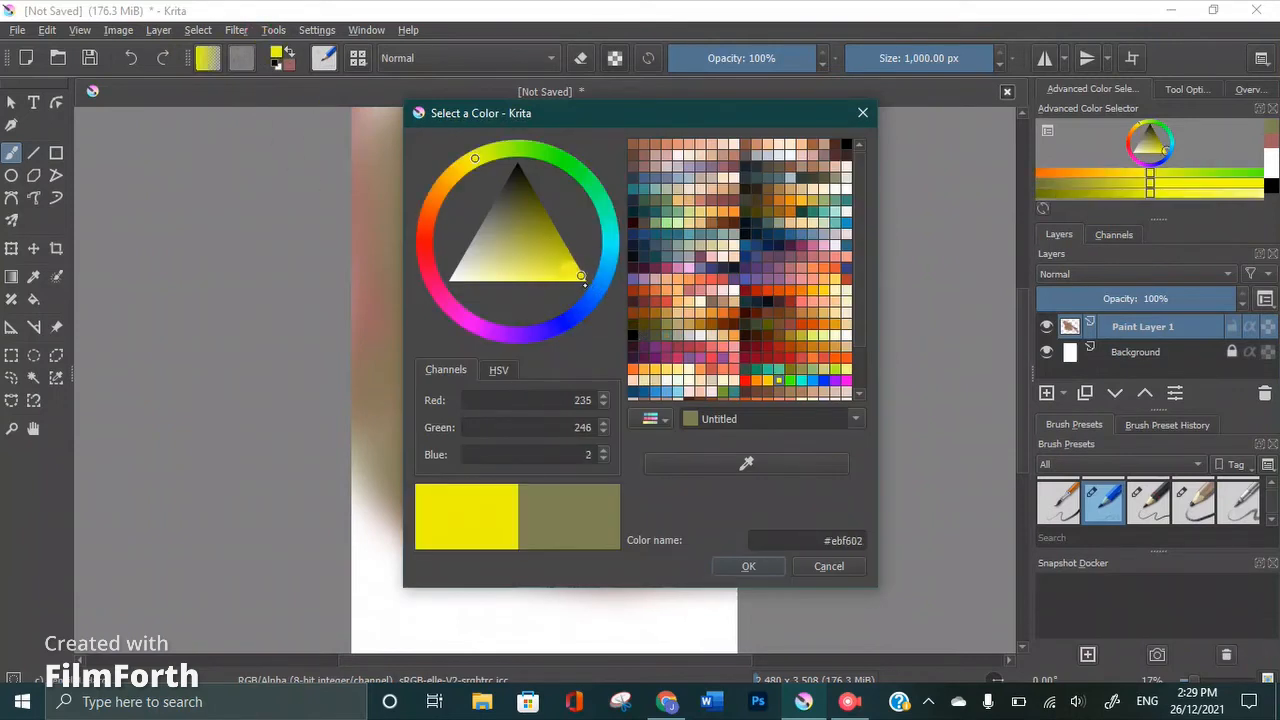
{"action": "left_click", "coordinate": [593, 290]}
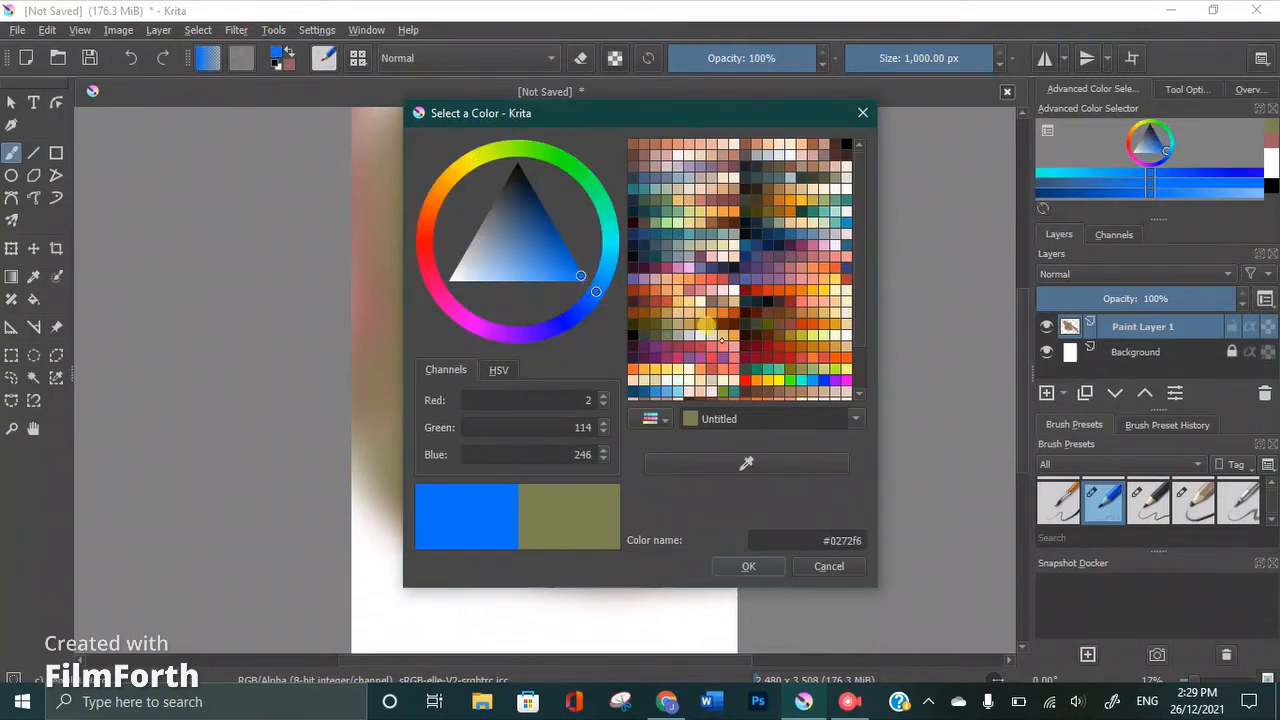
{"action": "left_click", "coordinate": [745, 563]}
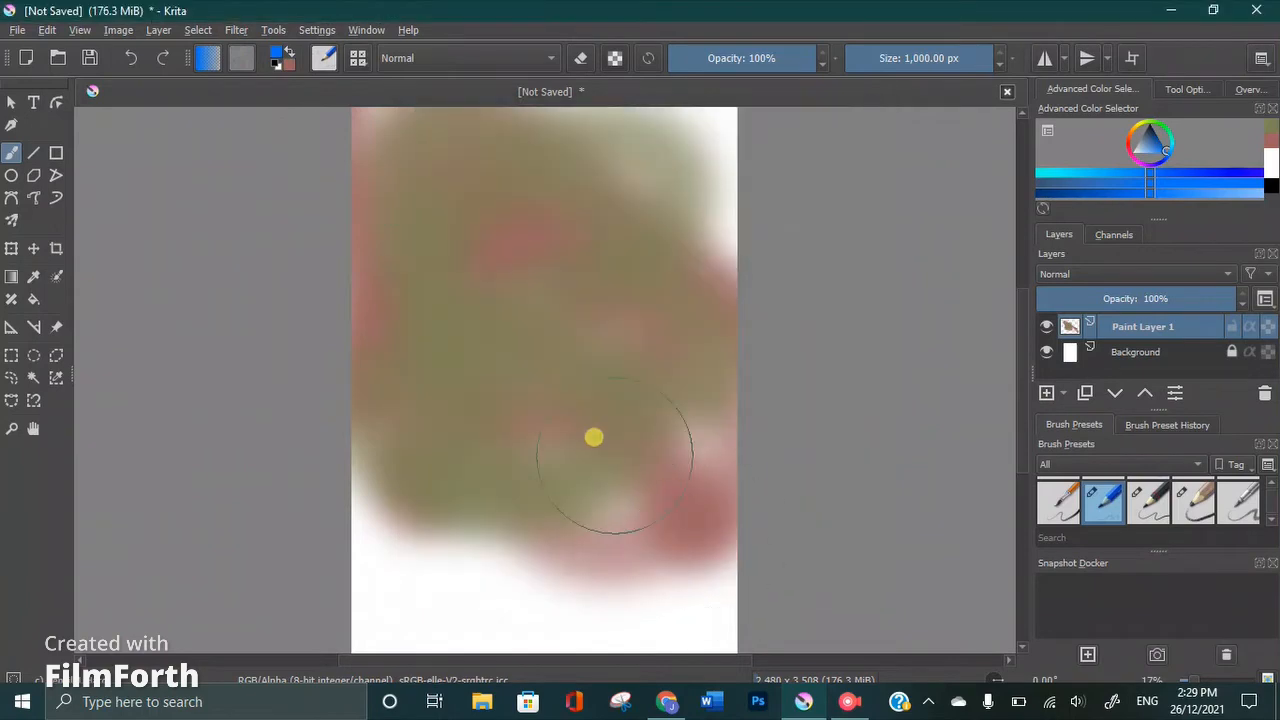
Paint several thick blue strokes over the middle of the olive area, reaching the canvas's right edge
{"action": "mouse_move", "coordinate": [585, 432]}
{"action": "left_mouse_down"}
{"action": "mouse_move", "coordinate": [483, 449]}
{"action": "mouse_move", "coordinate": [600, 425]}
{"action": "left_mouse_up"}
{"action": "mouse_move", "coordinate": [512, 346]}
{"action": "left_mouse_down"}
{"action": "mouse_move", "coordinate": [755, 376]}
{"action": "mouse_move", "coordinate": [750, 335]}
{"action": "left_mouse_up"}
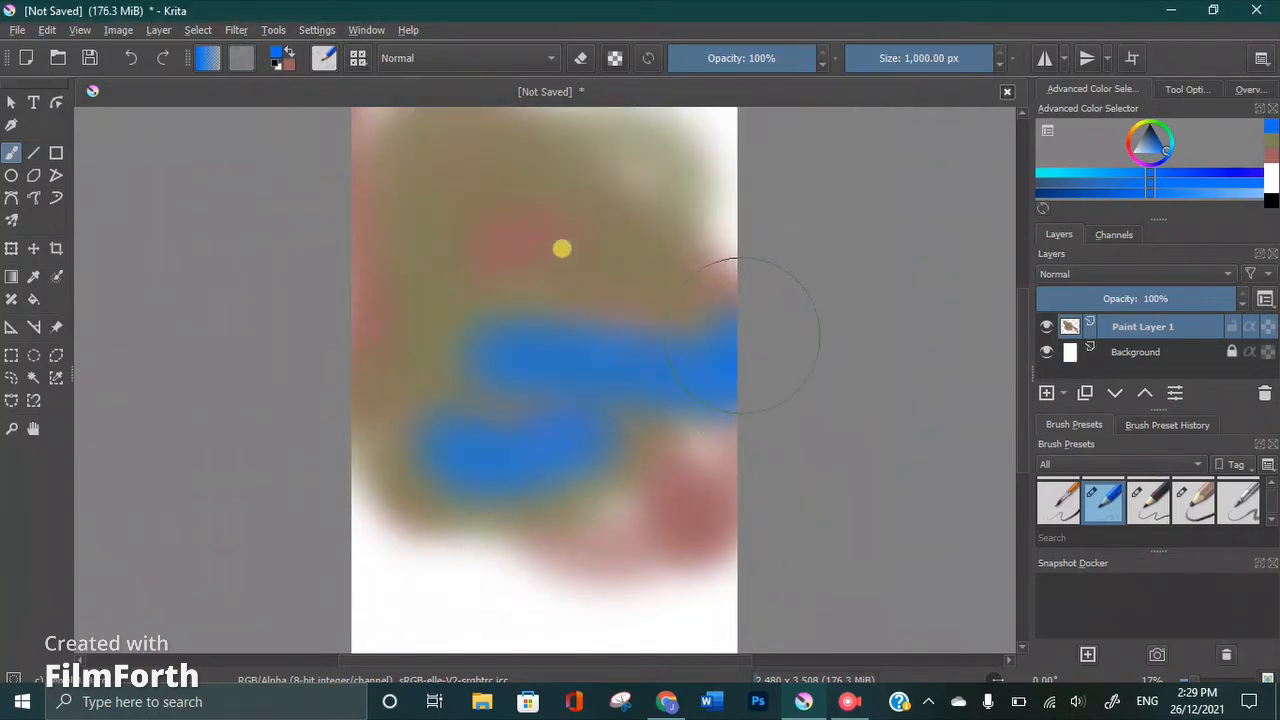
{"action": "left_click_drag", "start_coordinate": [546, 283], "coordinate": [500, 342]}
{"action": "mouse_move", "coordinate": [436, 204]}
{"action": "left_mouse_down"}
{"action": "mouse_move", "coordinate": [543, 174]}
{"action": "mouse_move", "coordinate": [632, 203]}
{"action": "mouse_move", "coordinate": [640, 286]}
{"action": "left_mouse_up"}
{"action": "mouse_move", "coordinate": [434, 236]}
{"action": "left_mouse_down"}
{"action": "mouse_move", "coordinate": [407, 307]}
{"action": "mouse_move", "coordinate": [432, 399]}
{"action": "mouse_move", "coordinate": [423, 449]}
{"action": "left_mouse_up"}
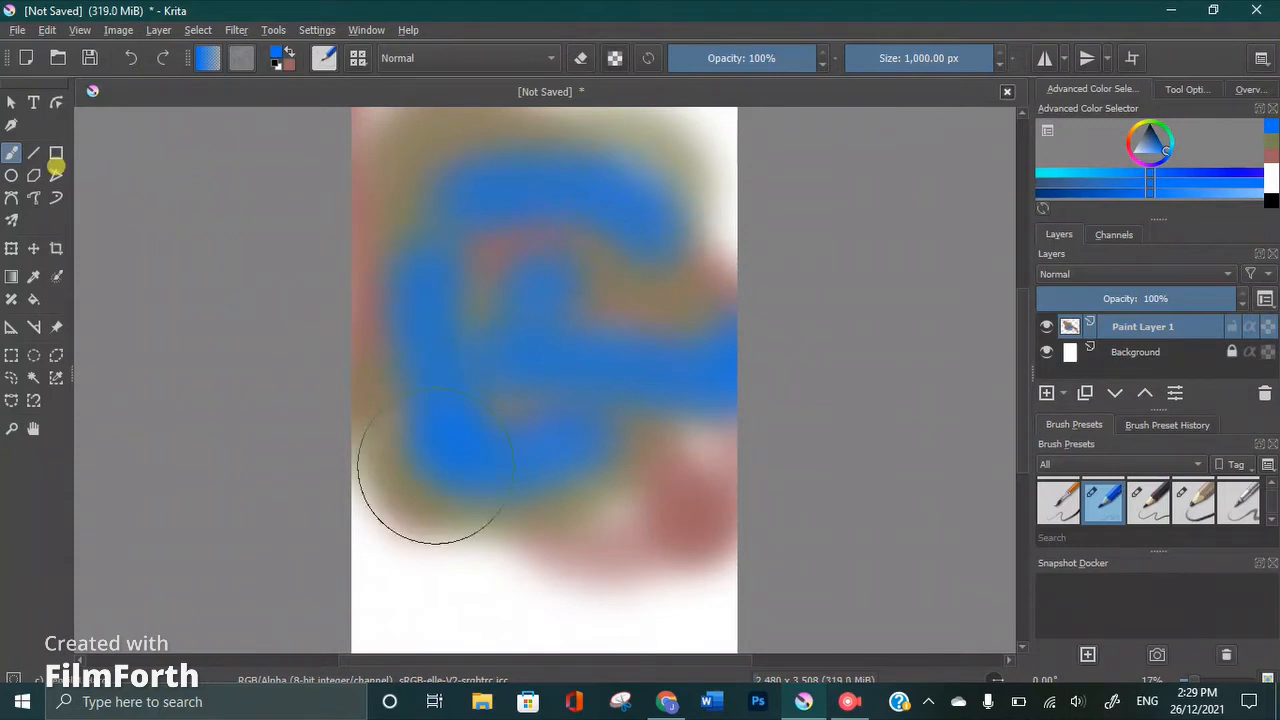
Apply blue gradients across the canvas with the Gradient tool, starting from its lower-left corner
{"action": "left_click", "coordinate": [11, 276]}
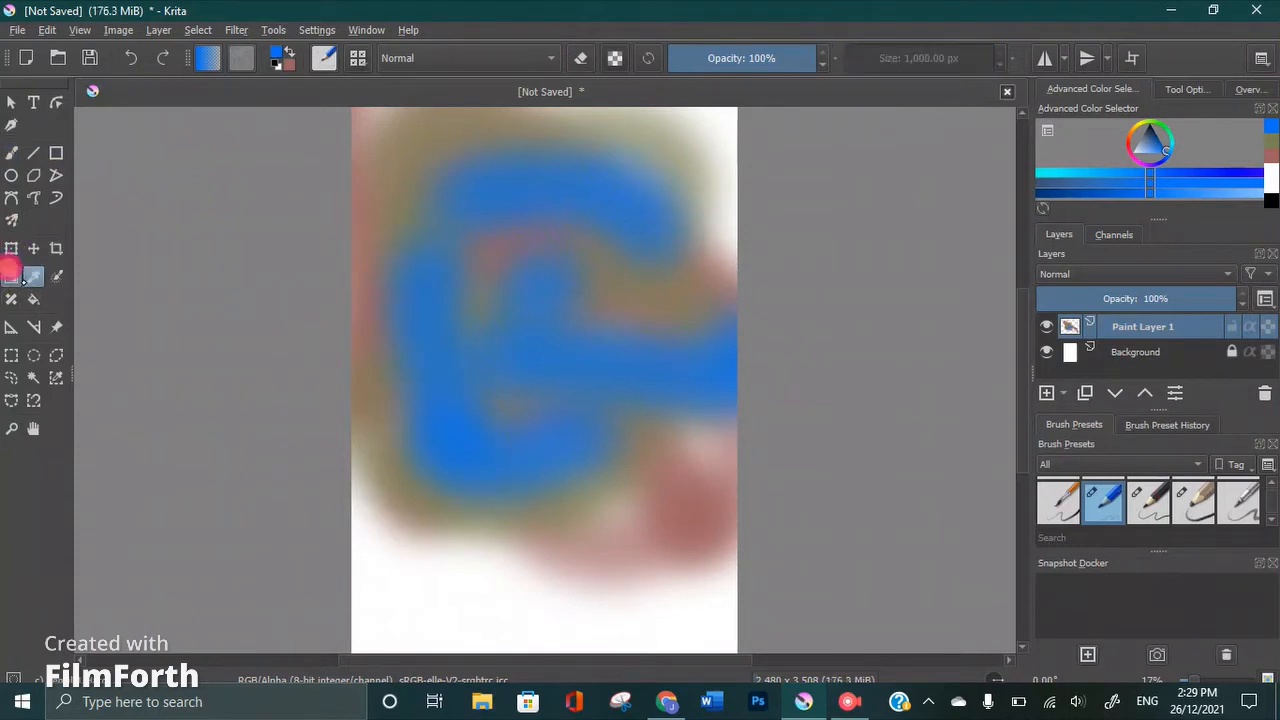
{"action": "left_click_drag", "start_coordinate": [352, 585], "coordinate": [508, 383]}
{"action": "left_click_drag", "start_coordinate": [666, 200], "coordinate": [681, 153]}
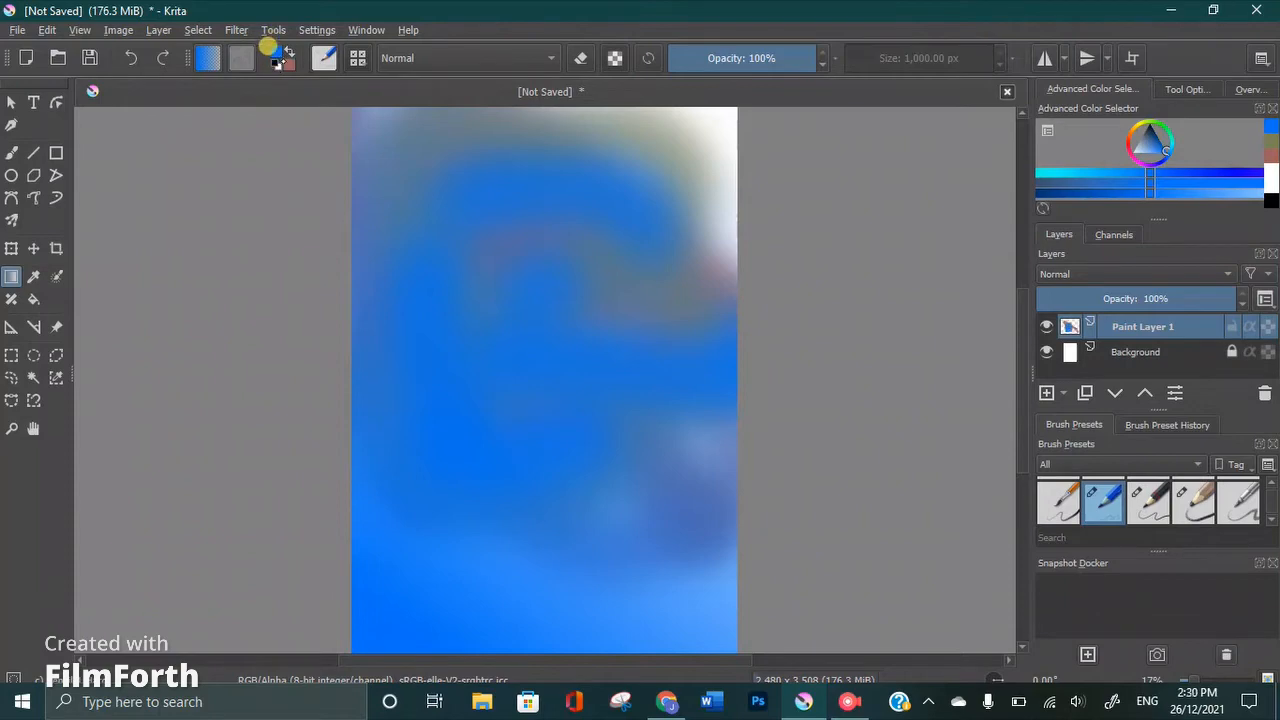
Swap the foreground and background colours and apply two muted red gradients inward from the canvas's upper-right area
{"action": "left_click", "coordinate": [272, 52]}
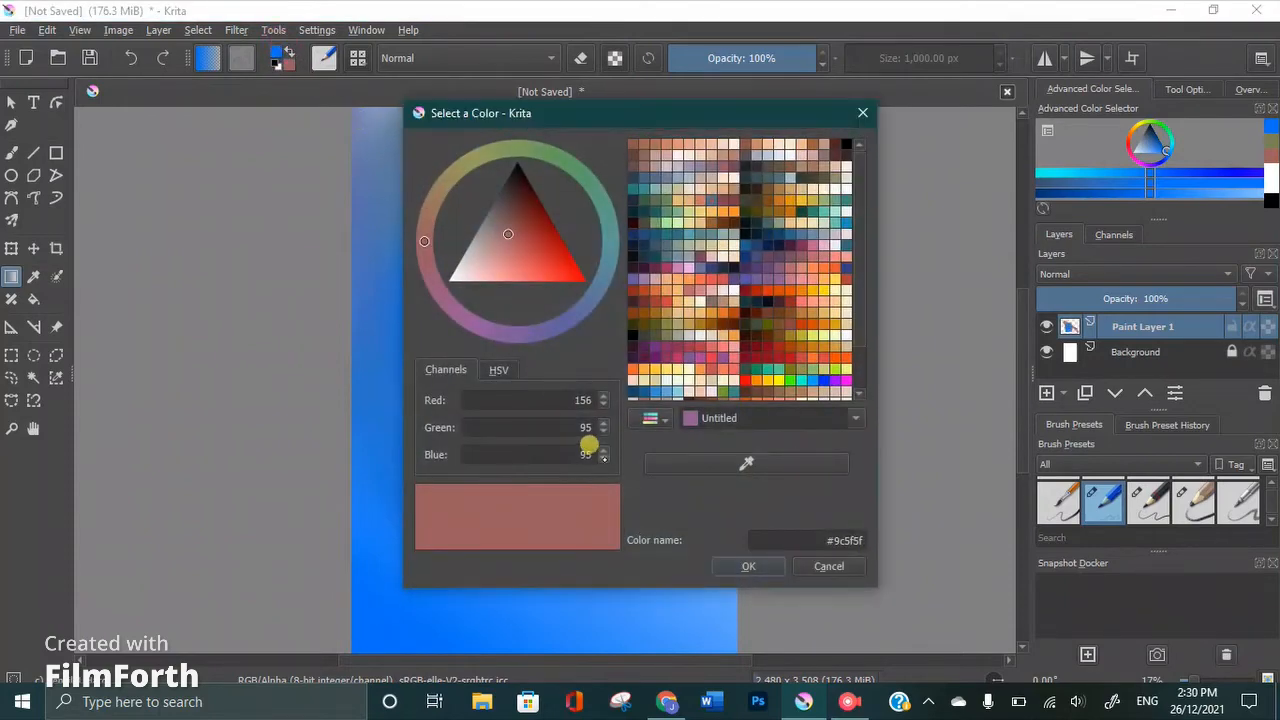
{"action": "left_click", "coordinate": [716, 562]}
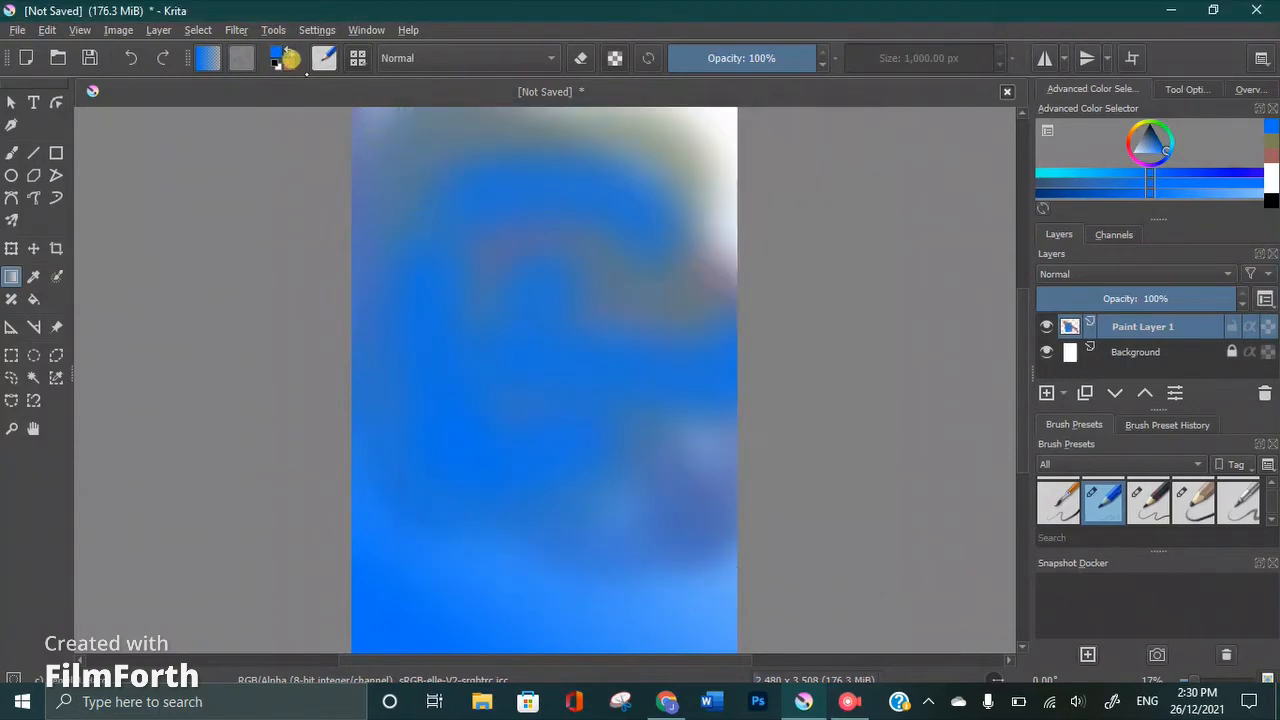
{"action": "left_click", "coordinate": [286, 48]}
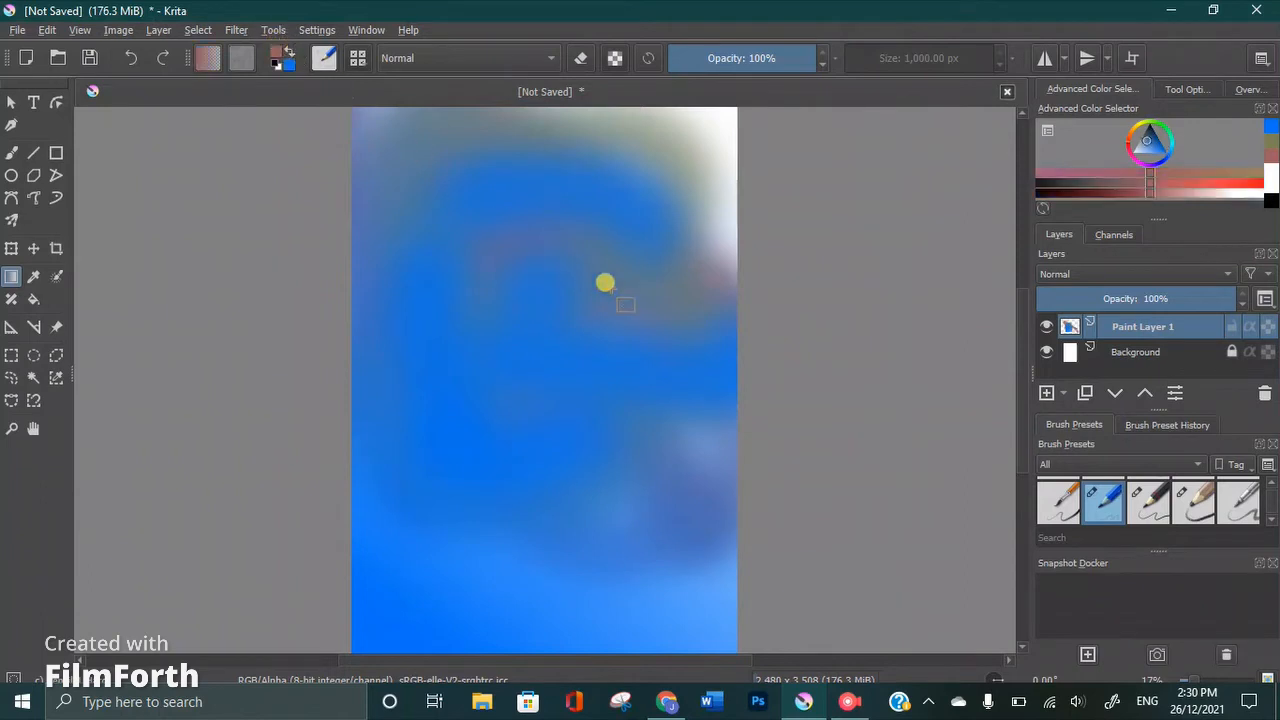
{"action": "left_click_drag", "start_coordinate": [747, 114], "coordinate": [590, 268]}
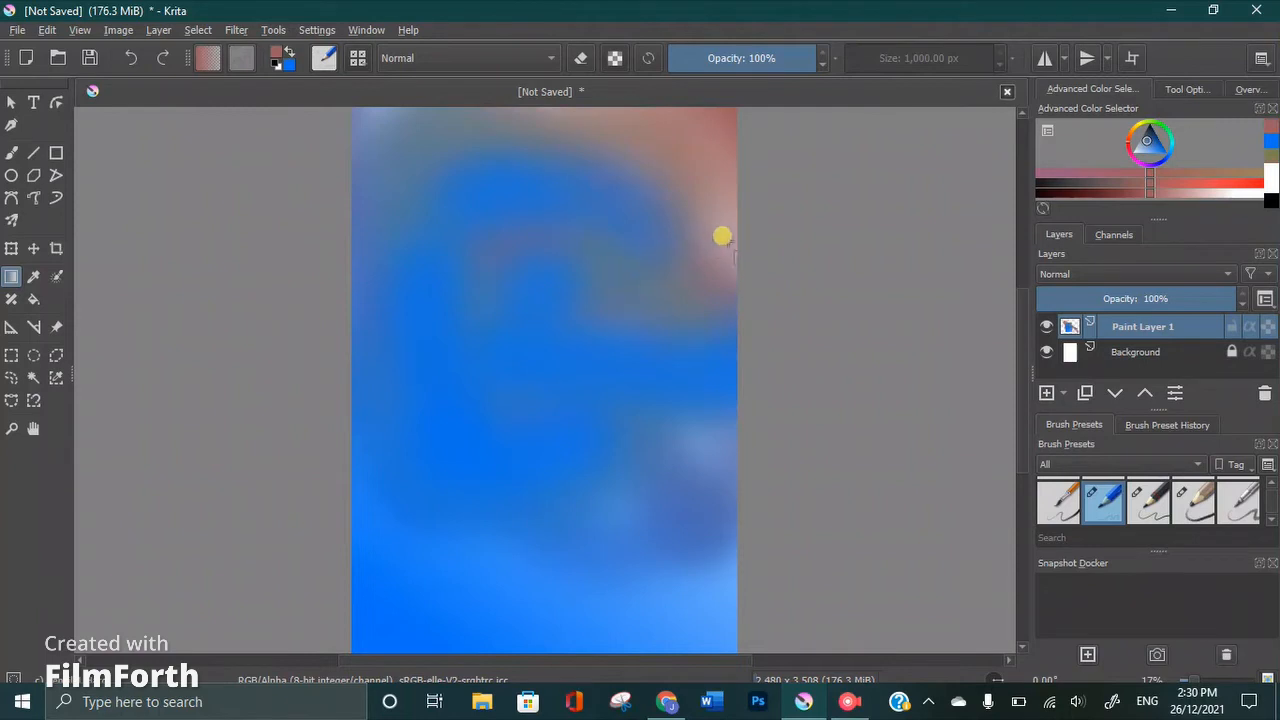
{"action": "left_click_drag", "start_coordinate": [737, 204], "coordinate": [617, 313]}
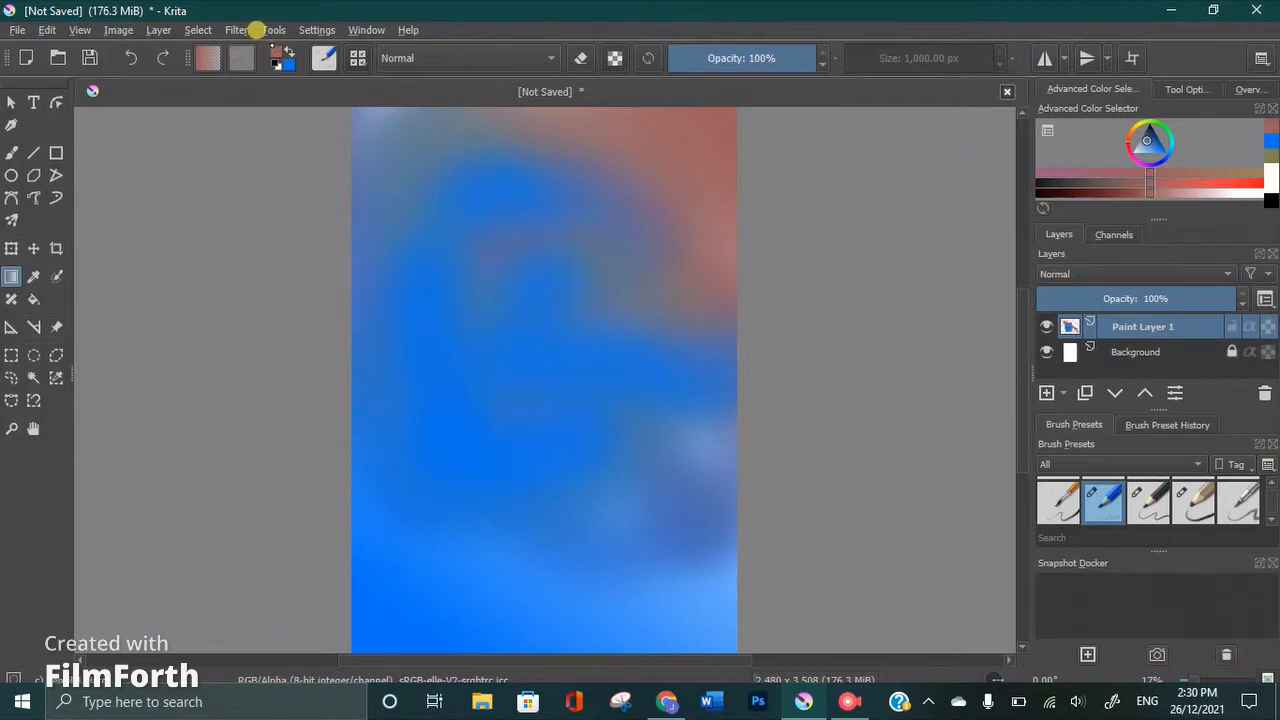
Set the foreground colour to light tan #e4be84 and apply a gradient inward from the canvas's lower-right corner
{"action": "left_click", "coordinate": [279, 58]}
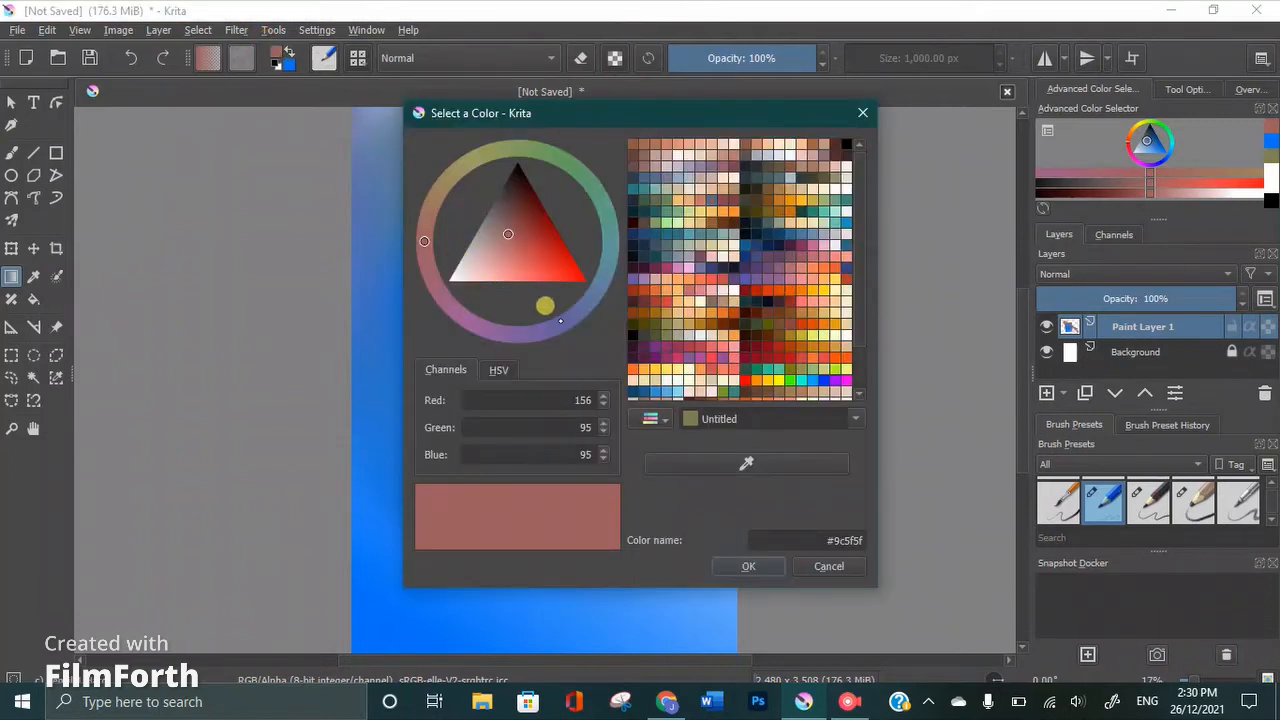
{"action": "left_click", "coordinate": [714, 334]}
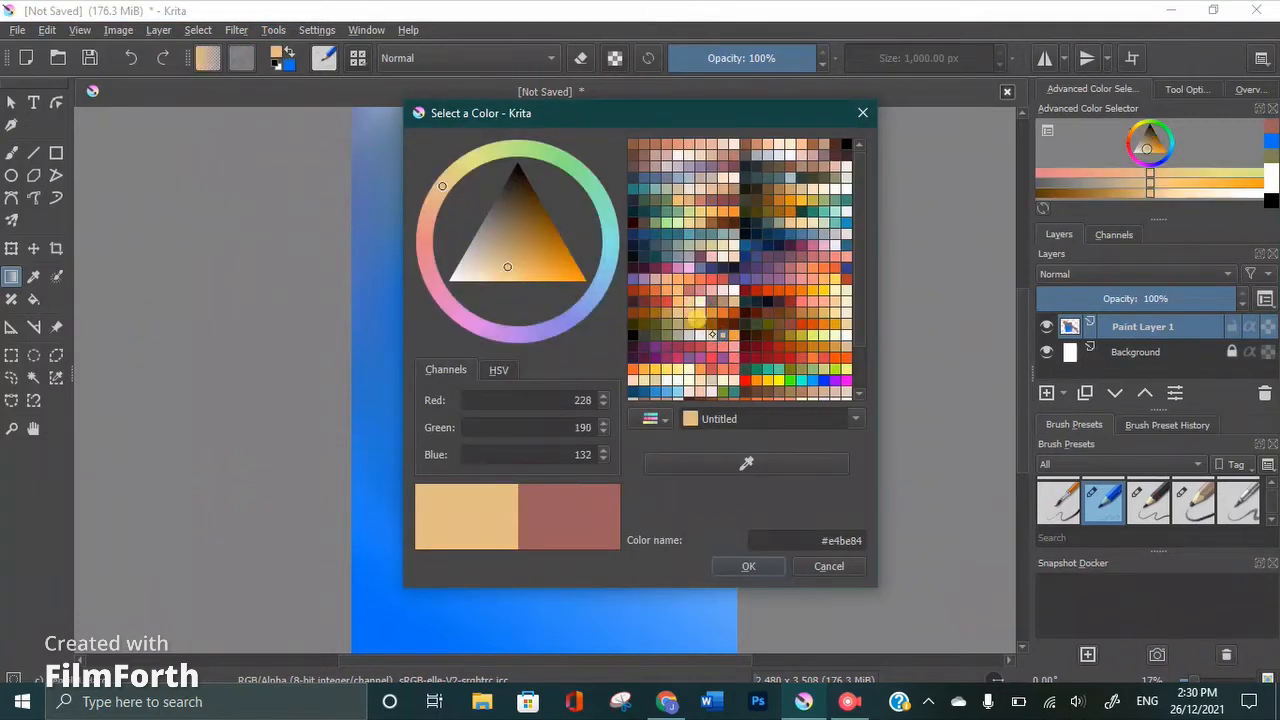
{"action": "left_click", "coordinate": [745, 566]}
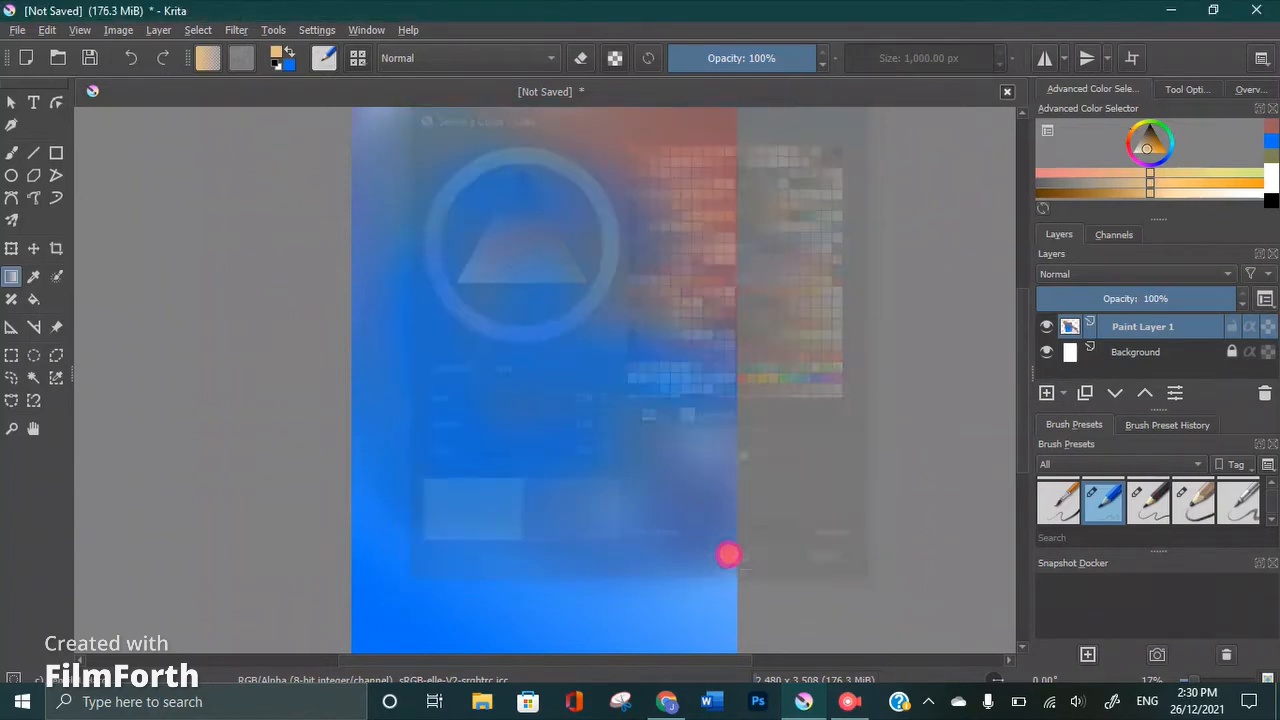
{"action": "left_click_drag", "start_coordinate": [779, 616], "coordinate": [430, 315]}
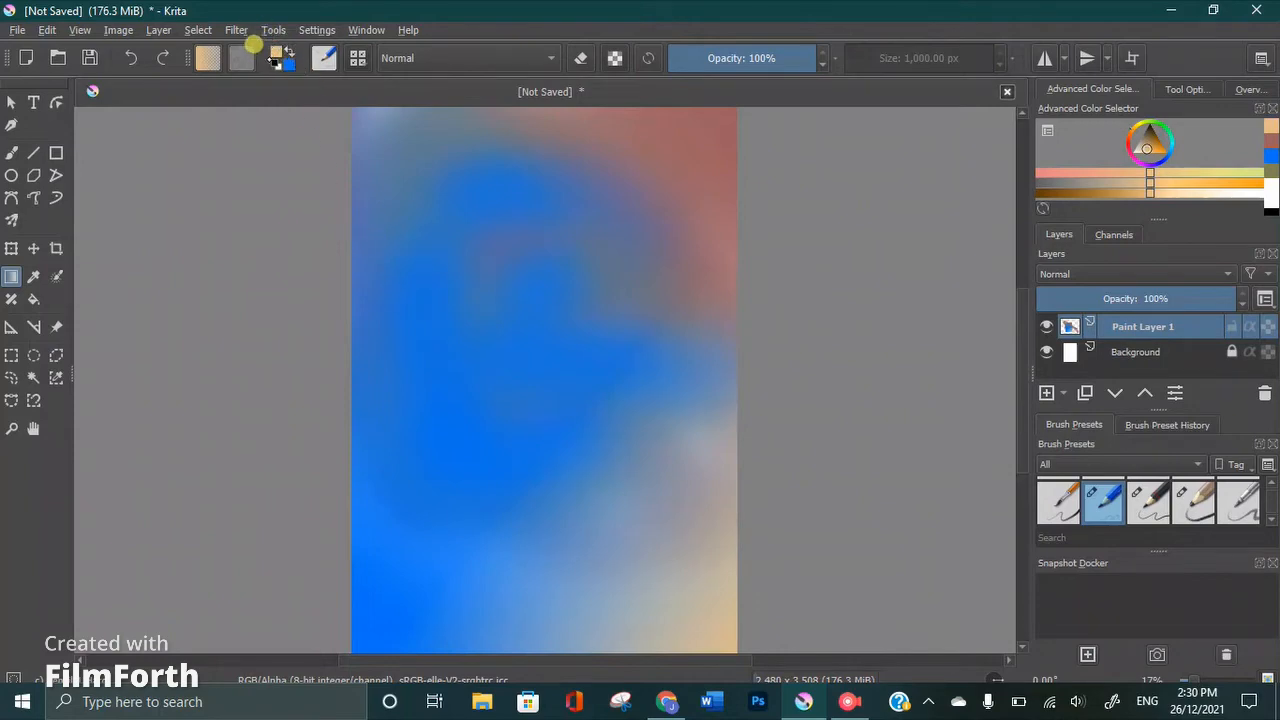
Set the foreground colour to dark blue #224a7b and apply a gradient inward from the canvas's upper-left corner
{"action": "left_click", "coordinate": [272, 46]}
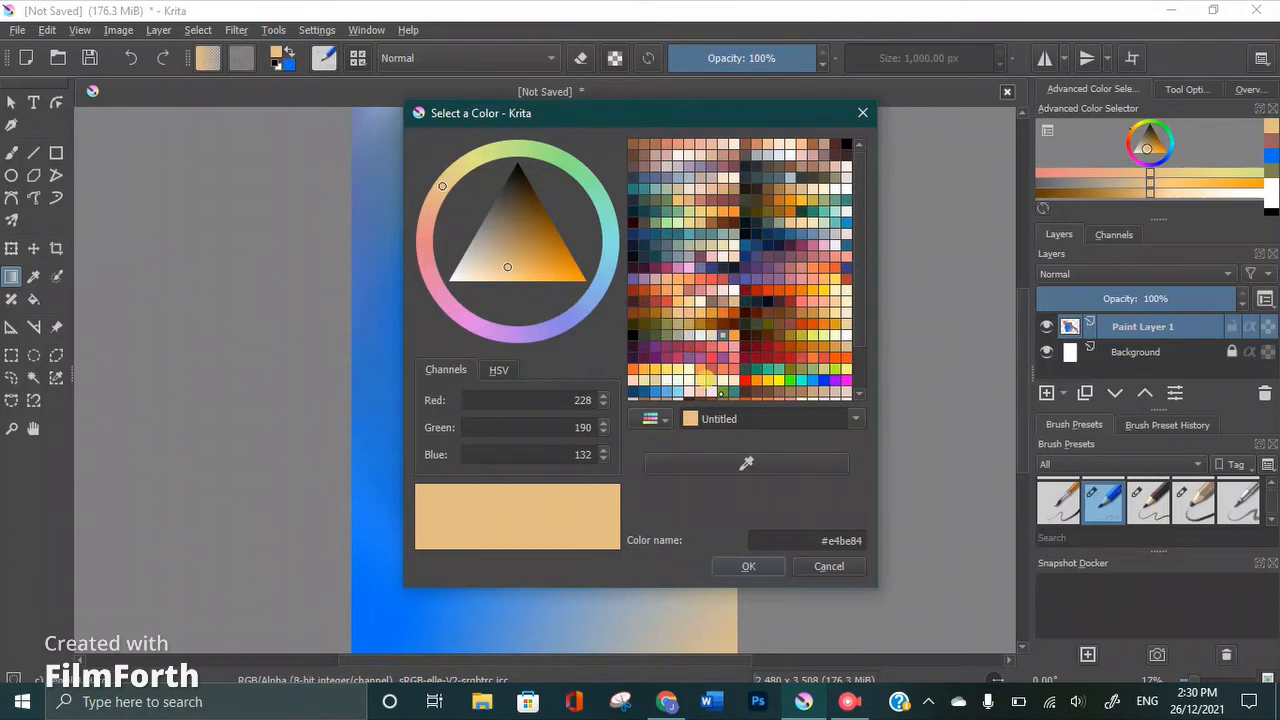
{"action": "left_click", "coordinate": [644, 234]}
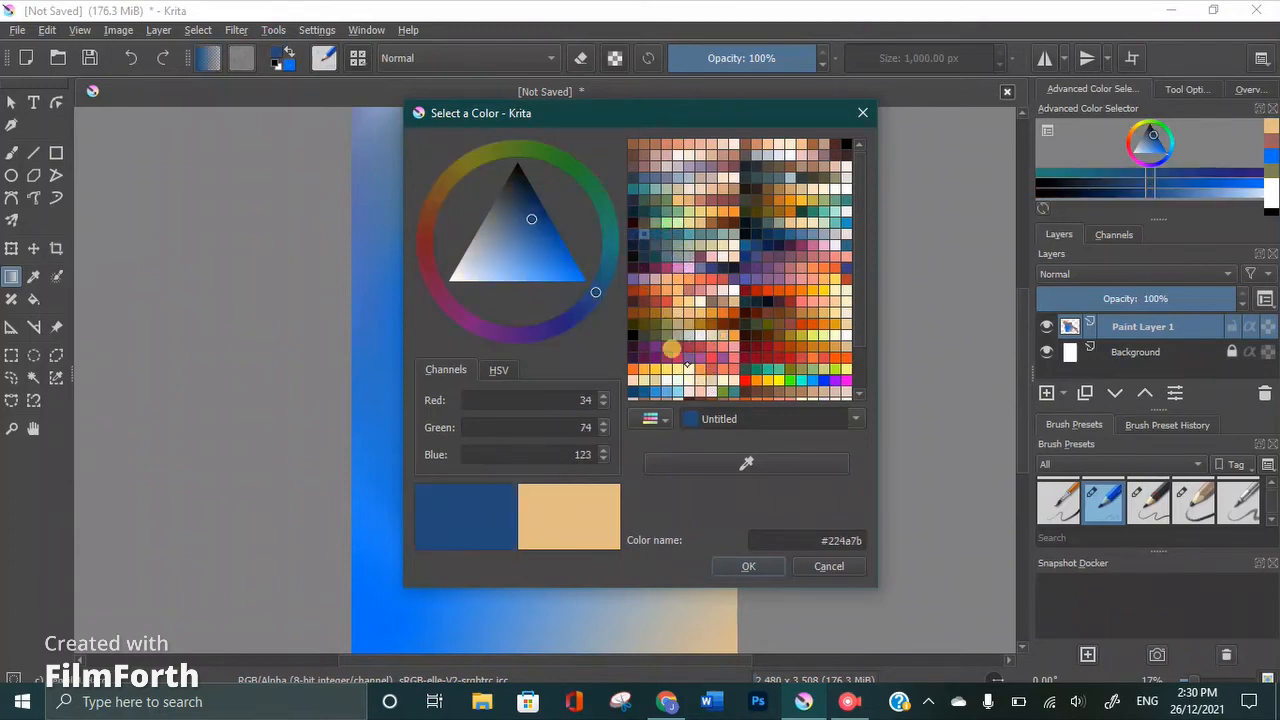
{"action": "left_click", "coordinate": [749, 566]}
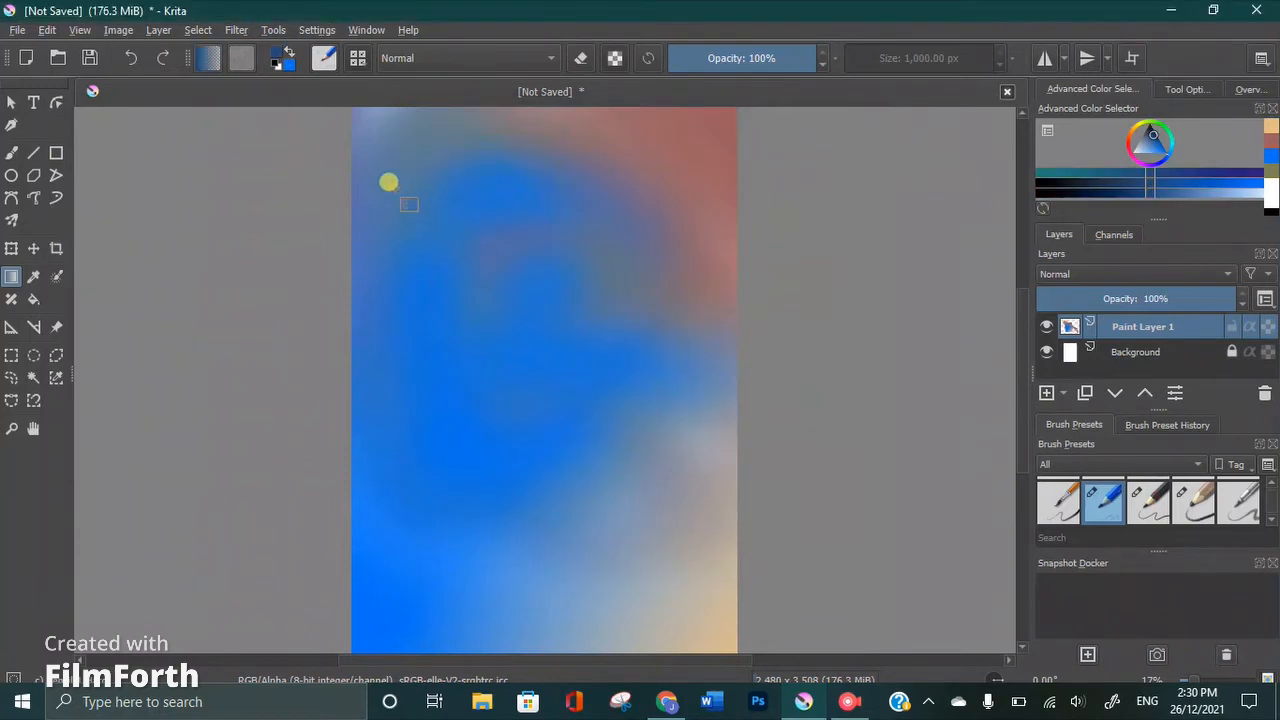
{"action": "left_click_drag", "start_coordinate": [300, 109], "coordinate": [507, 324]}
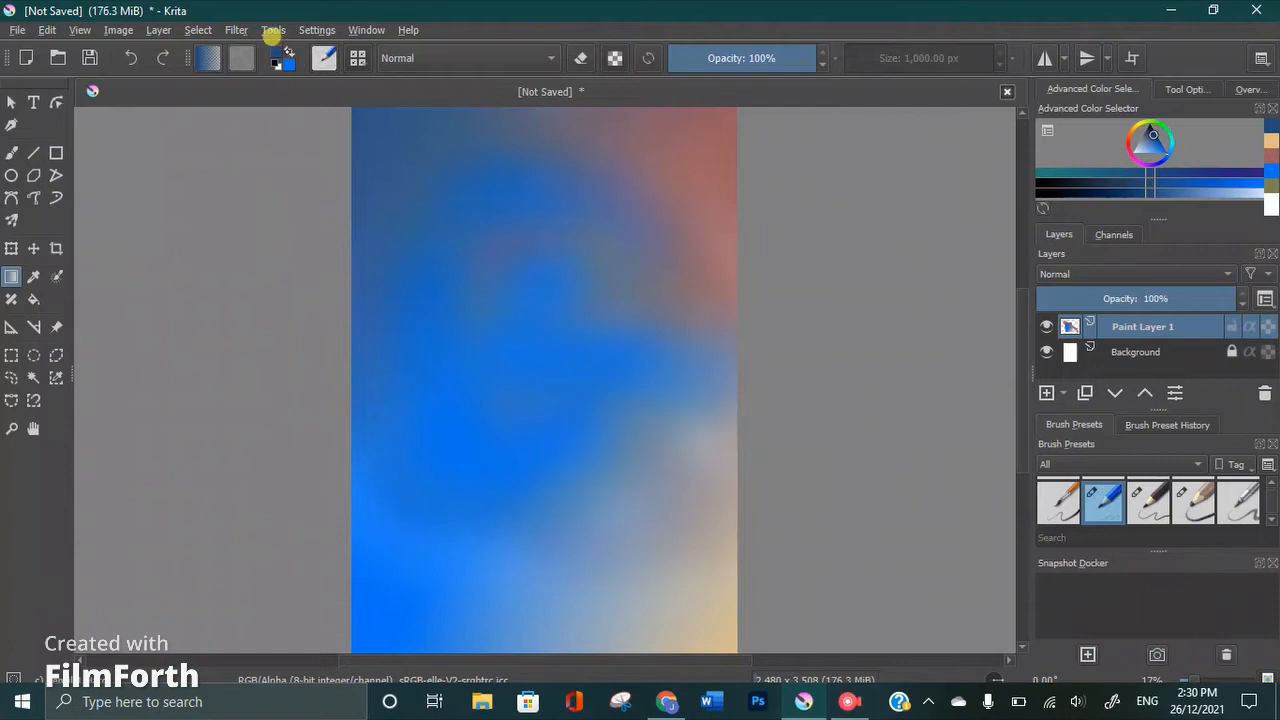
Set the foreground colour to dark green #3a7b22 and apply a gradient inward from the canvas's lower-left corner
{"action": "left_click", "coordinate": [285, 58]}
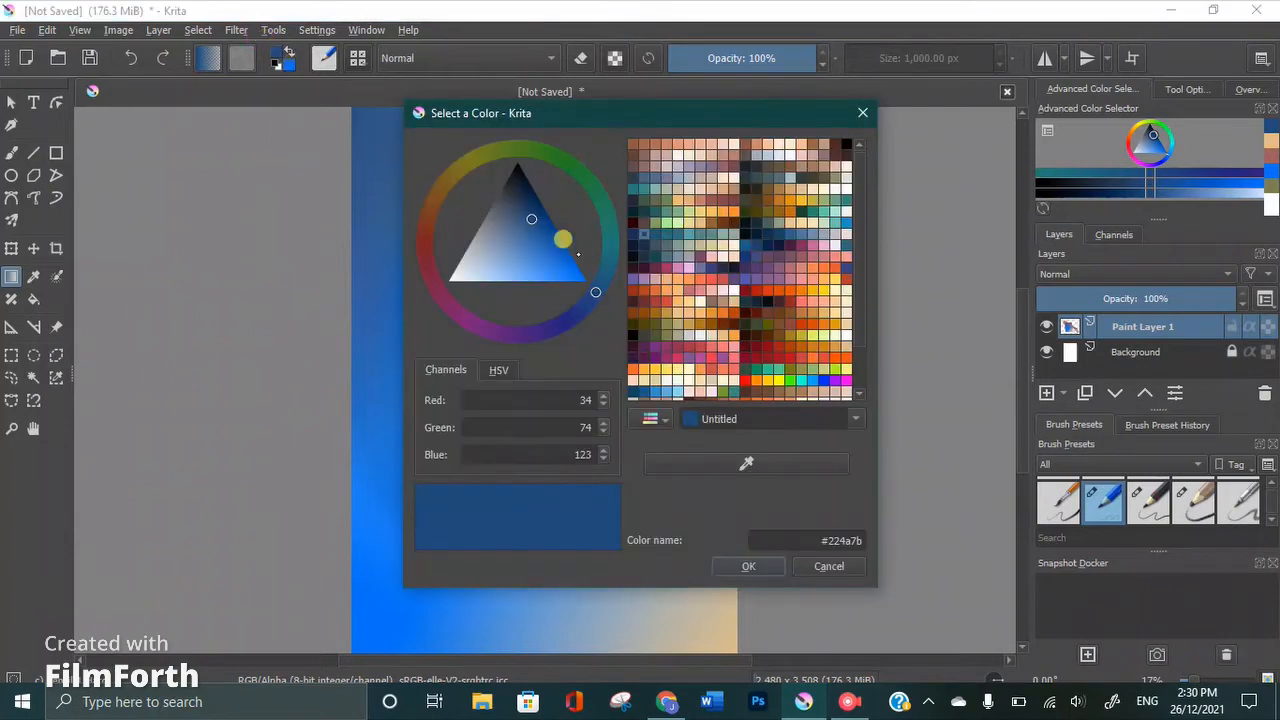
{"action": "left_click", "coordinate": [547, 163]}
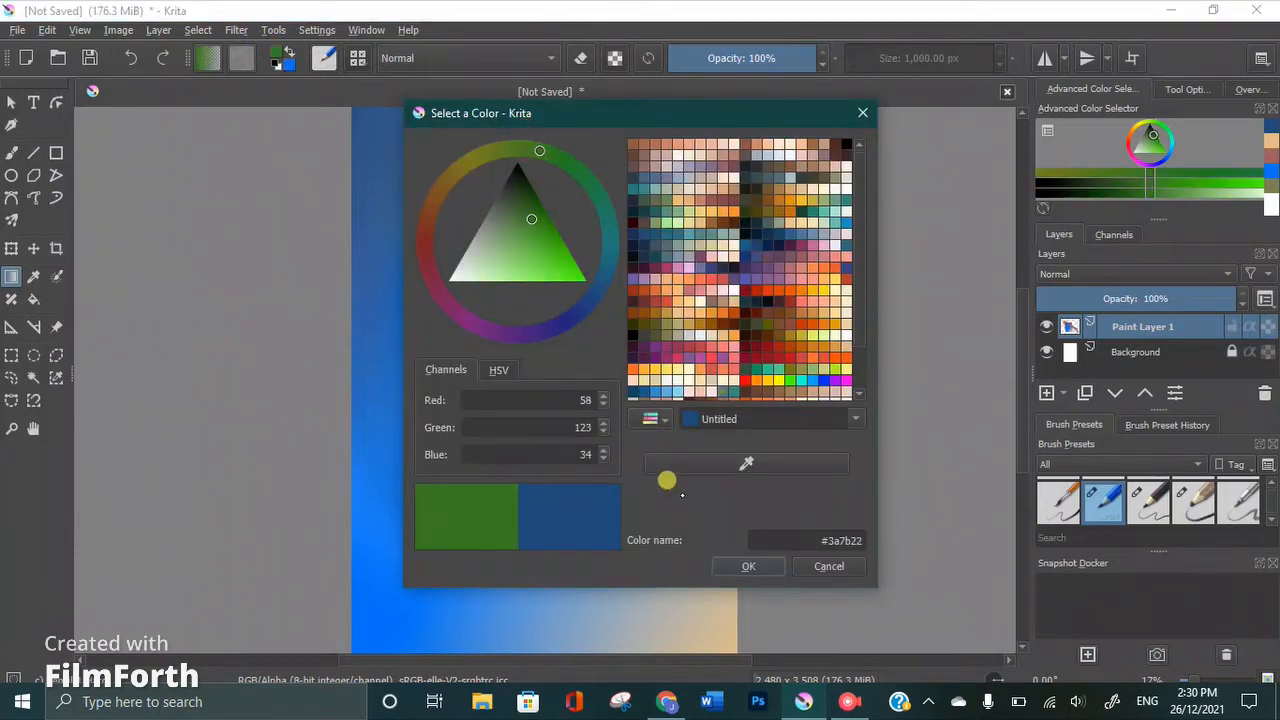
{"action": "left_click", "coordinate": [722, 567]}
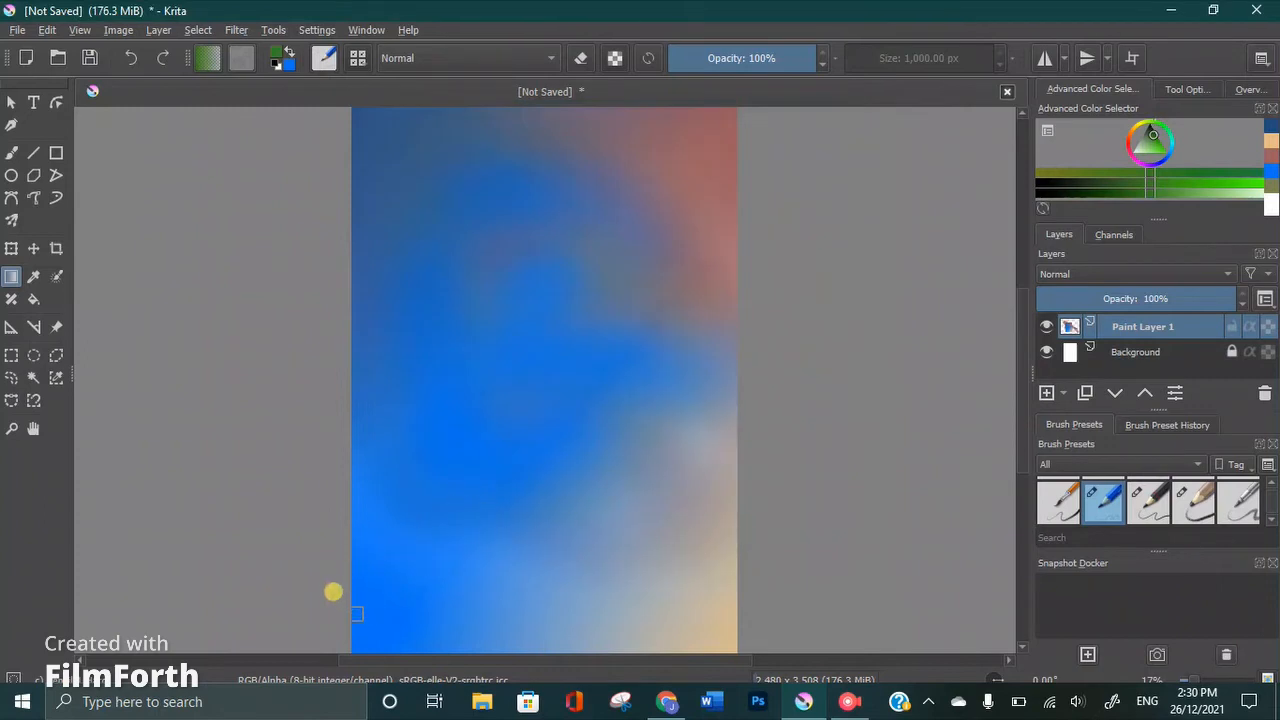
{"action": "left_click_drag", "start_coordinate": [387, 536], "coordinate": [513, 417]}
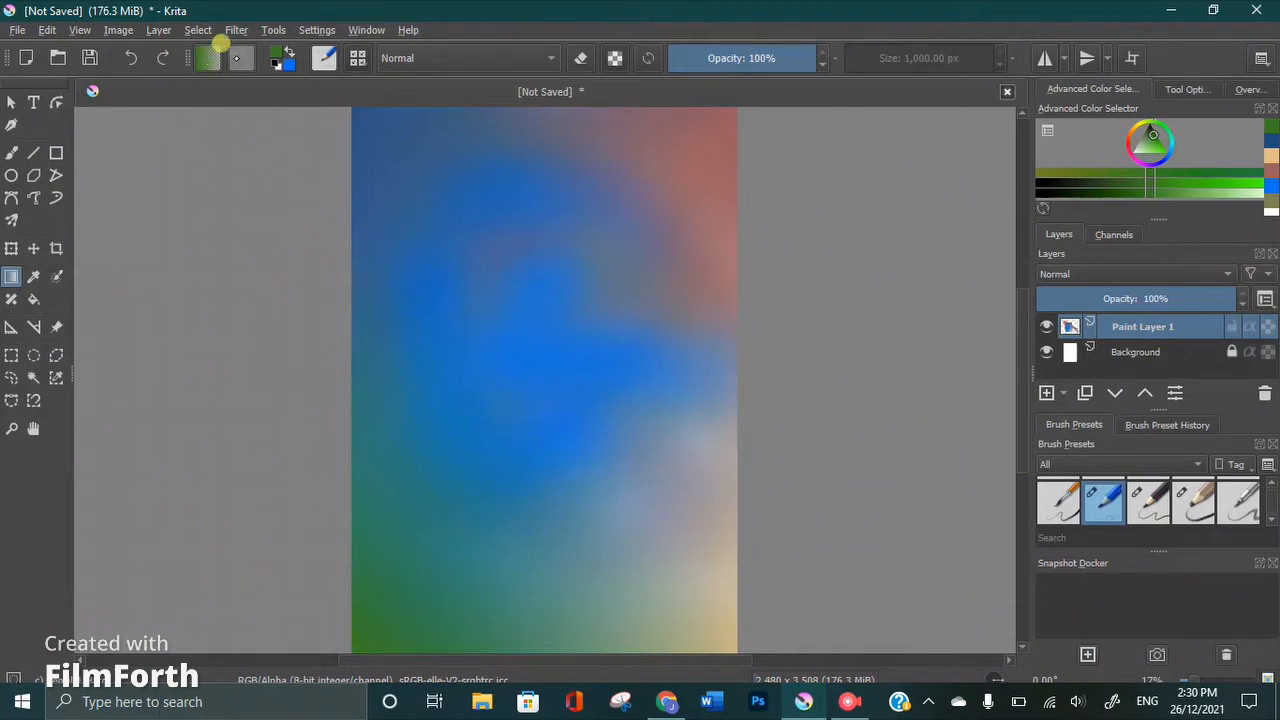
Set the foreground colour to brown #925006 and apply a gradient inward from the canvas's left edge
{"action": "left_click", "coordinate": [276, 55]}
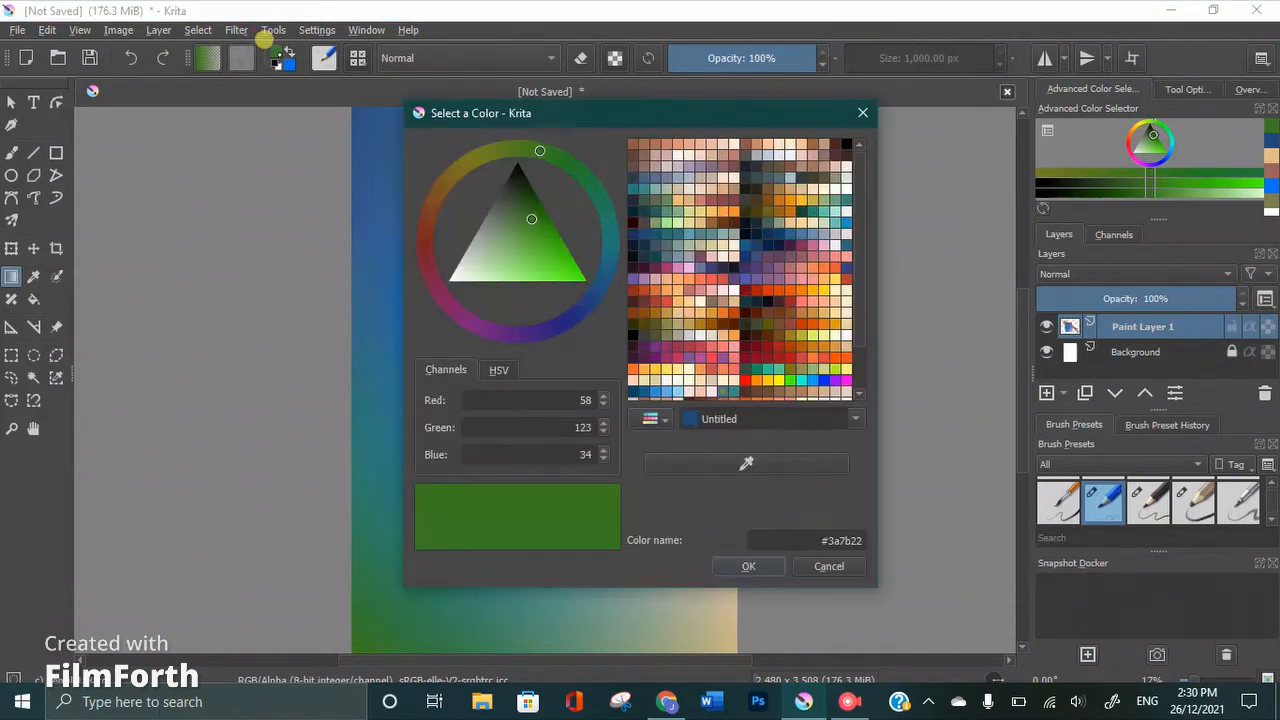
{"action": "left_click", "coordinate": [536, 259]}
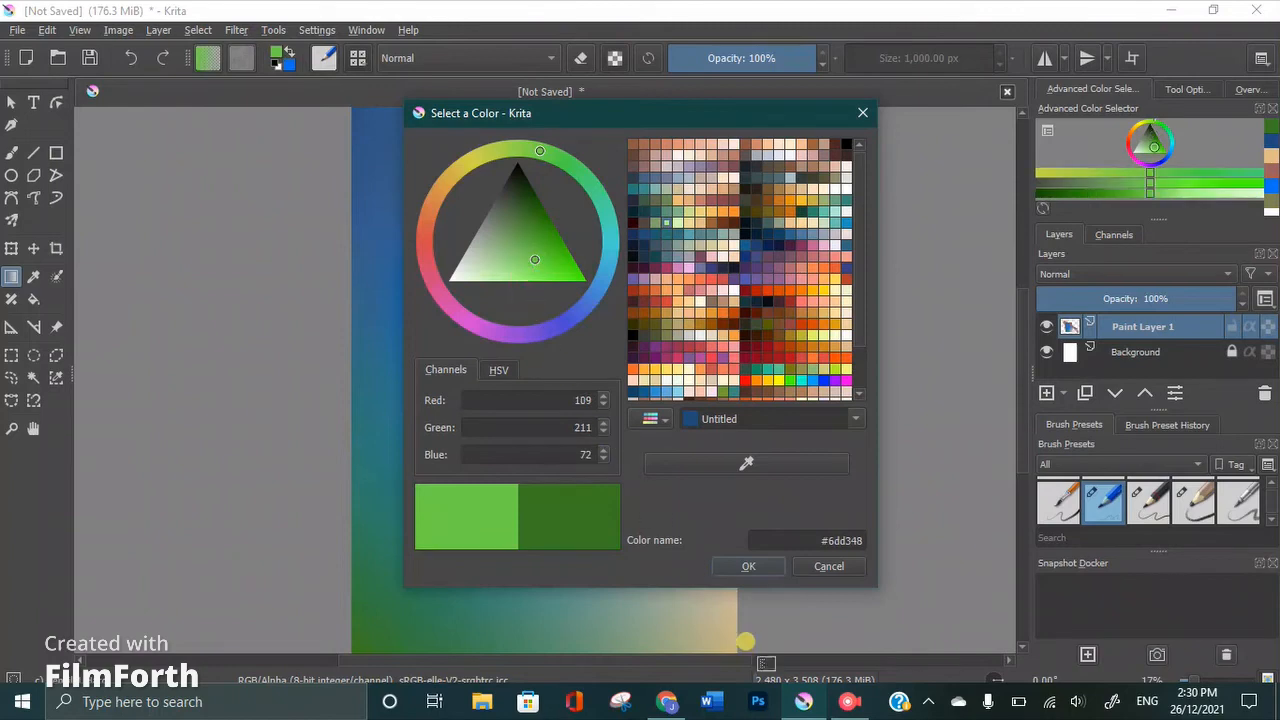
{"action": "left_click", "coordinate": [690, 322]}
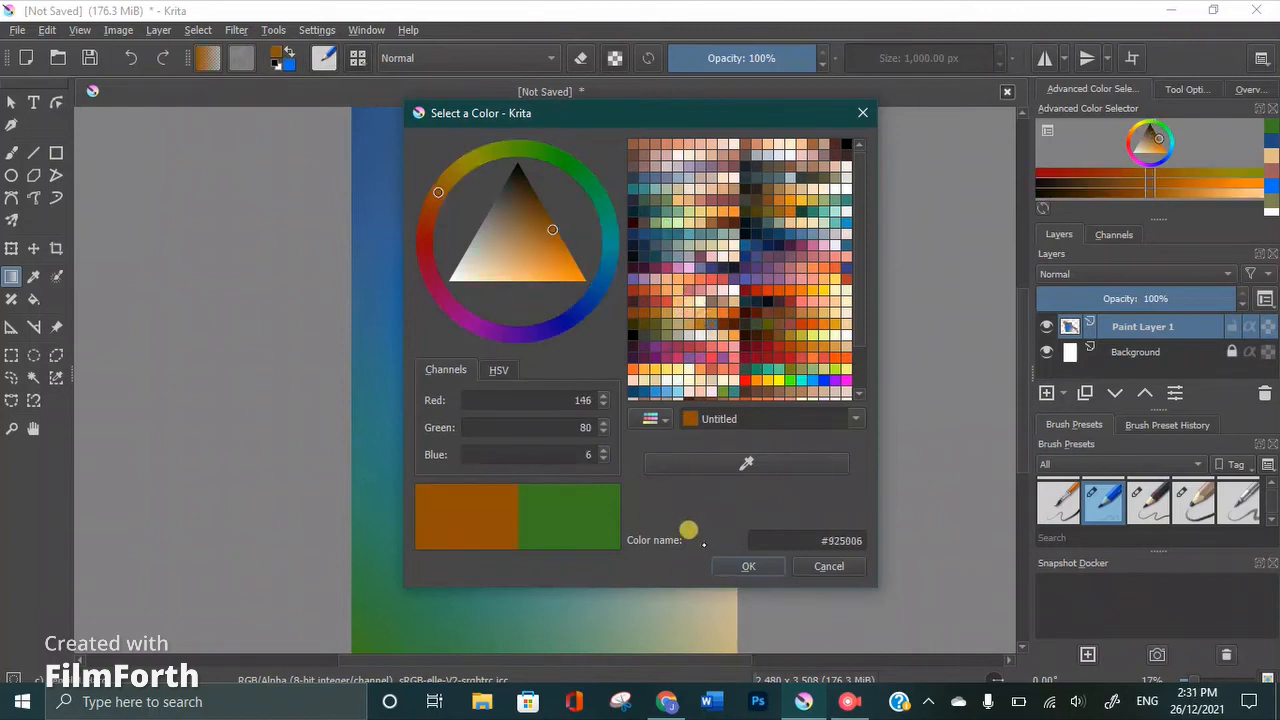
{"action": "left_click", "coordinate": [735, 567]}
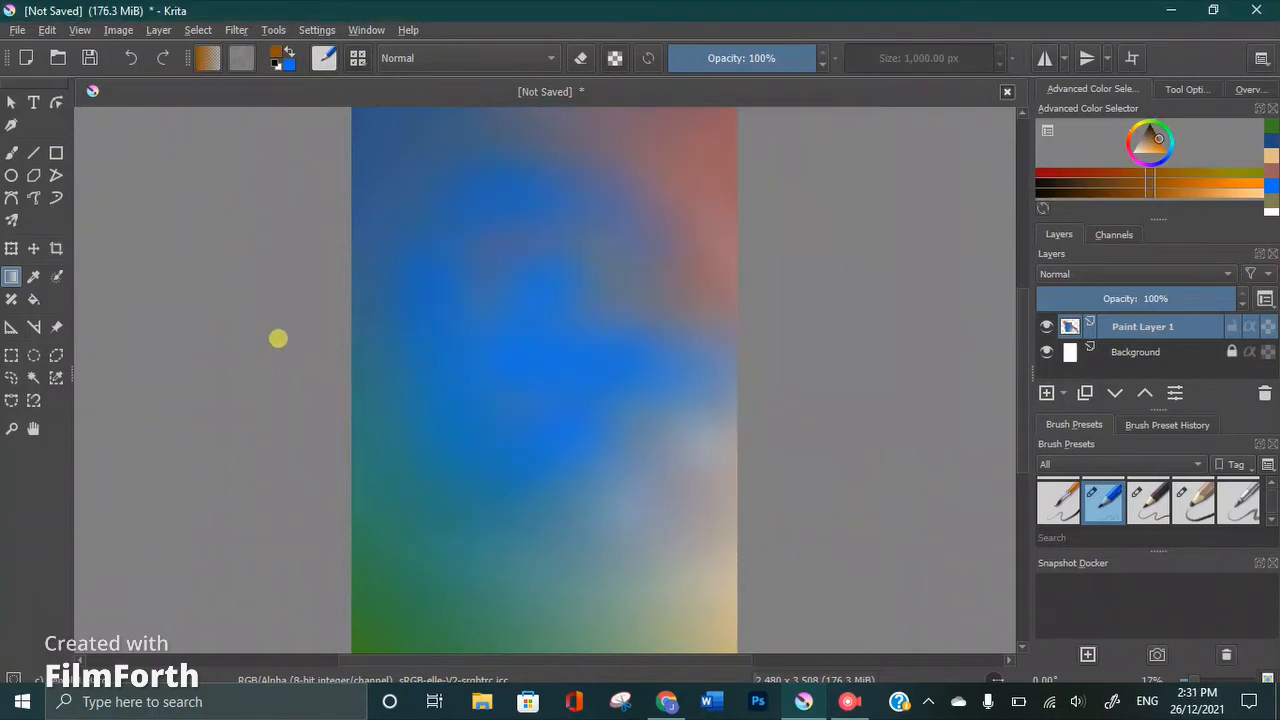
{"action": "left_click_drag", "start_coordinate": [475, 330], "coordinate": [505, 336]}
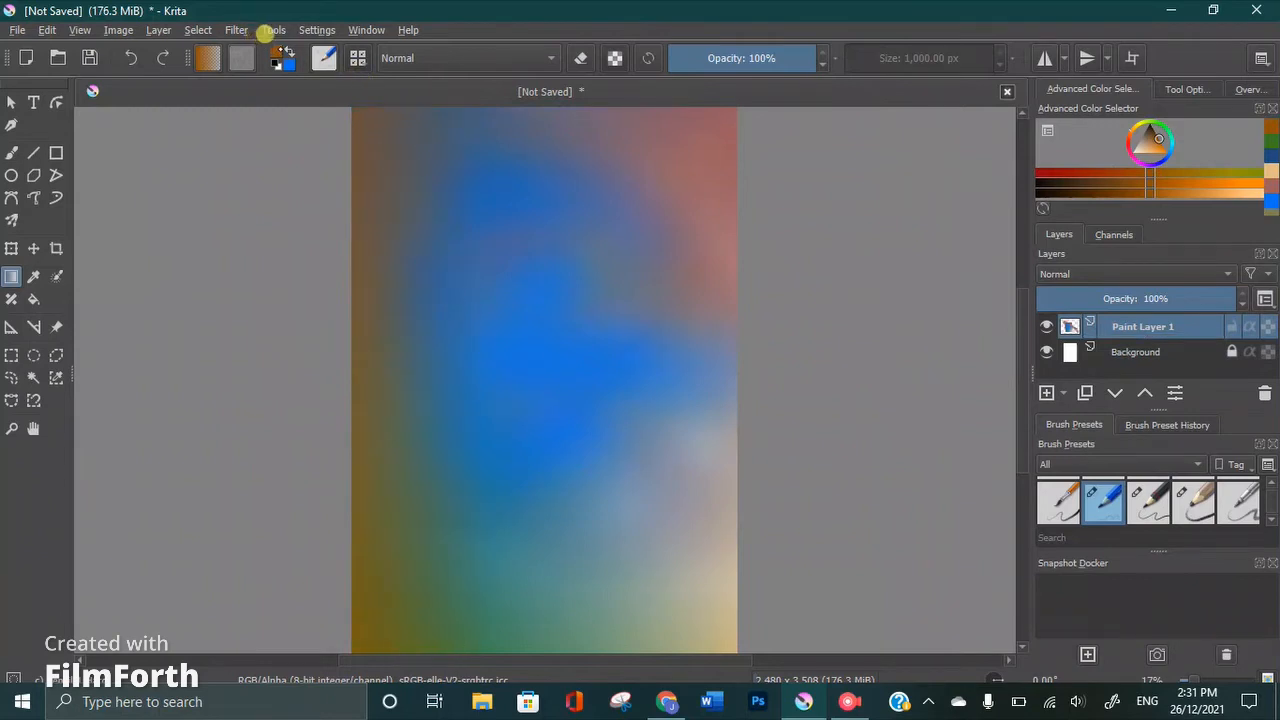
Set the foreground colour to dark pink #9f3162 and apply a gradient inward from the canvas's right edge
{"action": "left_click", "coordinate": [280, 52]}
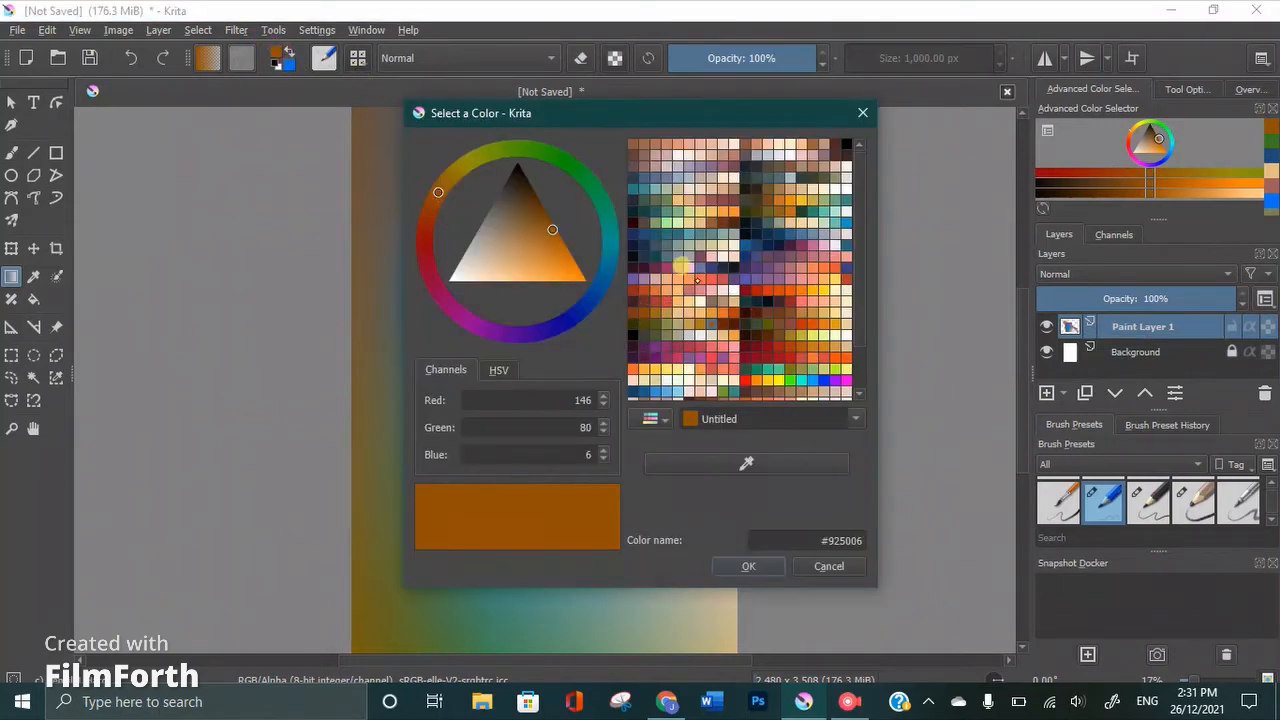
{"action": "left_click", "coordinate": [653, 250]}
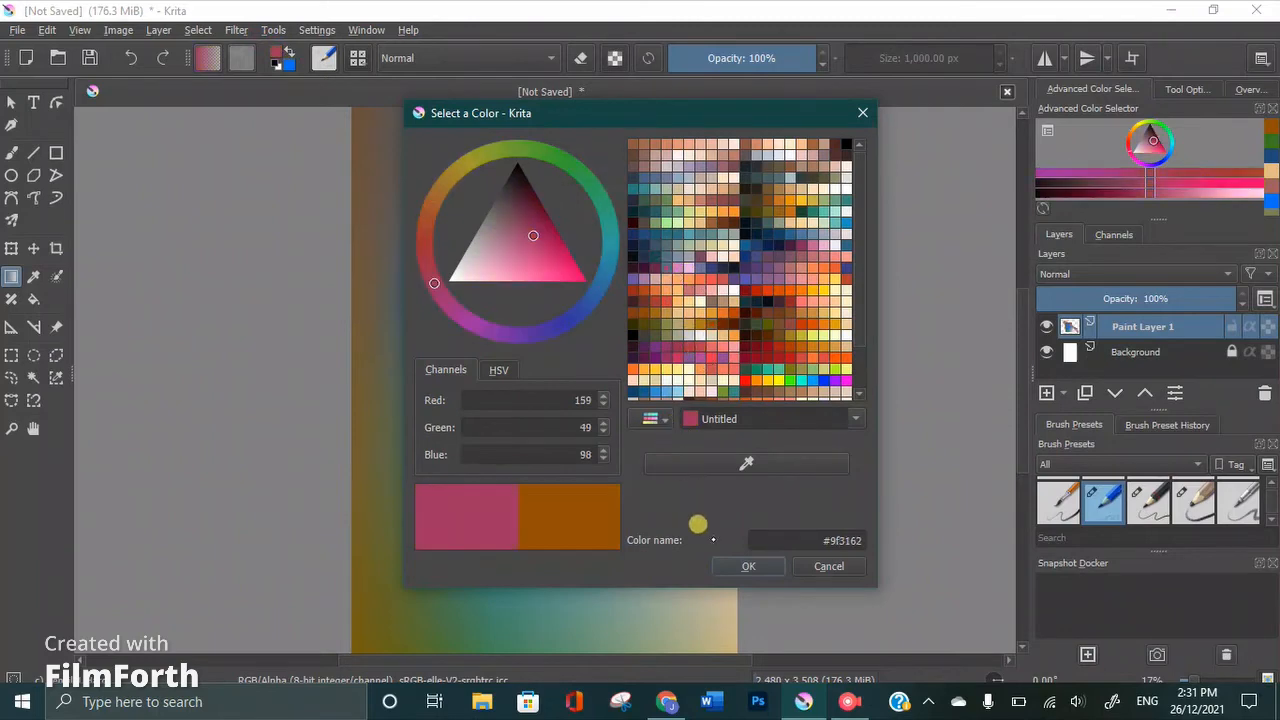
{"action": "left_click", "coordinate": [731, 568]}
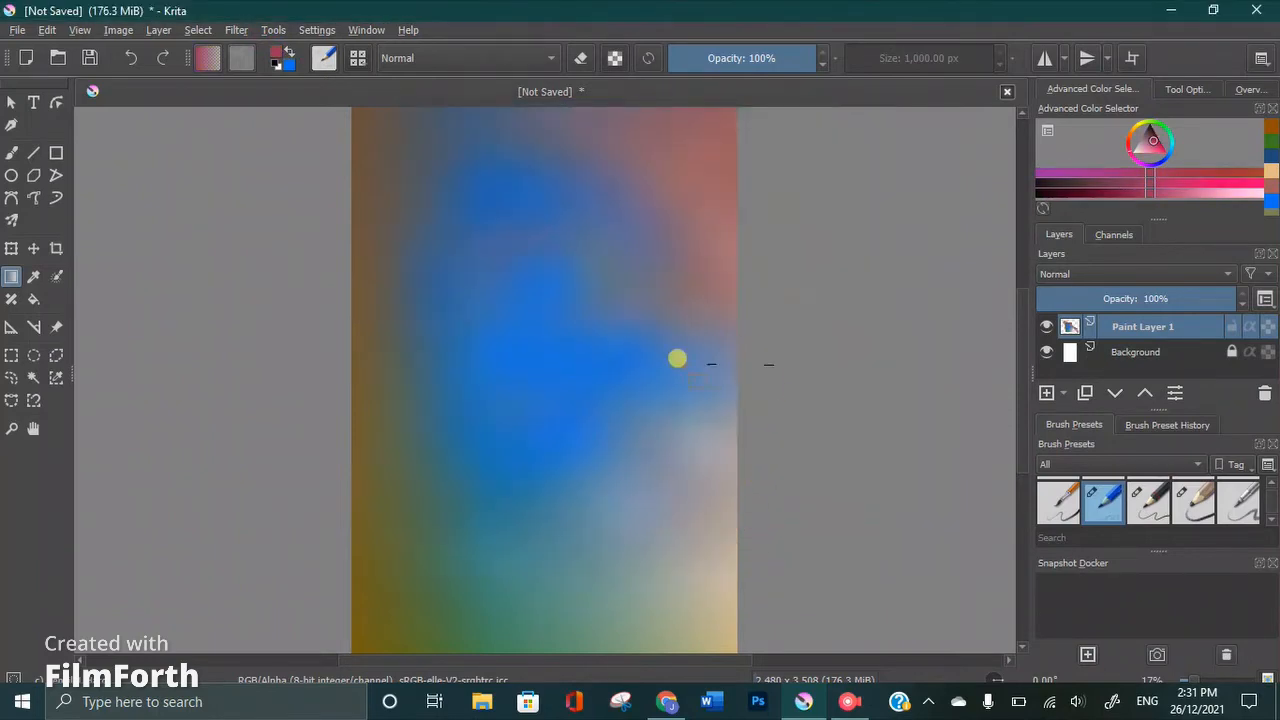
{"action": "left_click_drag", "start_coordinate": [677, 358], "coordinate": [688, 380]}
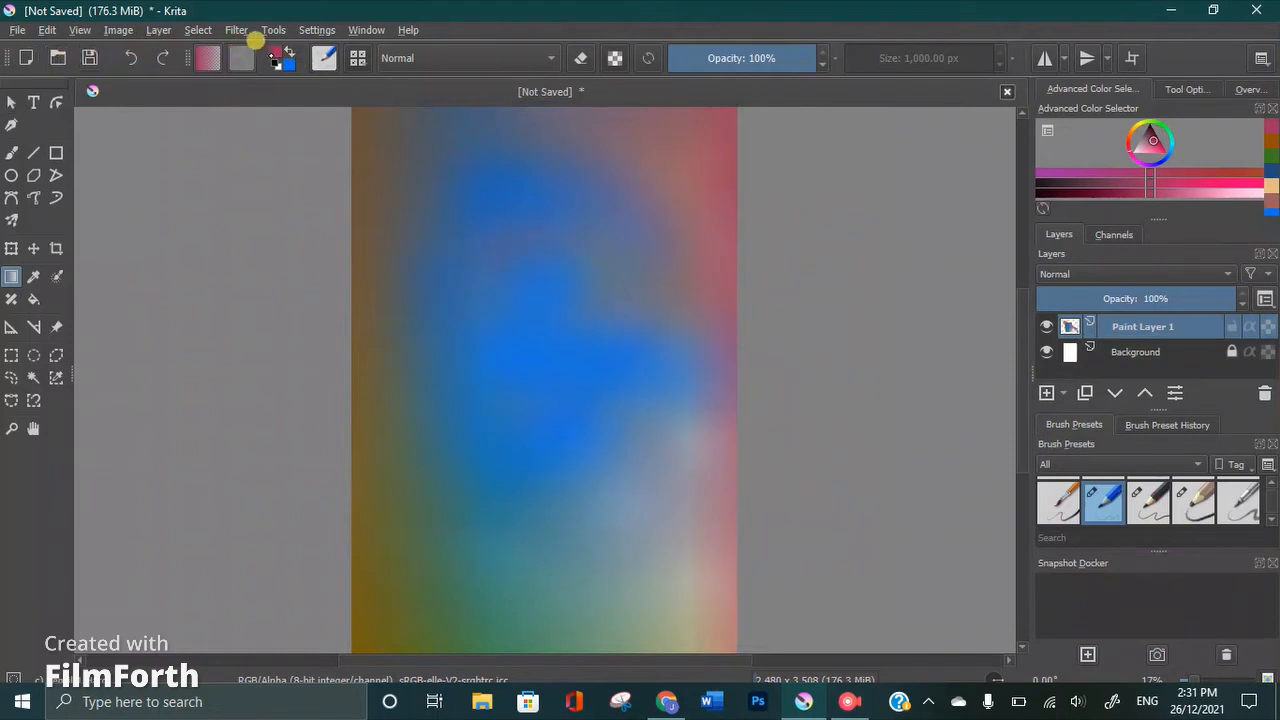
Set the foreground colour to dark red from the palette and apply a gradient along the canvas's top edge
{"action": "left_click", "coordinate": [277, 52]}
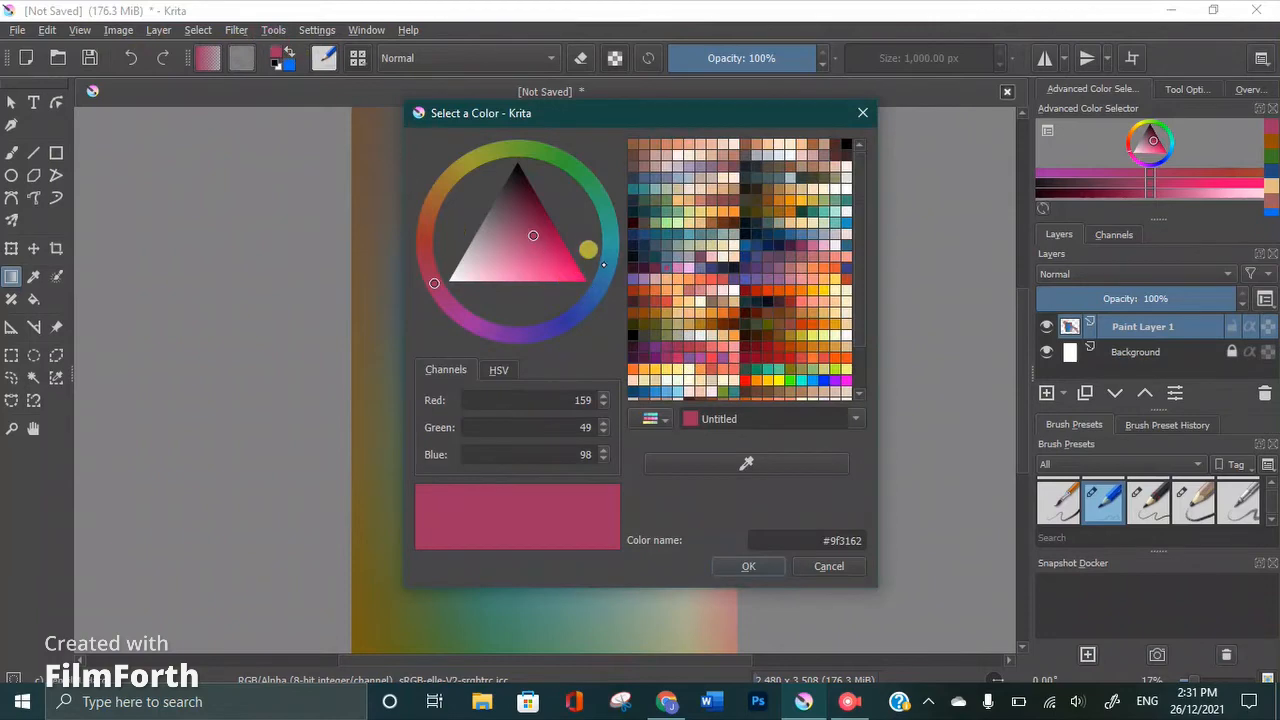
{"action": "left_click", "coordinate": [445, 177]}
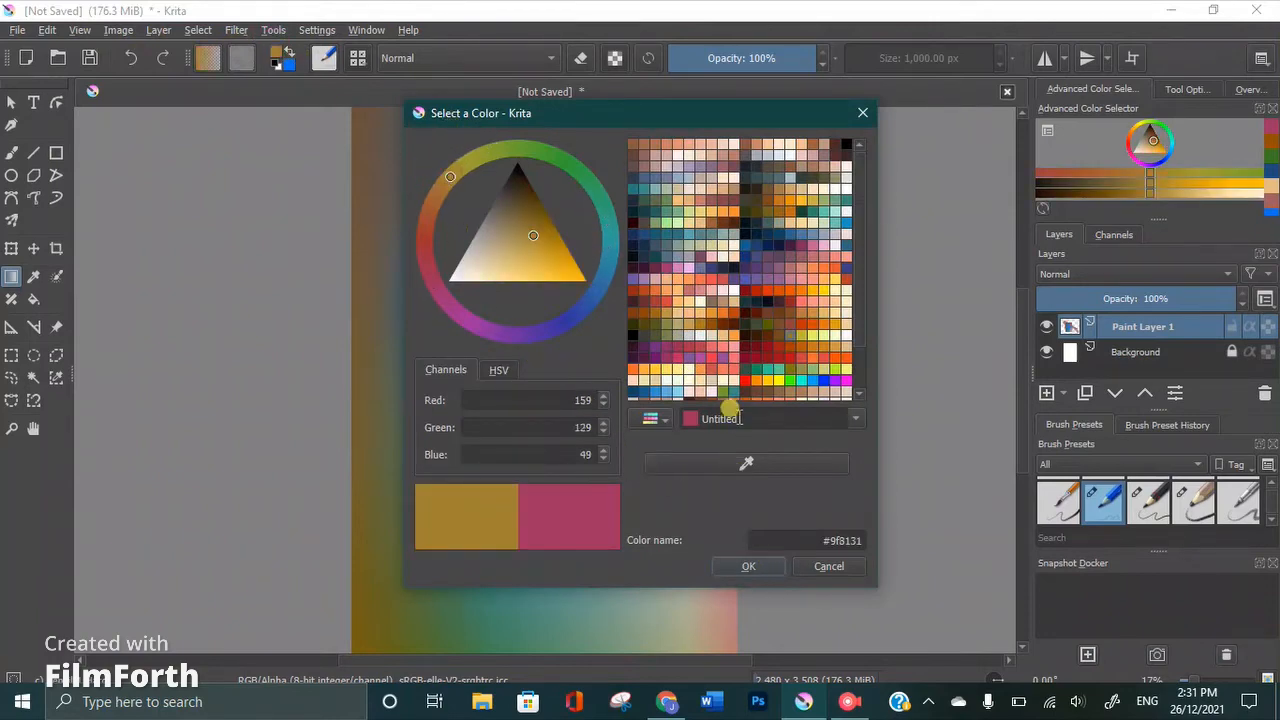
{"action": "left_click", "coordinate": [785, 360]}
{"action": "left_click", "coordinate": [742, 566]}
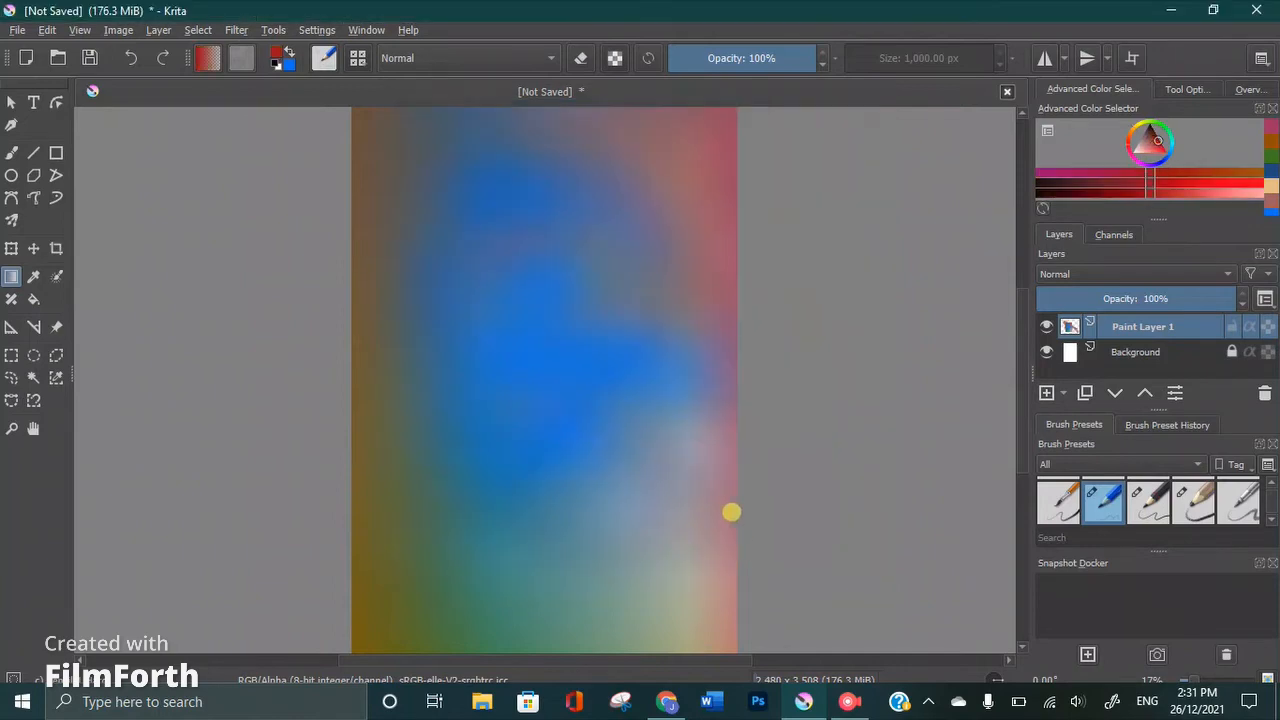
{"action": "left_click", "coordinate": [525, 131]}
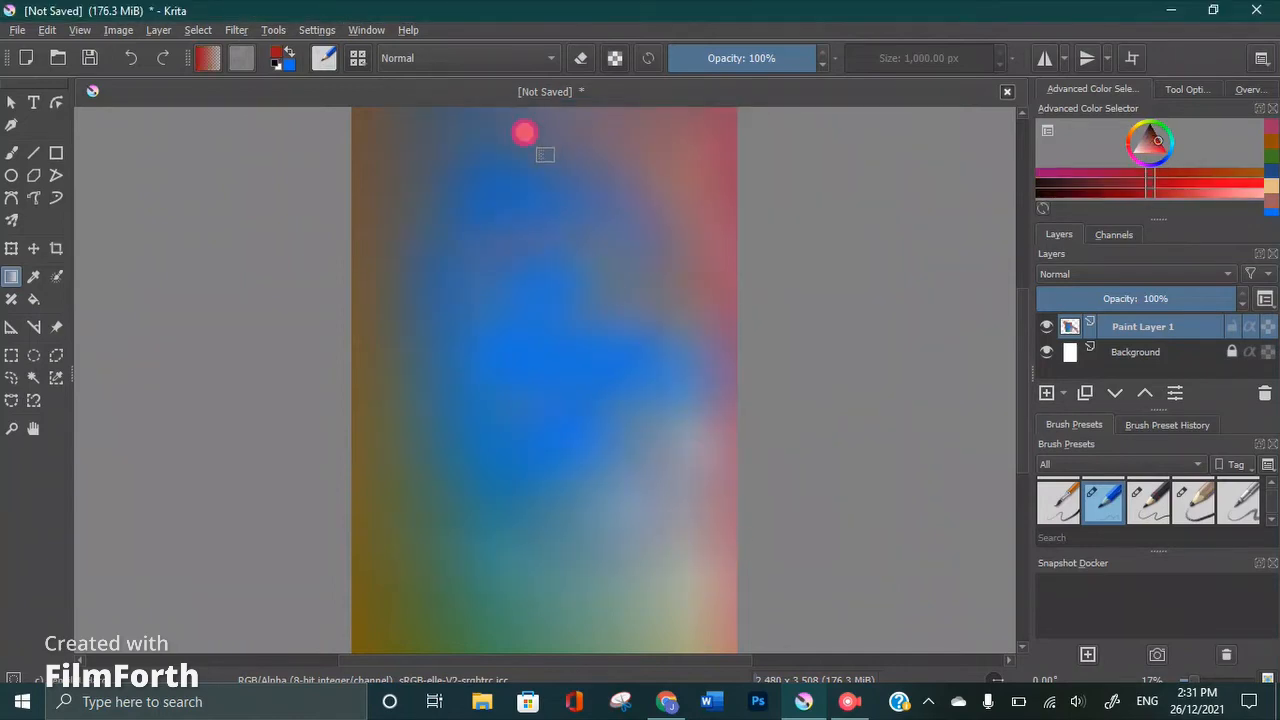
{"action": "left_click_drag", "start_coordinate": [526, 126], "coordinate": [528, 138]}
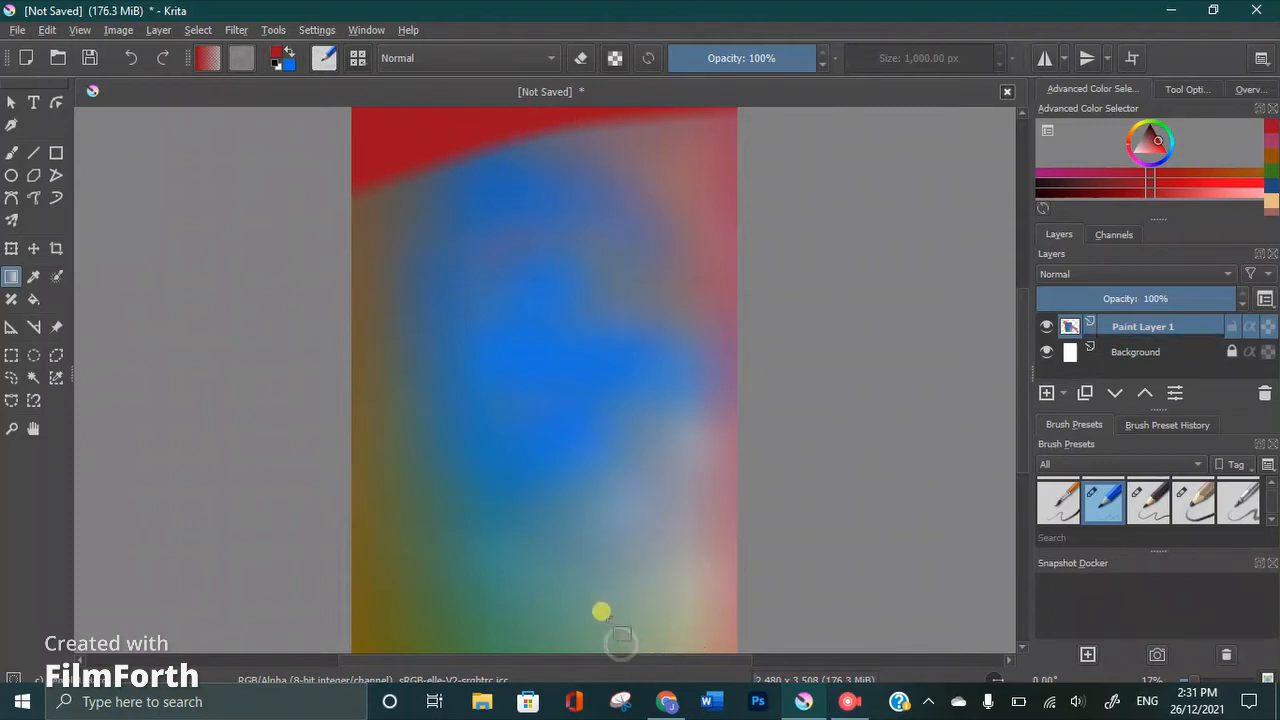
Apply dark red gradients at the canvas's lower-right, lower-left and upper-right corners
{"action": "left_click_drag", "start_coordinate": [612, 621], "coordinate": [591, 606]}
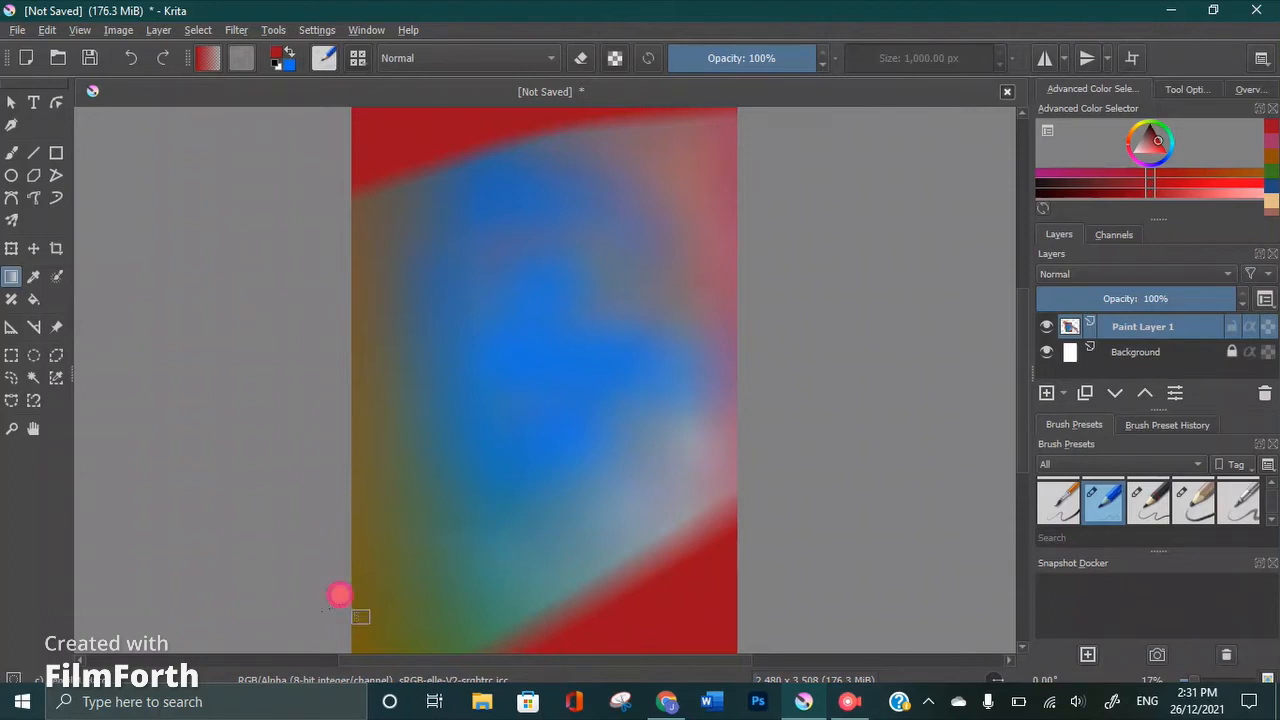
{"action": "left_click_drag", "start_coordinate": [340, 595], "coordinate": [414, 571]}
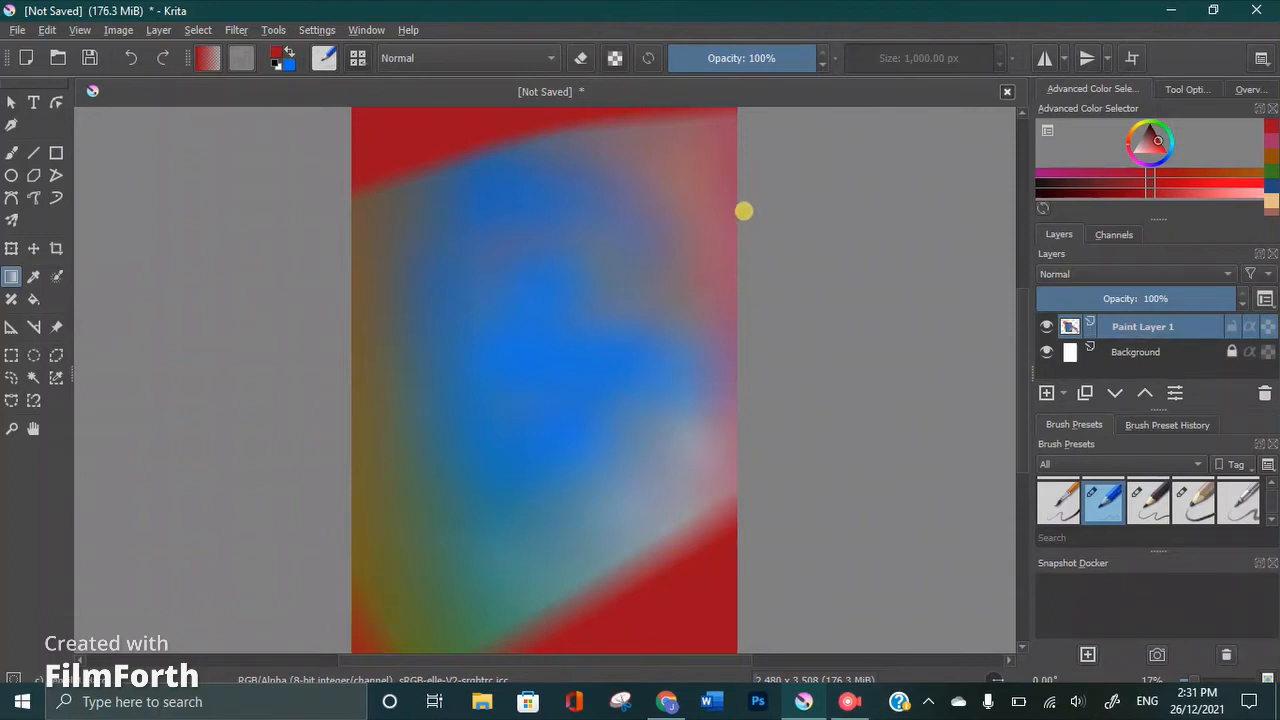
{"action": "left_click_drag", "start_coordinate": [716, 184], "coordinate": [751, 179]}
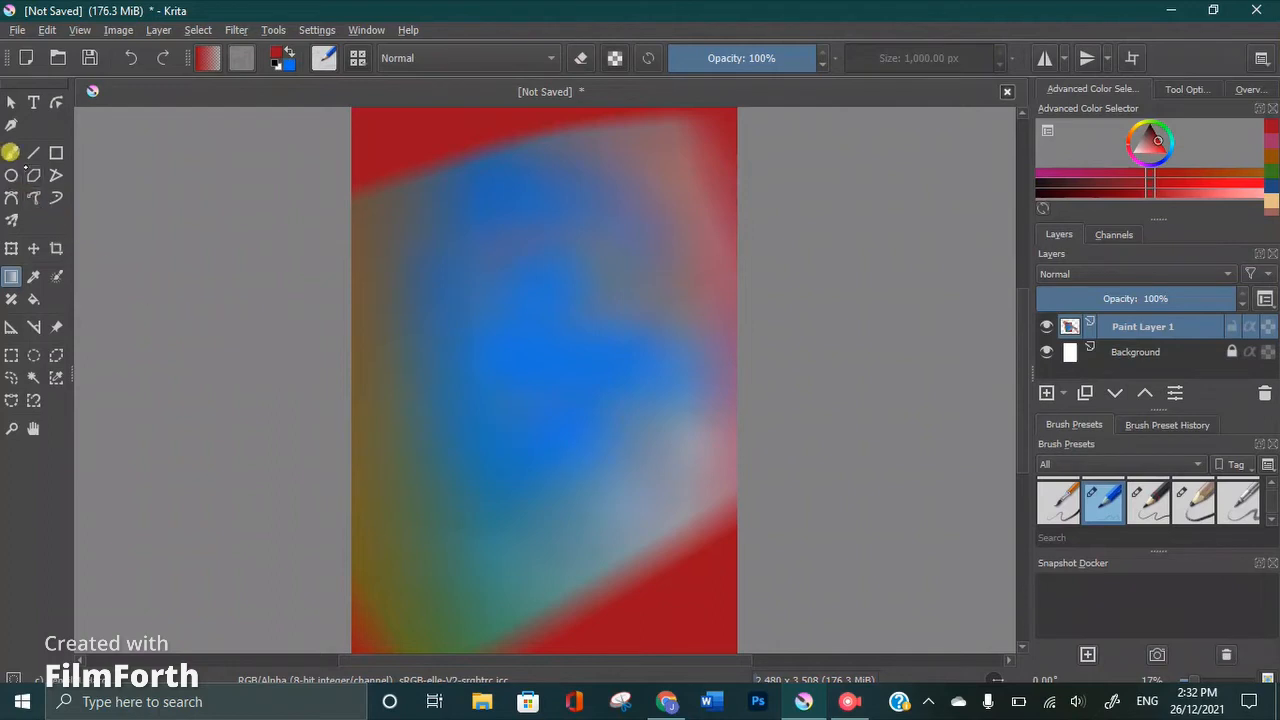
Paint a red dot at the canvas centre with the Freehand Brush and draw a red ellipse around it
{"action": "left_click", "coordinate": [12, 147]}
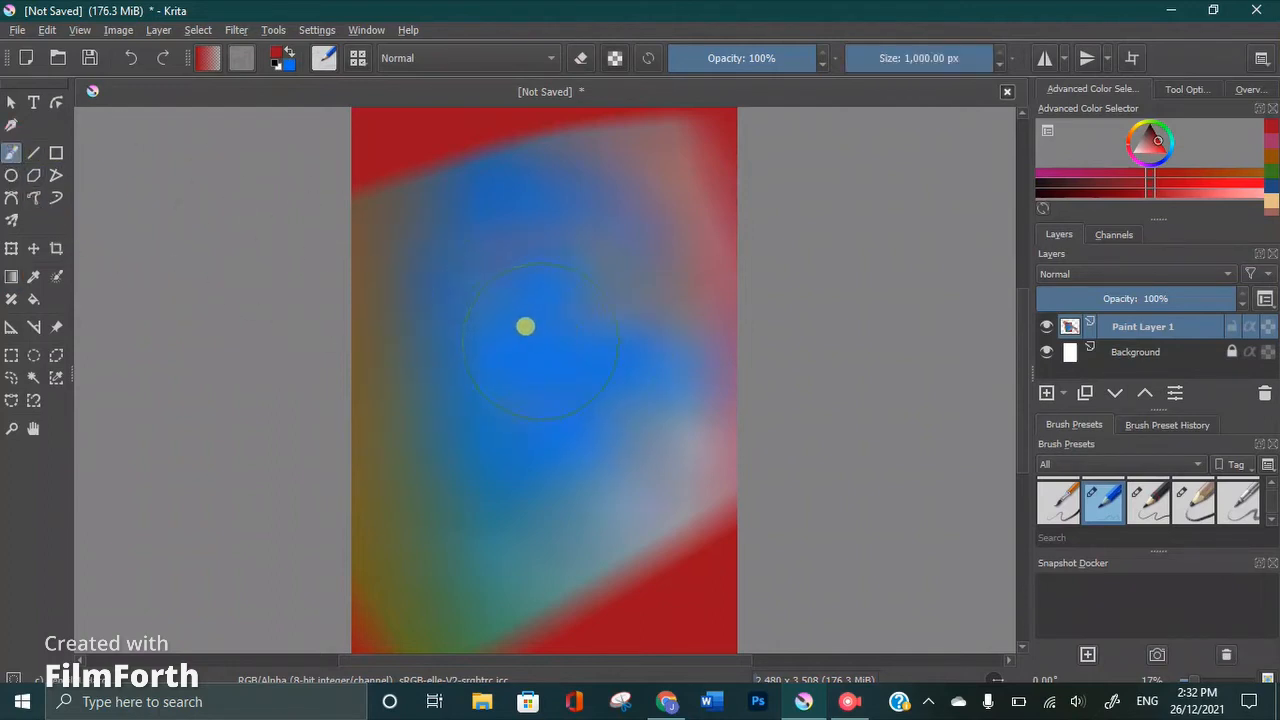
{"action": "mouse_move", "coordinate": [524, 323]}
{"action": "left_mouse_down"}
{"action": "mouse_move", "coordinate": [563, 354]}
{"action": "mouse_move", "coordinate": [557, 335]}
{"action": "mouse_move", "coordinate": [536, 361]}
{"action": "mouse_move", "coordinate": [546, 355]}
{"action": "mouse_move", "coordinate": [526, 326]}
{"action": "mouse_move", "coordinate": [523, 348]}
{"action": "mouse_move", "coordinate": [539, 337]}
{"action": "mouse_move", "coordinate": [520, 346]}
{"action": "mouse_move", "coordinate": [533, 337]}
{"action": "mouse_move", "coordinate": [526, 345]}
{"action": "mouse_move", "coordinate": [506, 321]}
{"action": "left_mouse_up"}
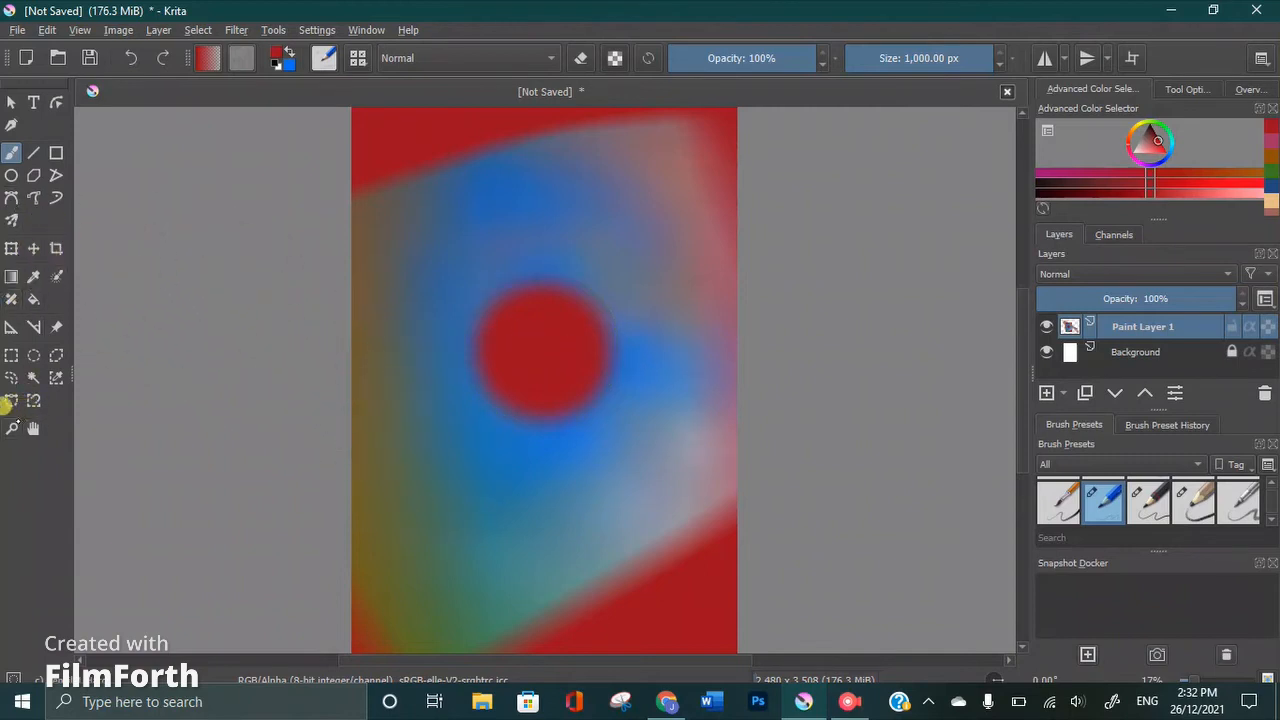
{"action": "left_click", "coordinate": [11, 427]}
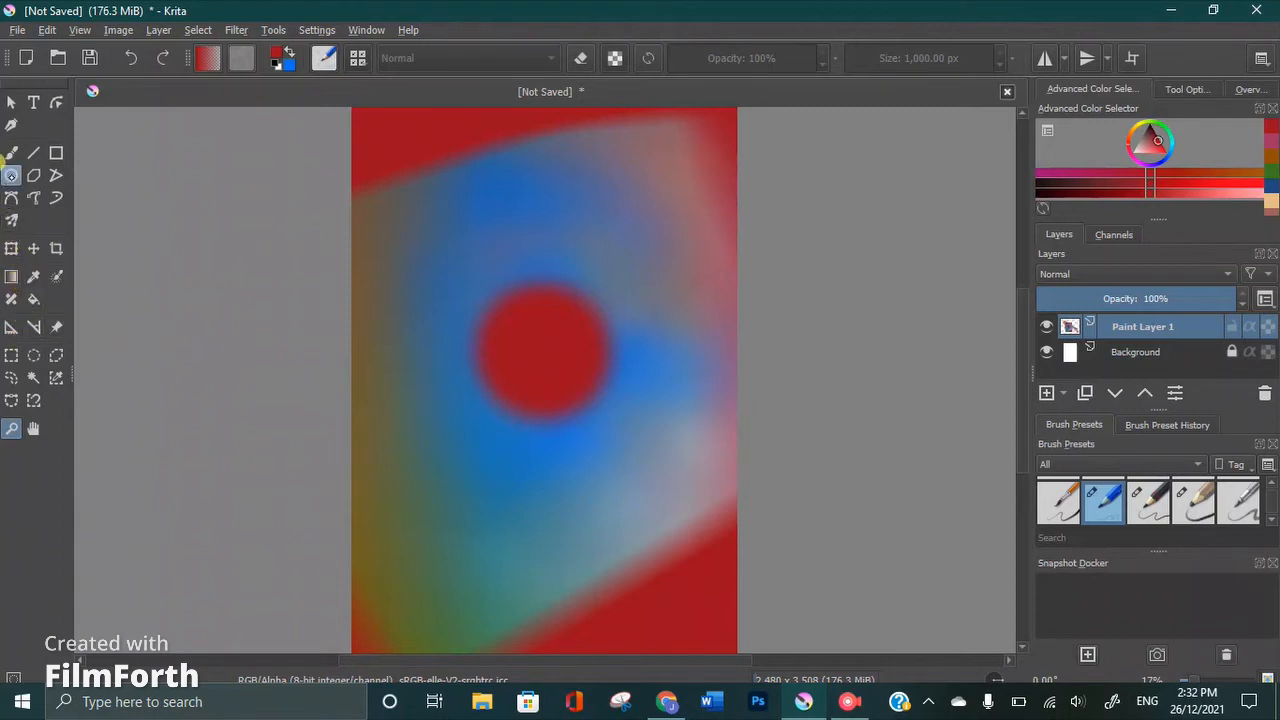
{"action": "left_click", "coordinate": [11, 175]}
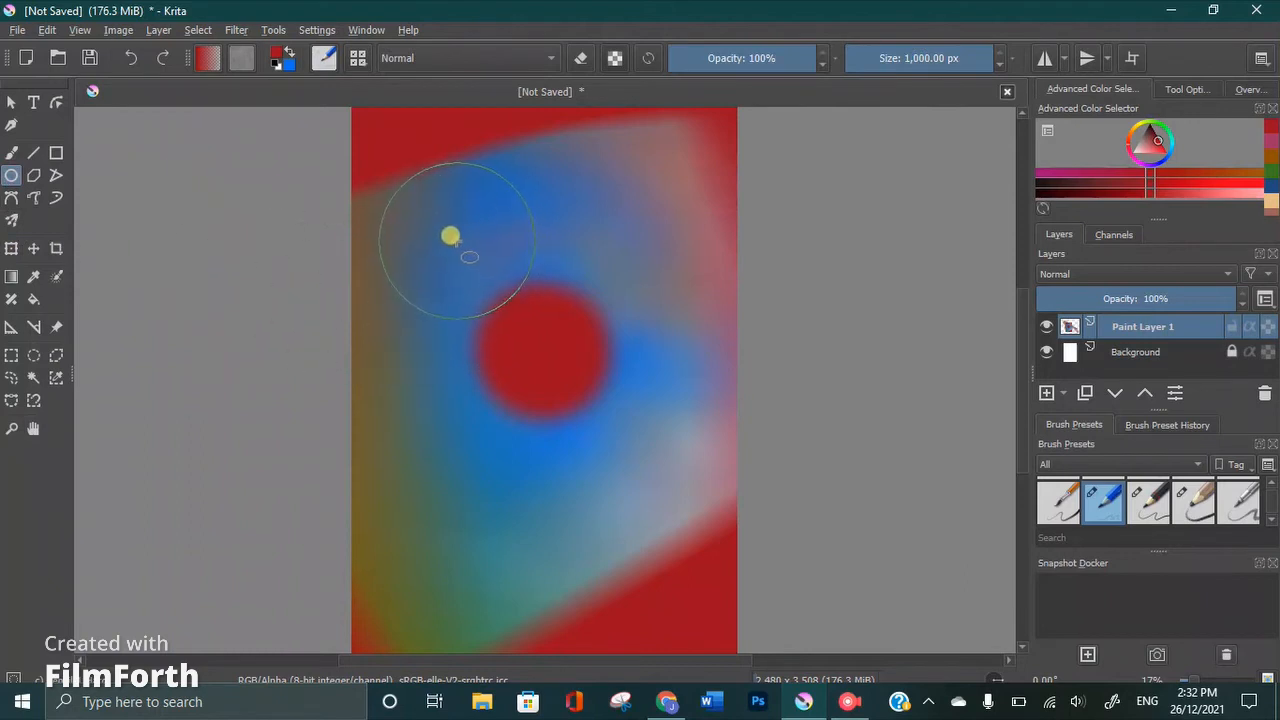
{"action": "mouse_move", "coordinate": [465, 248]}
{"action": "left_mouse_down"}
{"action": "mouse_move", "coordinate": [600, 429]}
{"action": "mouse_move", "coordinate": [637, 449]}
{"action": "mouse_move", "coordinate": [654, 437]}
{"action": "left_mouse_up"}
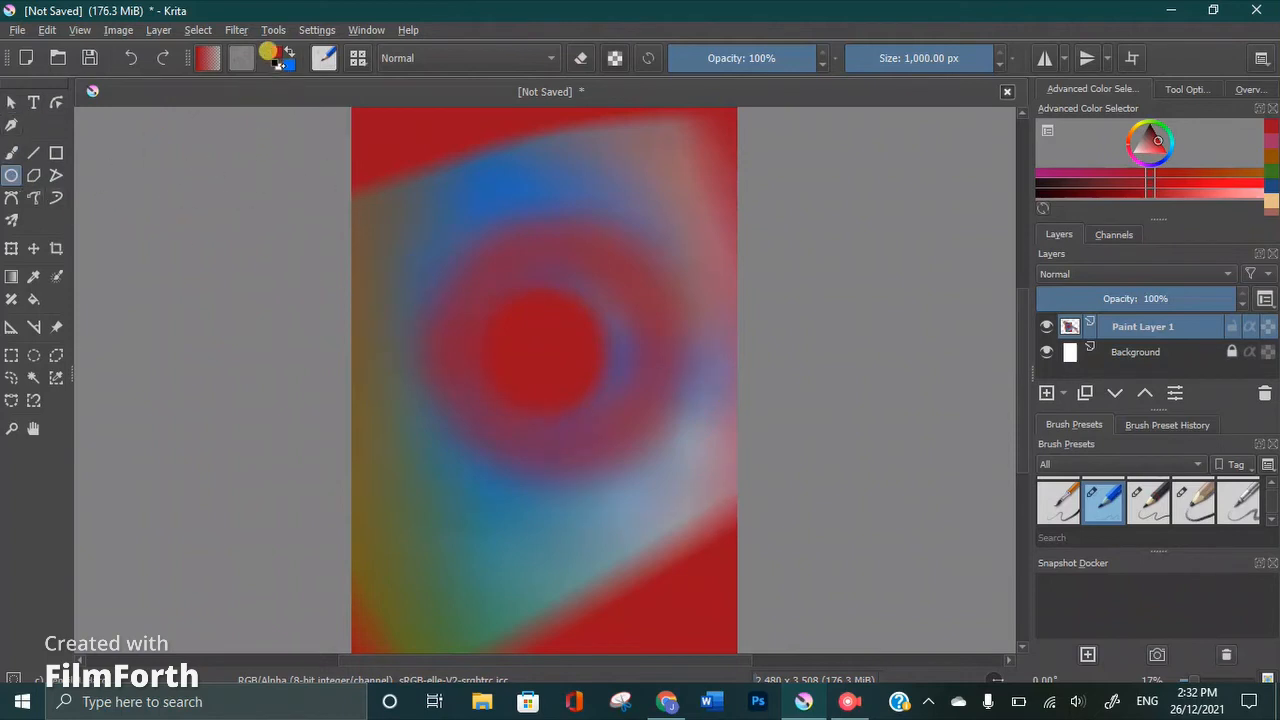
Swap the foreground and background colours and draw a blue ellipse and a larger blue rectangle around the red dot
{"action": "left_click", "coordinate": [288, 50]}
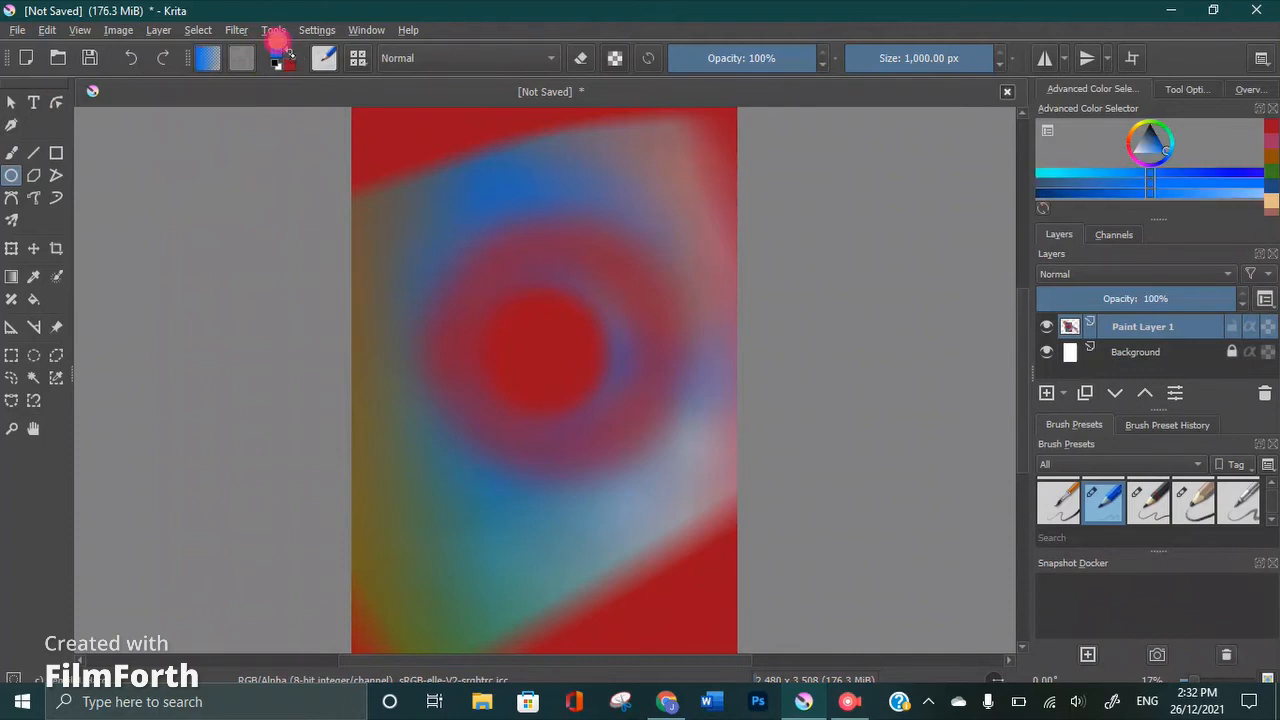
{"action": "mouse_move", "coordinate": [420, 218]}
{"action": "left_mouse_down"}
{"action": "mouse_move", "coordinate": [443, 229]}
{"action": "mouse_move", "coordinate": [536, 355]}
{"action": "mouse_move", "coordinate": [637, 446]}
{"action": "left_mouse_up"}
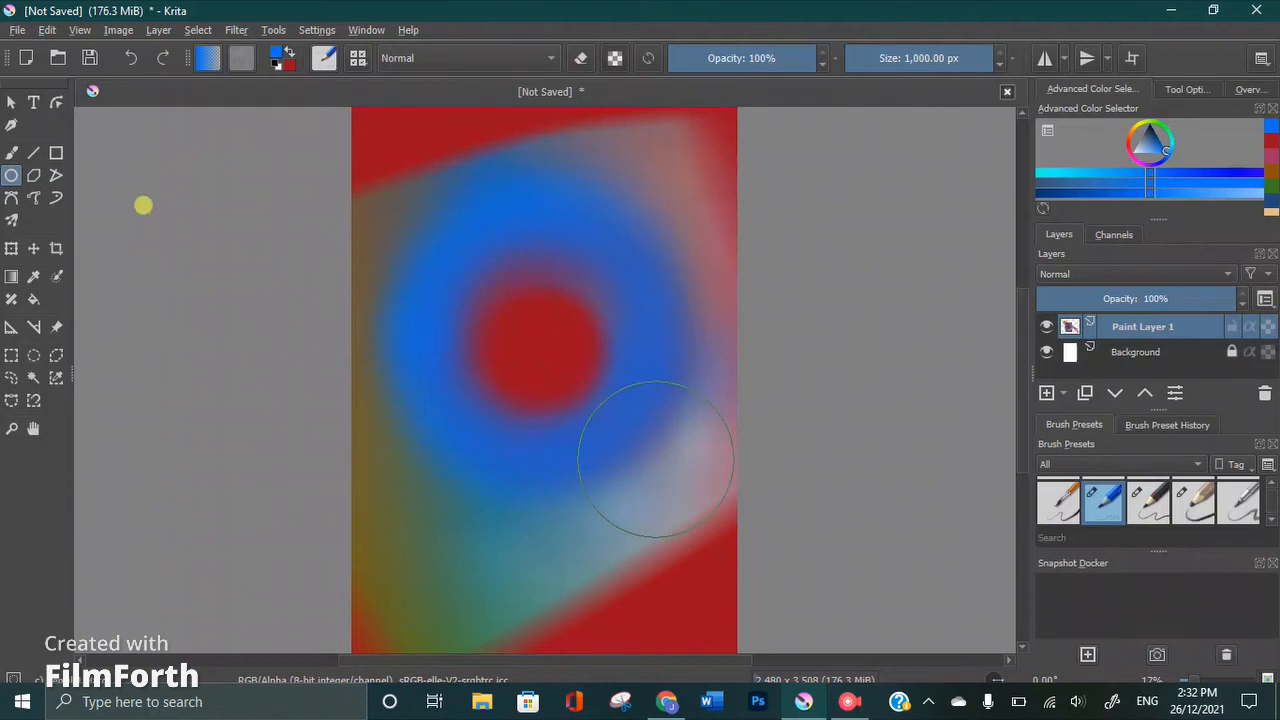
{"action": "left_click", "coordinate": [56, 153]}
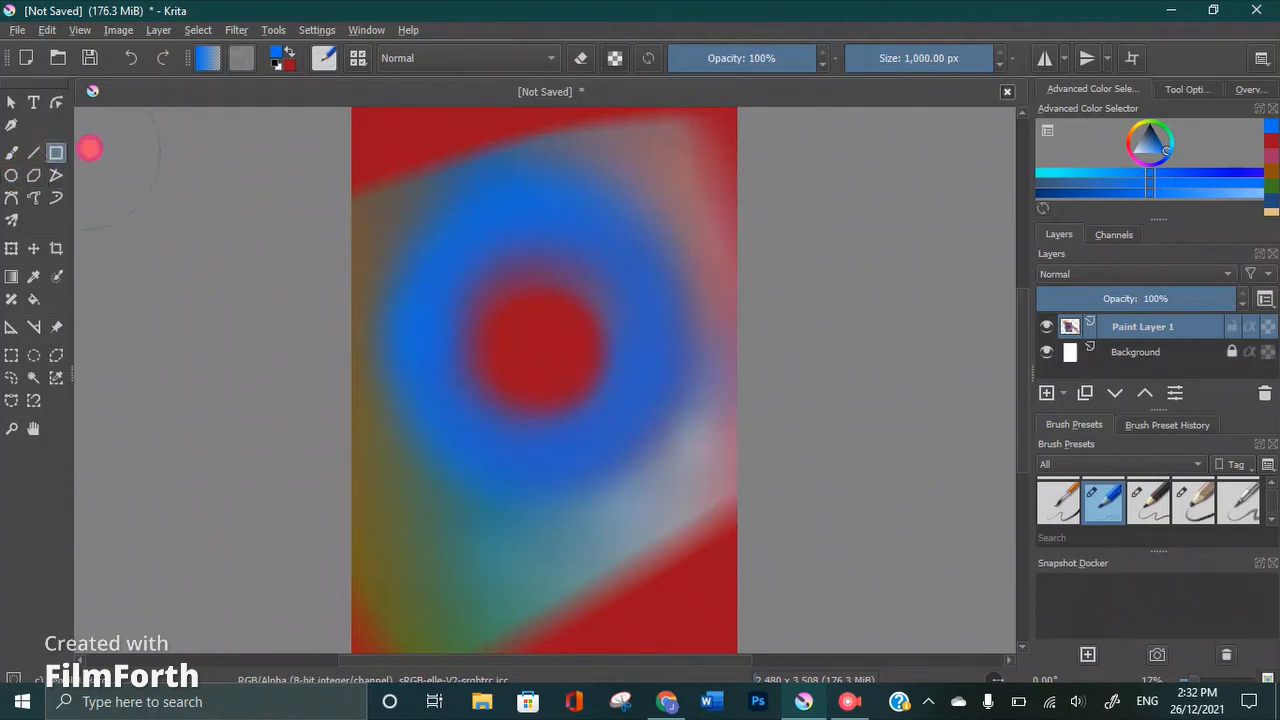
{"action": "mouse_move", "coordinate": [406, 177]}
{"action": "left_mouse_down"}
{"action": "mouse_move", "coordinate": [506, 294]}
{"action": "mouse_move", "coordinate": [597, 480]}
{"action": "mouse_move", "coordinate": [671, 486]}
{"action": "left_mouse_up"}
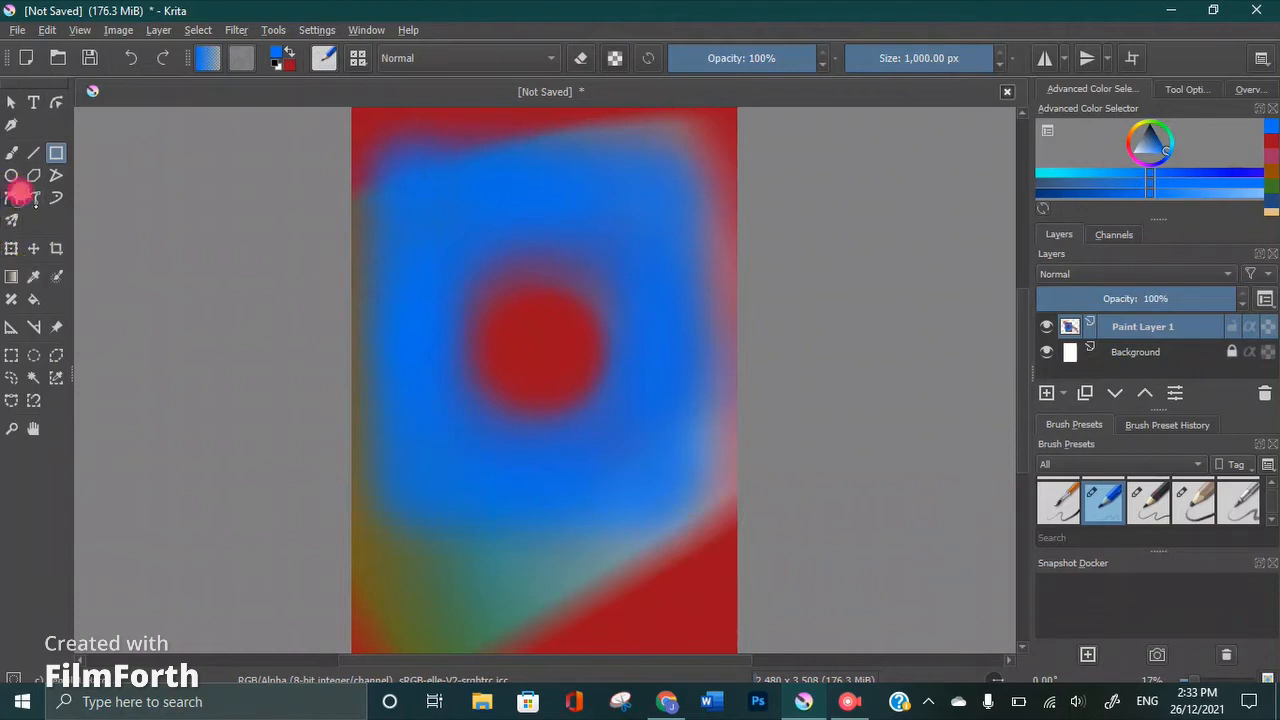
Set the foreground colour to bright green #67f601 and try to draw a Bezier curve across the blue area
{"action": "left_click", "coordinate": [11, 197]}
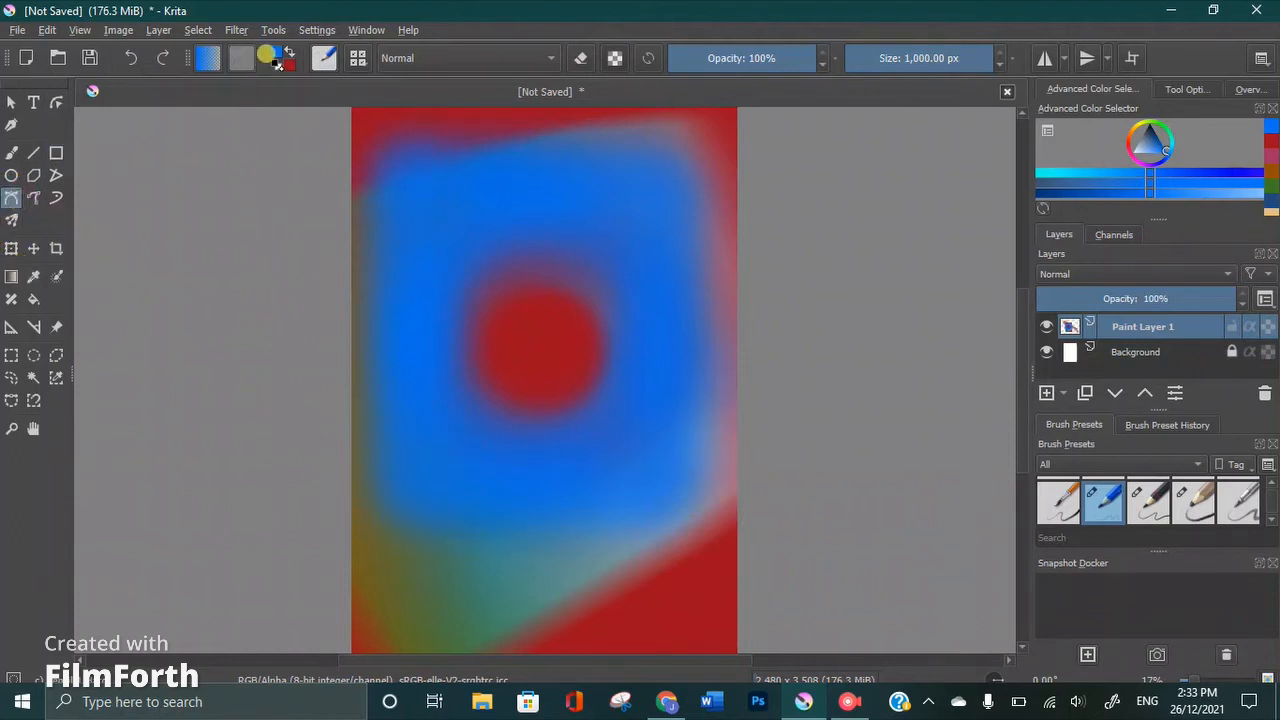
{"action": "left_click", "coordinate": [270, 50]}
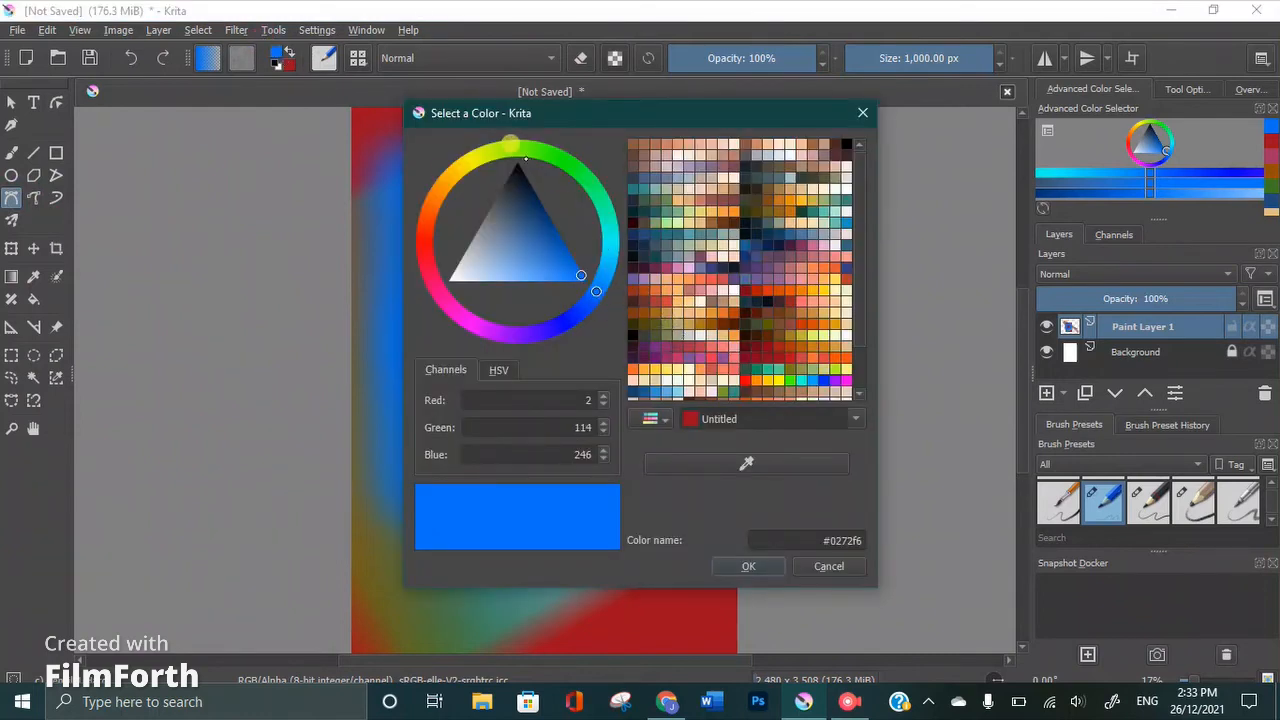
{"action": "left_click", "coordinate": [522, 145]}
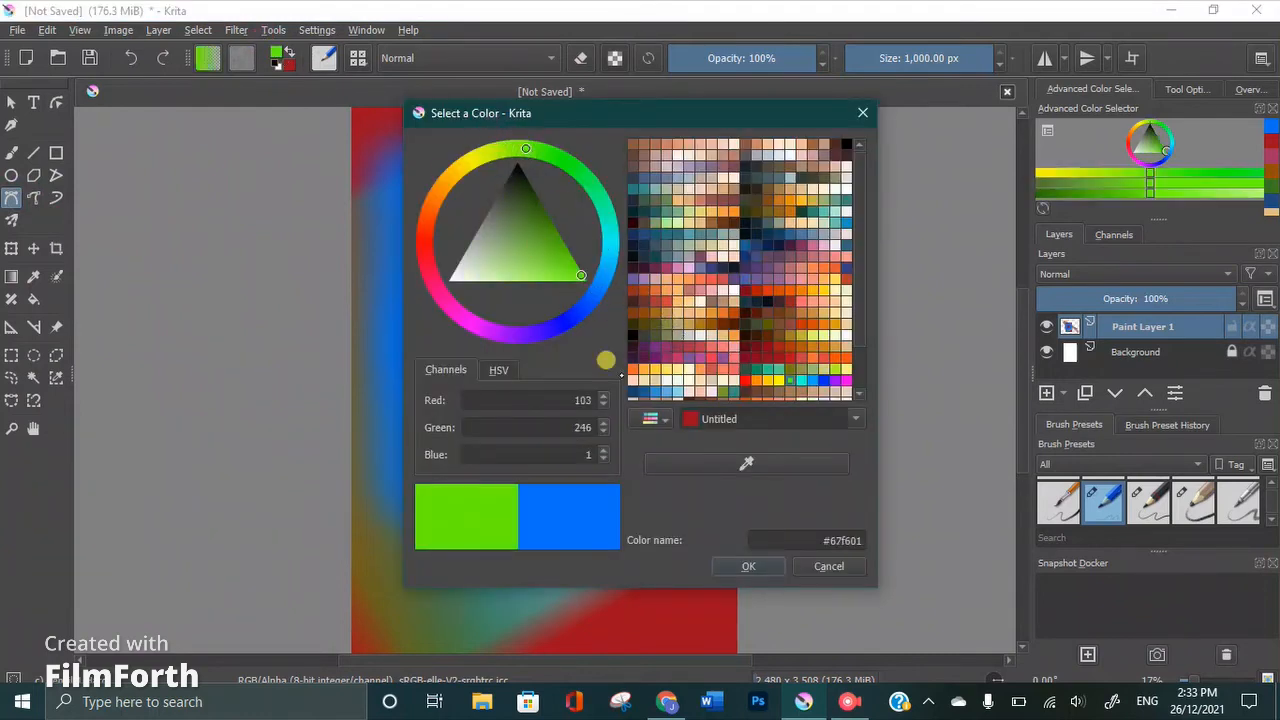
{"action": "left_click", "coordinate": [727, 566]}
{"action": "left_click", "coordinate": [598, 508]}
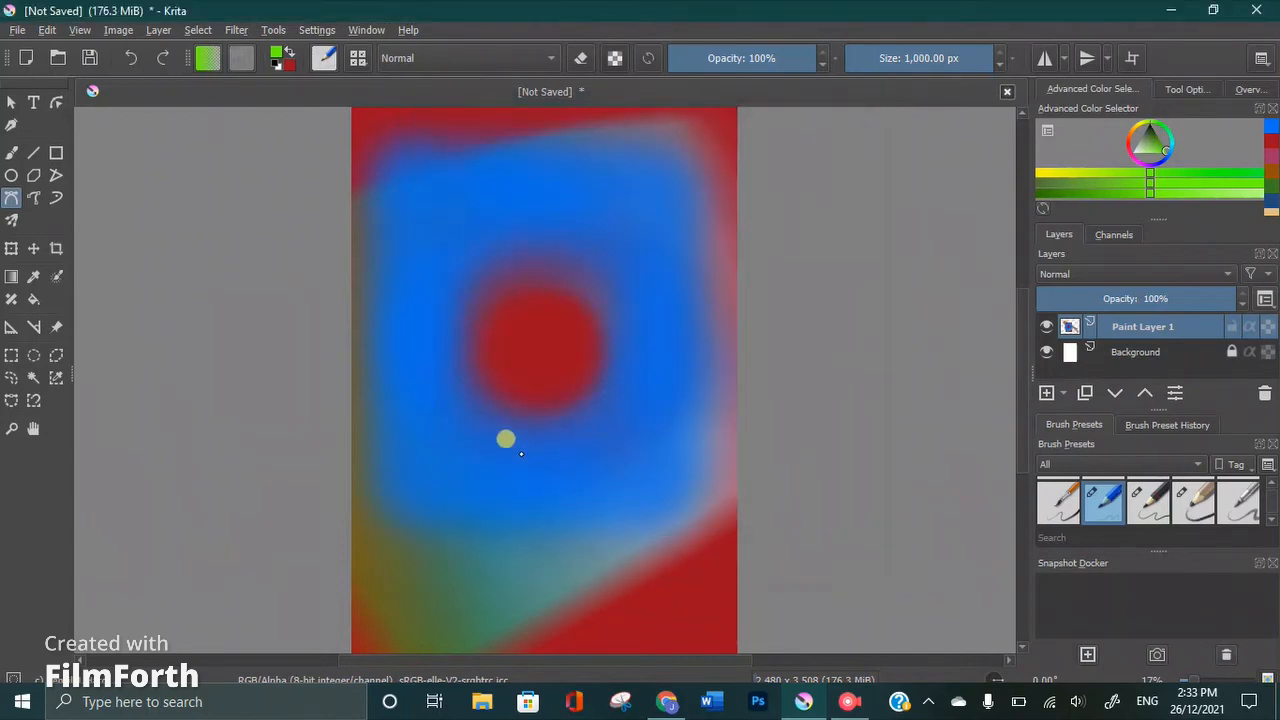
{"action": "left_click", "coordinate": [413, 191]}
{"action": "left_click", "coordinate": [506, 338]}
Select the blue area around the red dot with the Contiguous Selection tool
{"action": "left_click", "coordinate": [33, 377]}
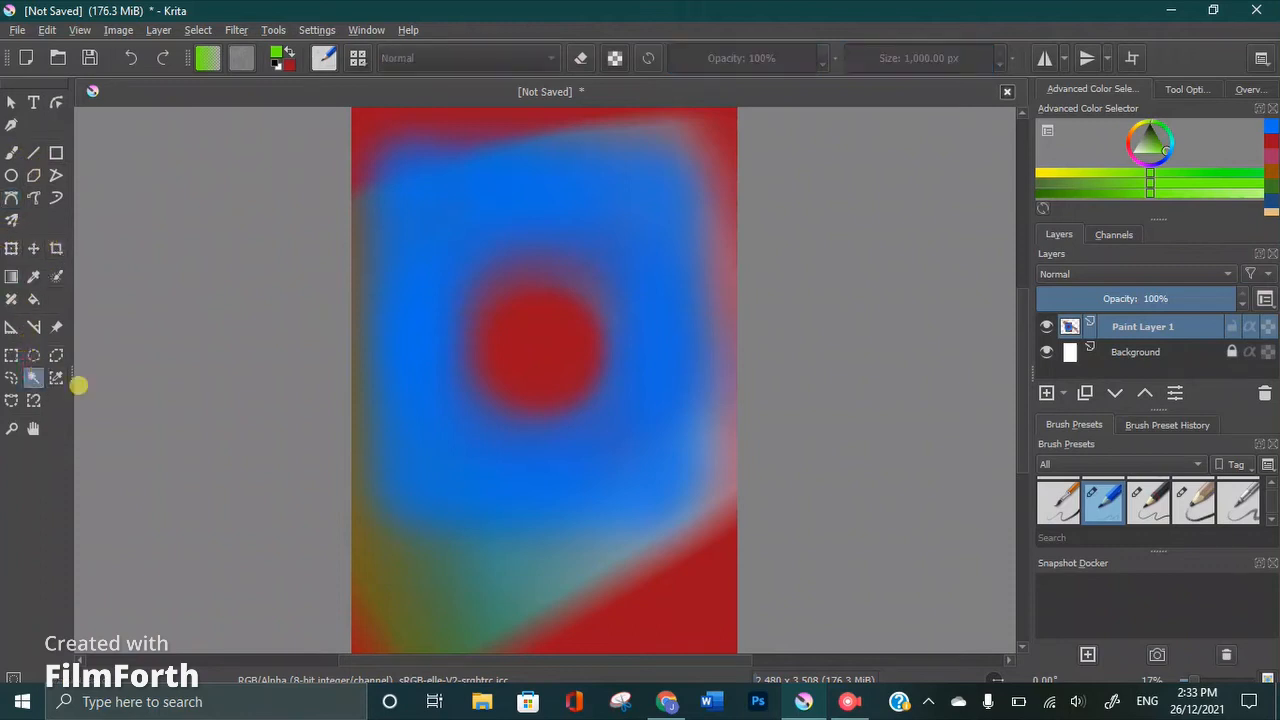
{"action": "left_click", "coordinate": [476, 415]}
{"action": "left_click", "coordinate": [437, 397]}
{"action": "left_click", "coordinate": [474, 431]}
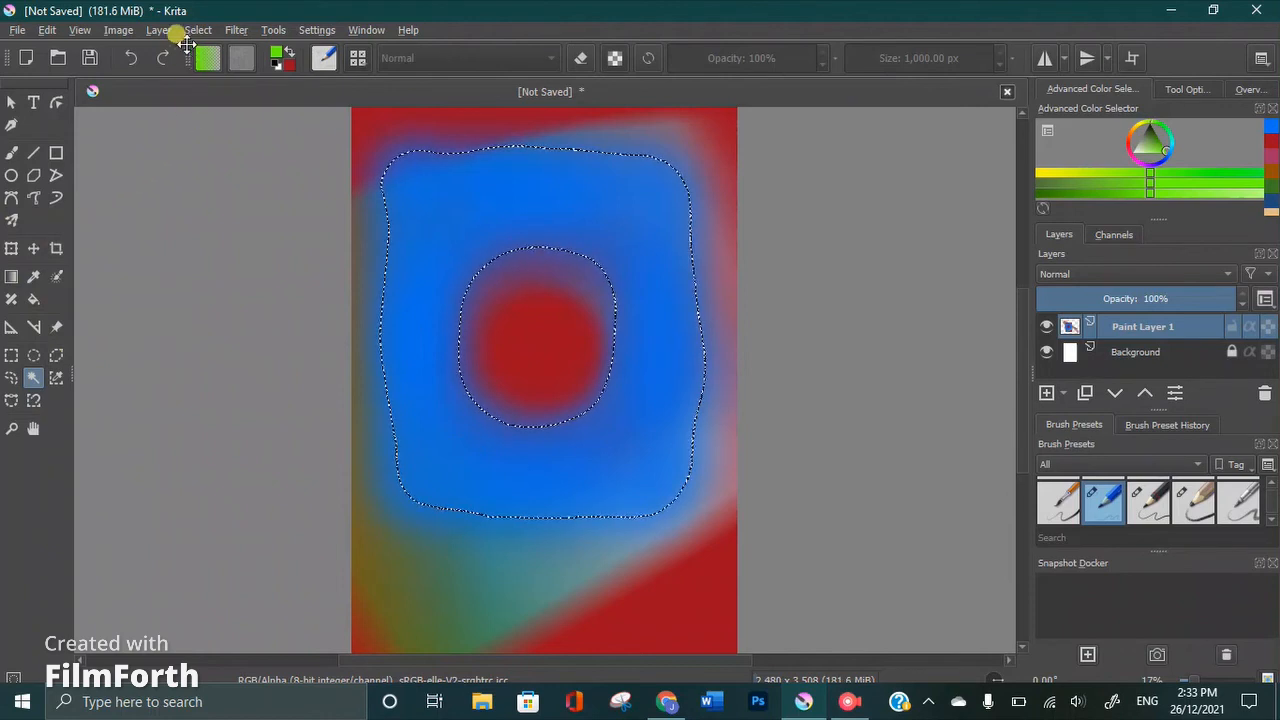
Choose the white-to-grey BG-Krita2 gradient and activate the Freehand Brush tool
{"action": "left_click", "coordinate": [206, 57]}
{"action": "left_click", "coordinate": [258, 225]}
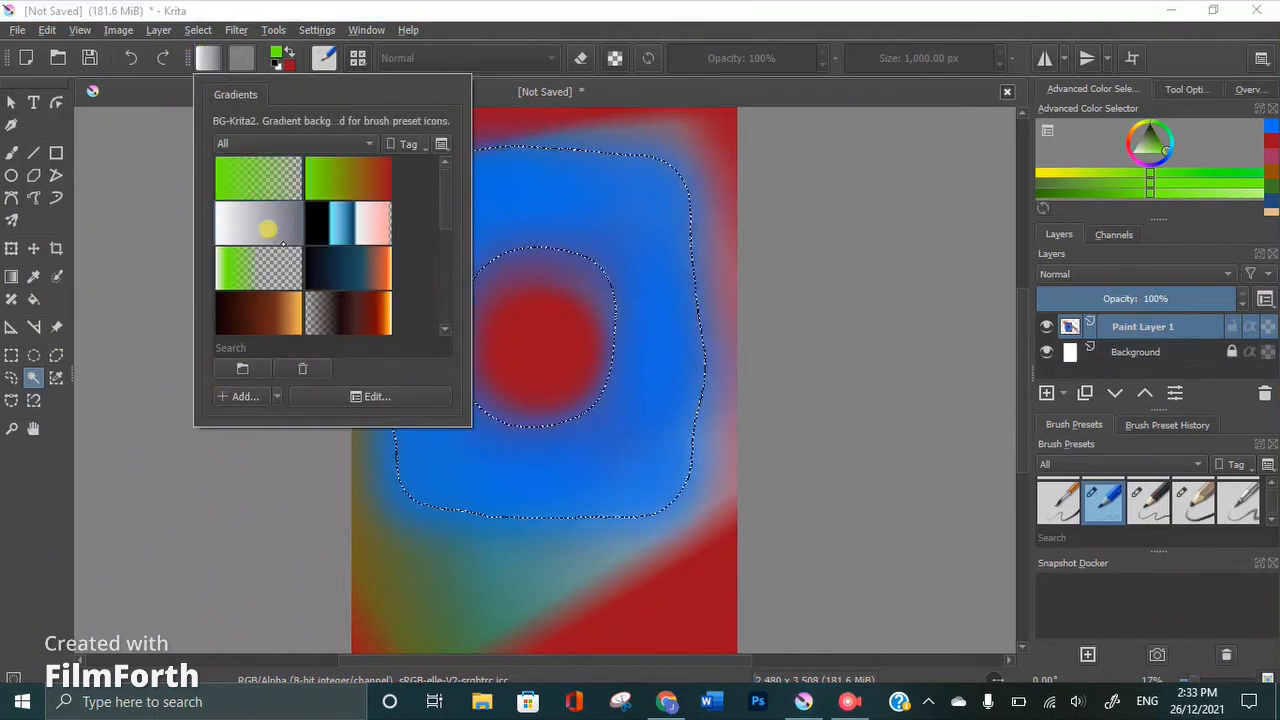
{"action": "left_click", "coordinate": [192, 170]}
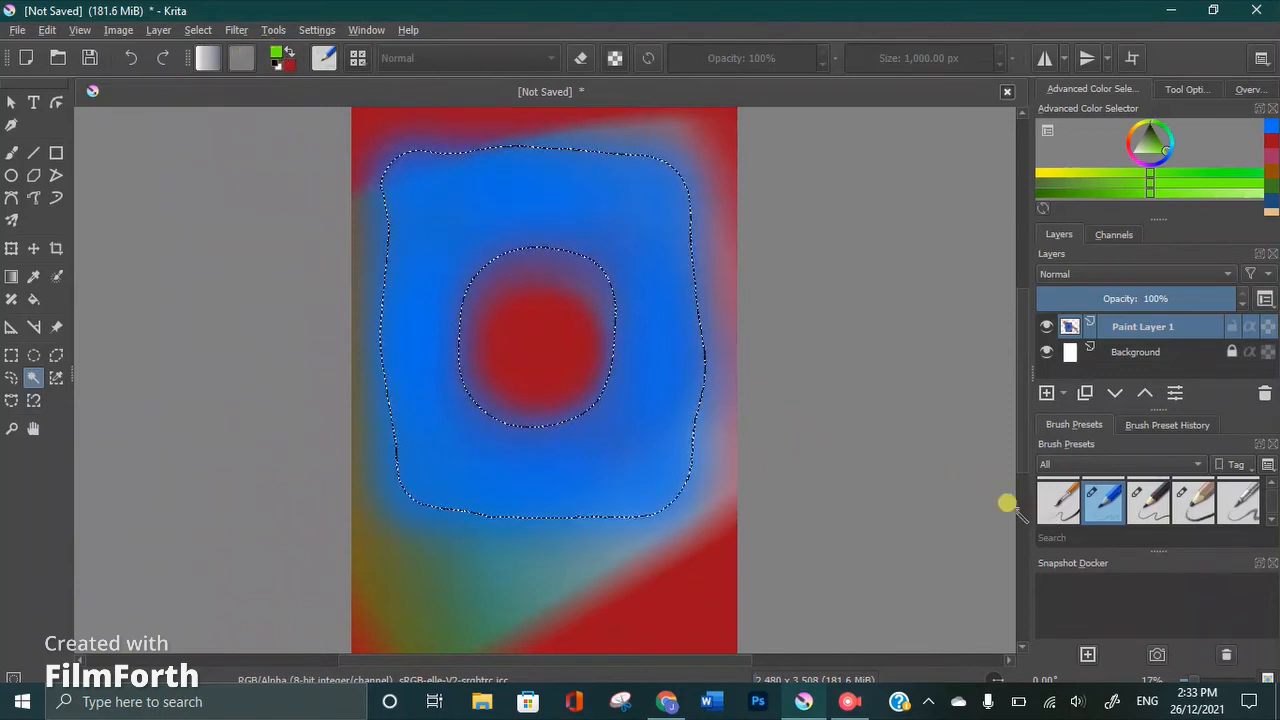
{"action": "left_click", "coordinate": [11, 152]}
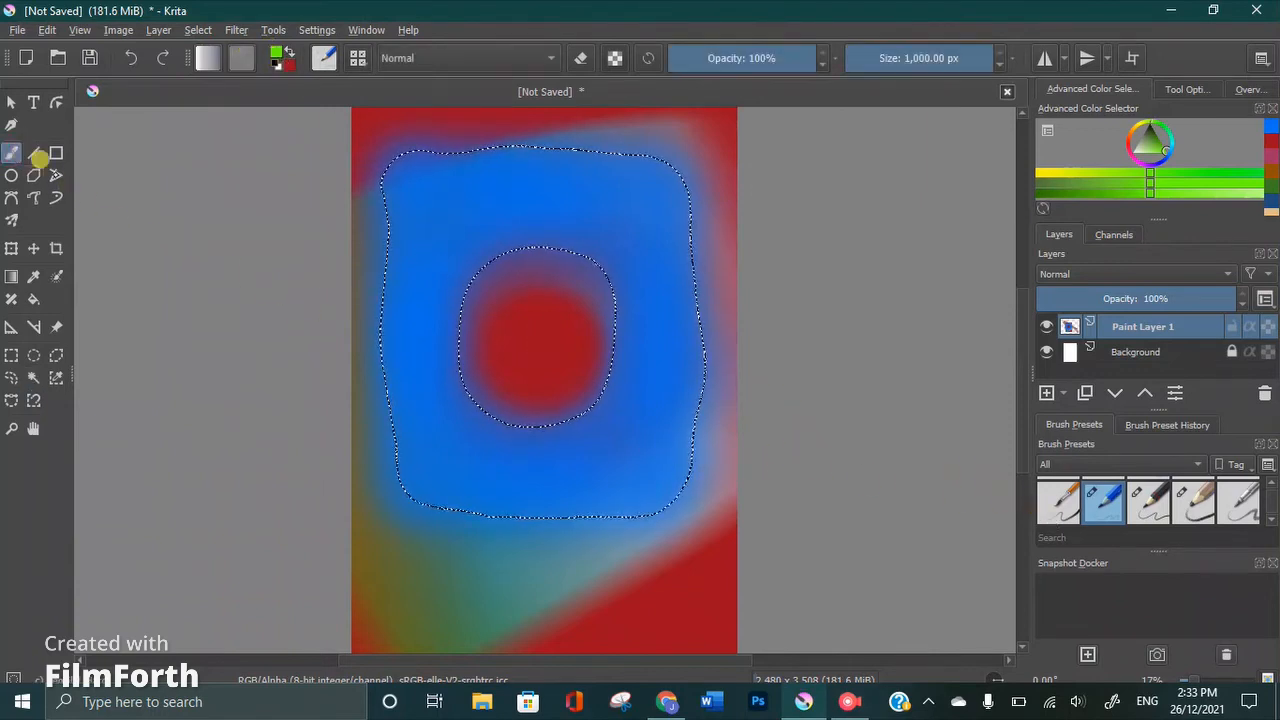
Paint the selected area around the red dot bright green with the 1,000 px brush and activate the Calligraphy tool
{"action": "left_click_drag", "start_coordinate": [383, 308], "coordinate": [417, 326]}
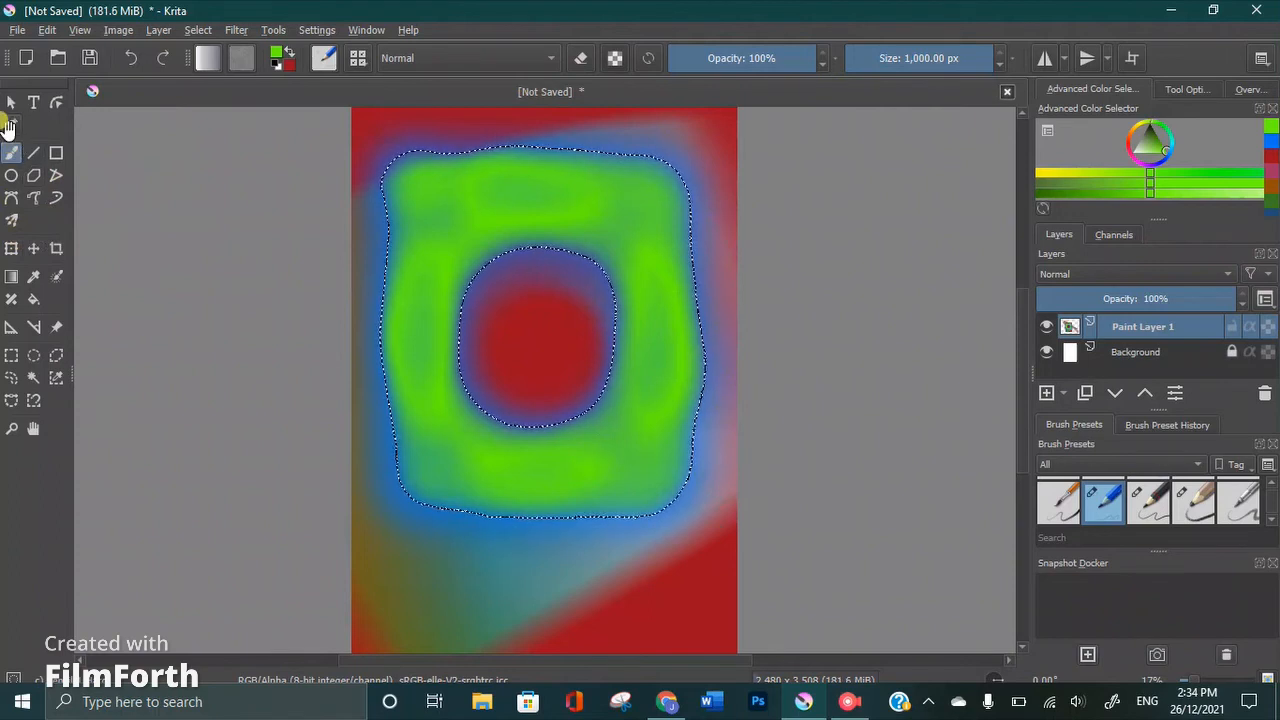
{"action": "left_click", "coordinate": [11, 125]}
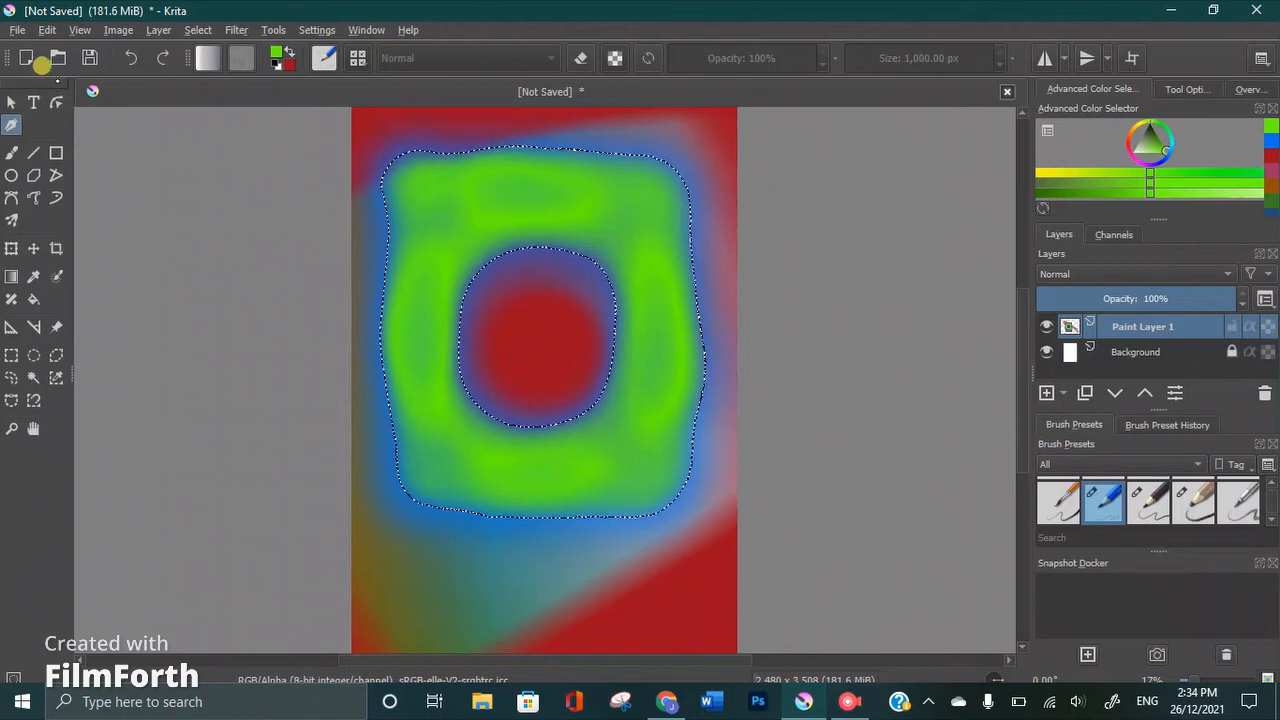
Try to crop the image with the Crop tool by trimming its lower and upper edges close to the green area
{"action": "left_click", "coordinate": [56, 248]}
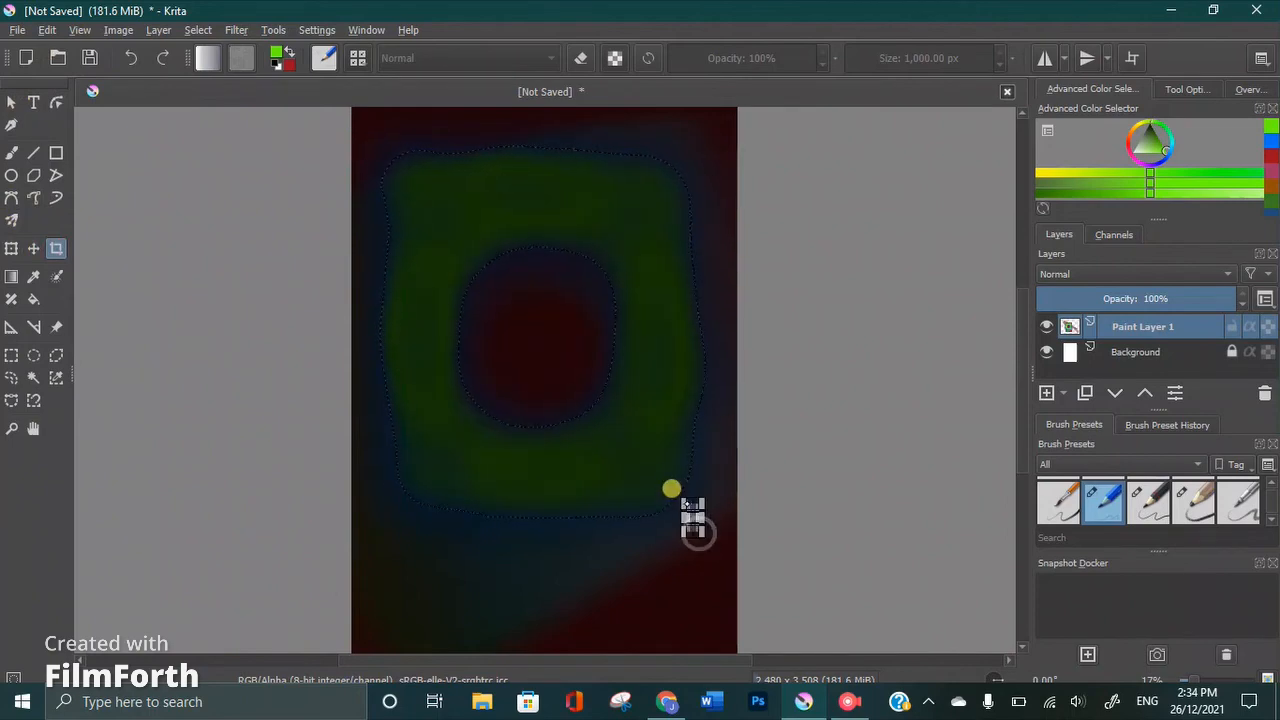
{"action": "left_click", "coordinate": [636, 450]}
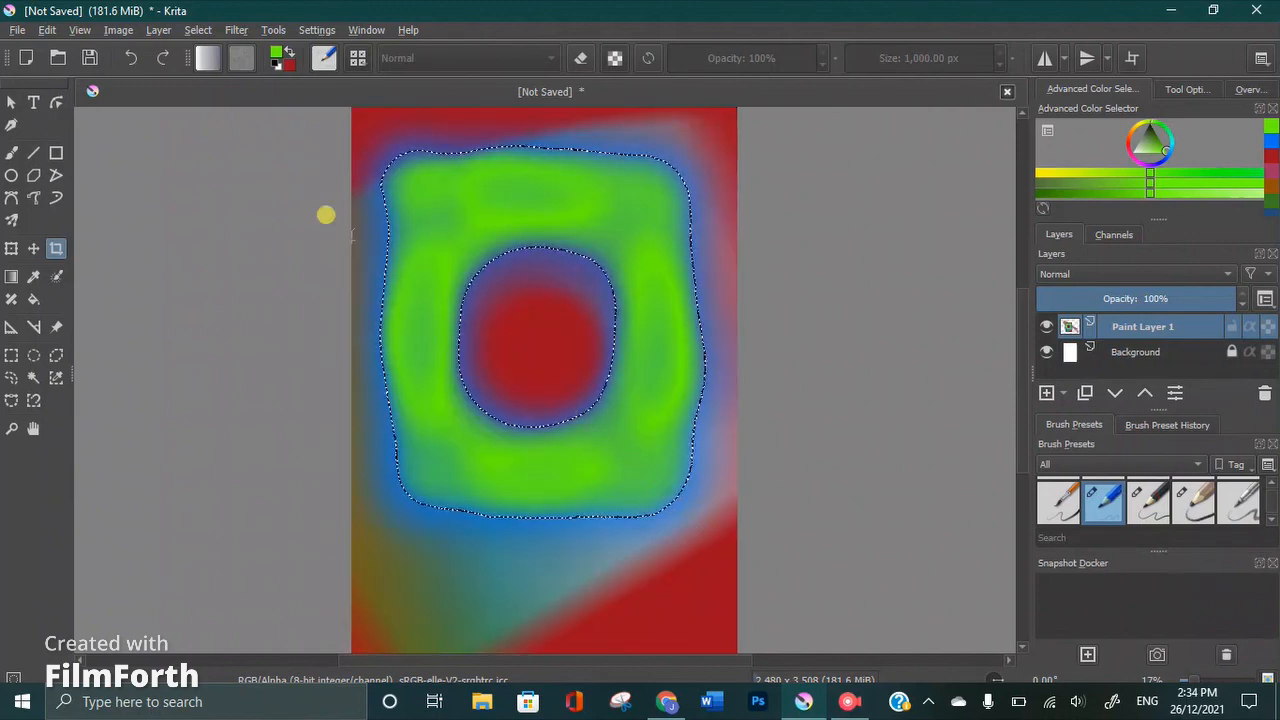
{"action": "left_click", "coordinate": [503, 343]}
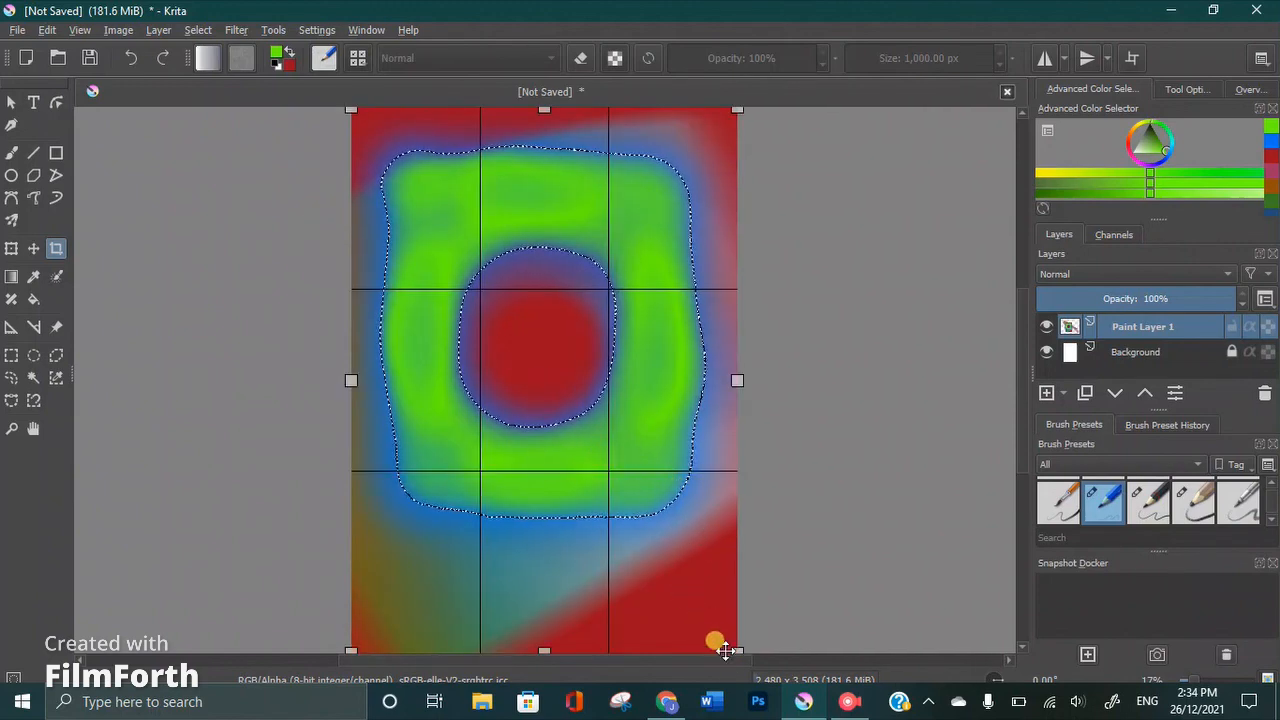
{"action": "left_click", "coordinate": [709, 603]}
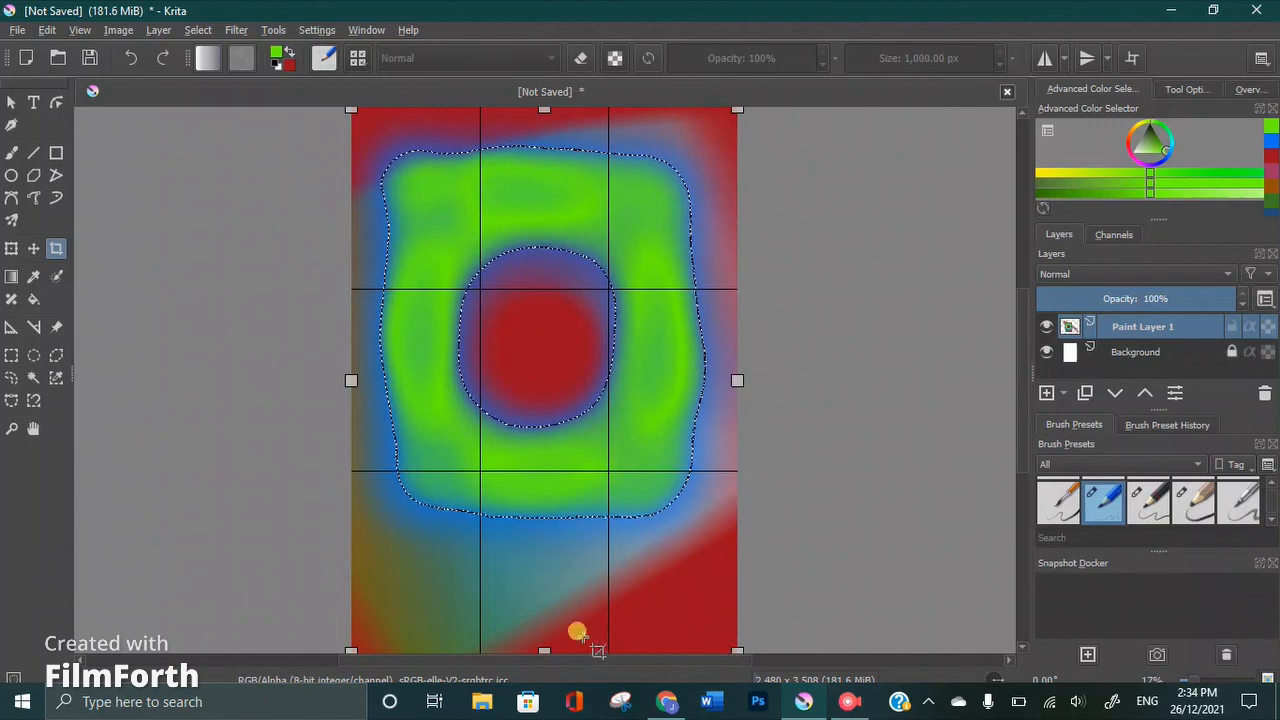
{"action": "left_click_drag", "start_coordinate": [543, 651], "coordinate": [546, 555]}
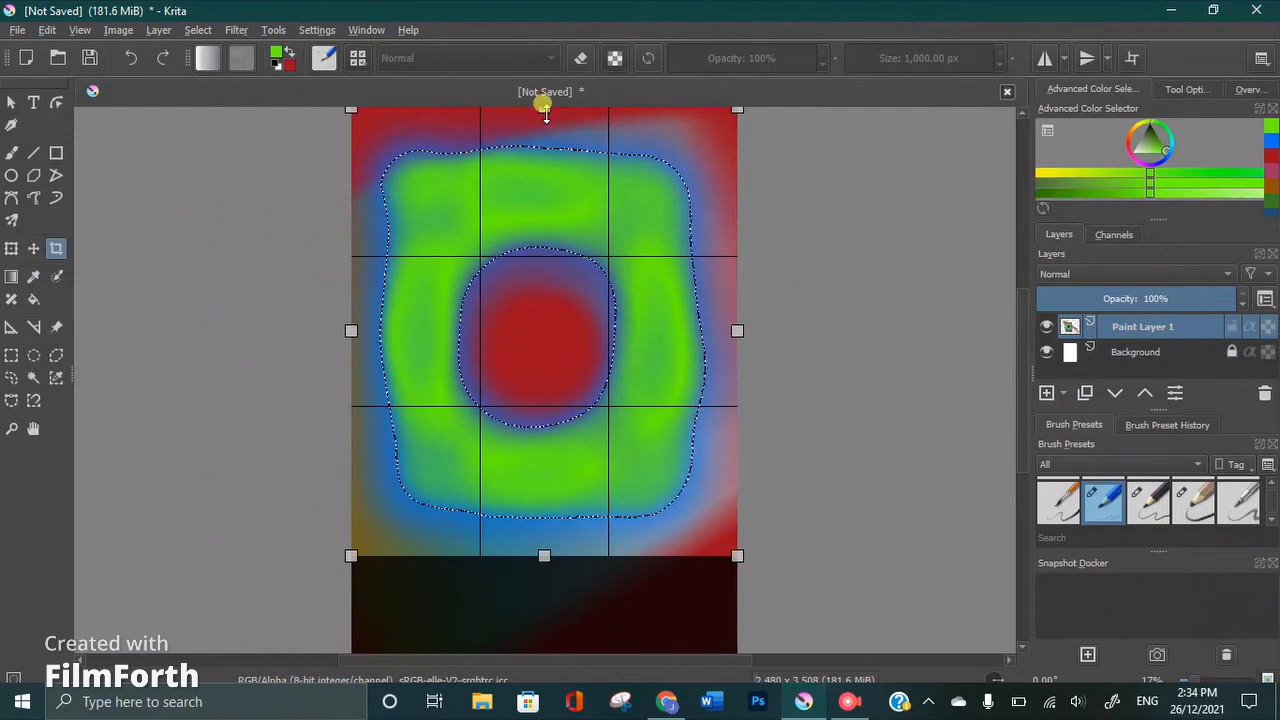
{"action": "left_click_drag", "start_coordinate": [546, 114], "coordinate": [549, 143]}
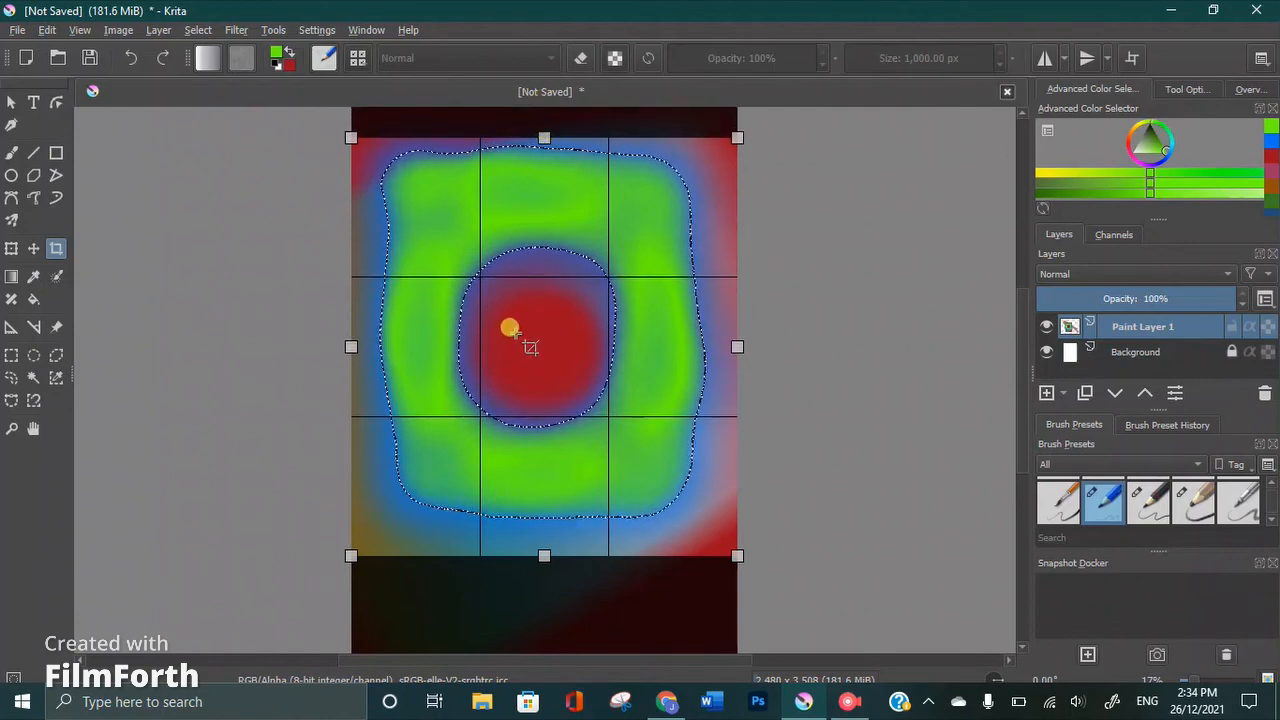
{"action": "left_click", "coordinate": [832, 396]}
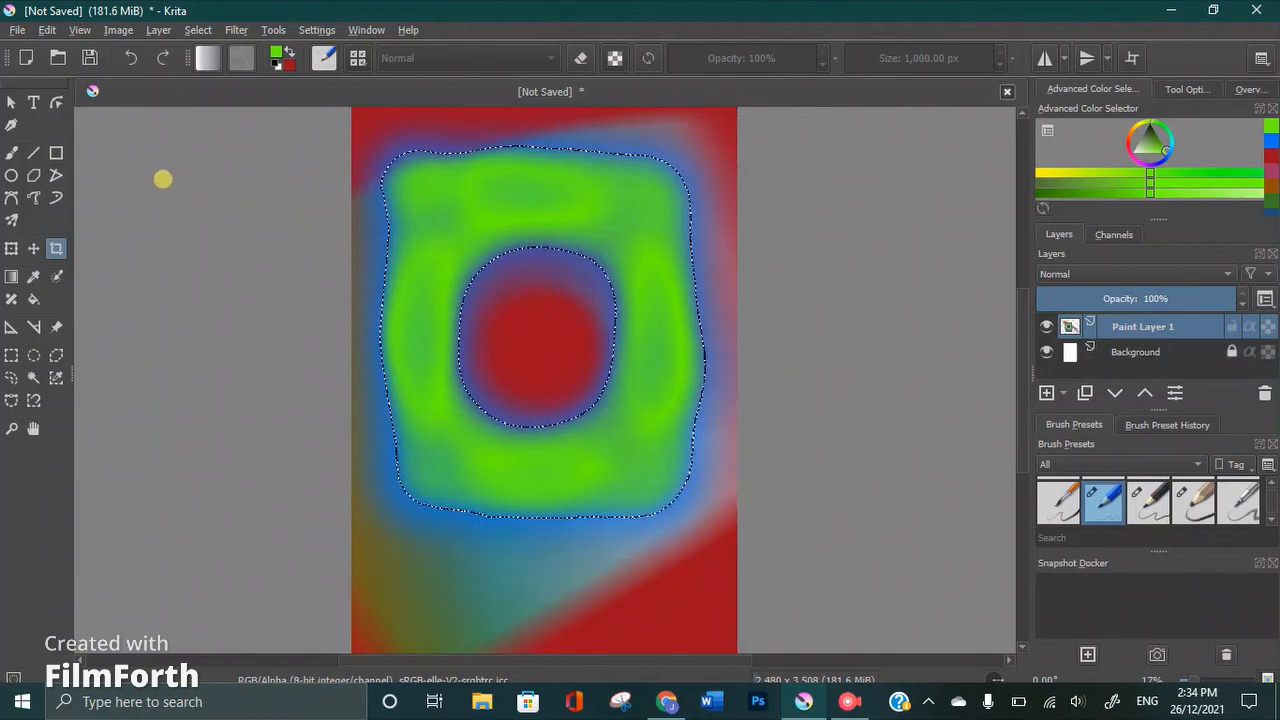
{"action": "left_click", "coordinate": [11, 101]}
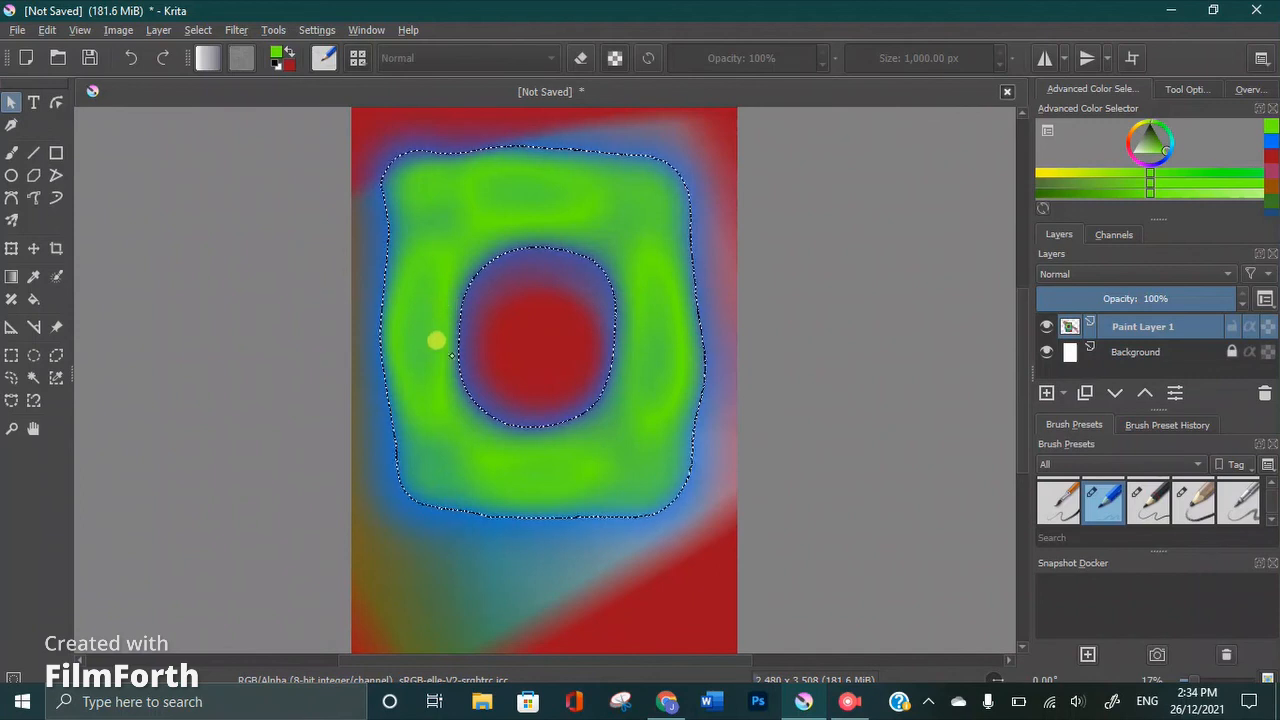
{"action": "left_click", "coordinate": [31, 100]}
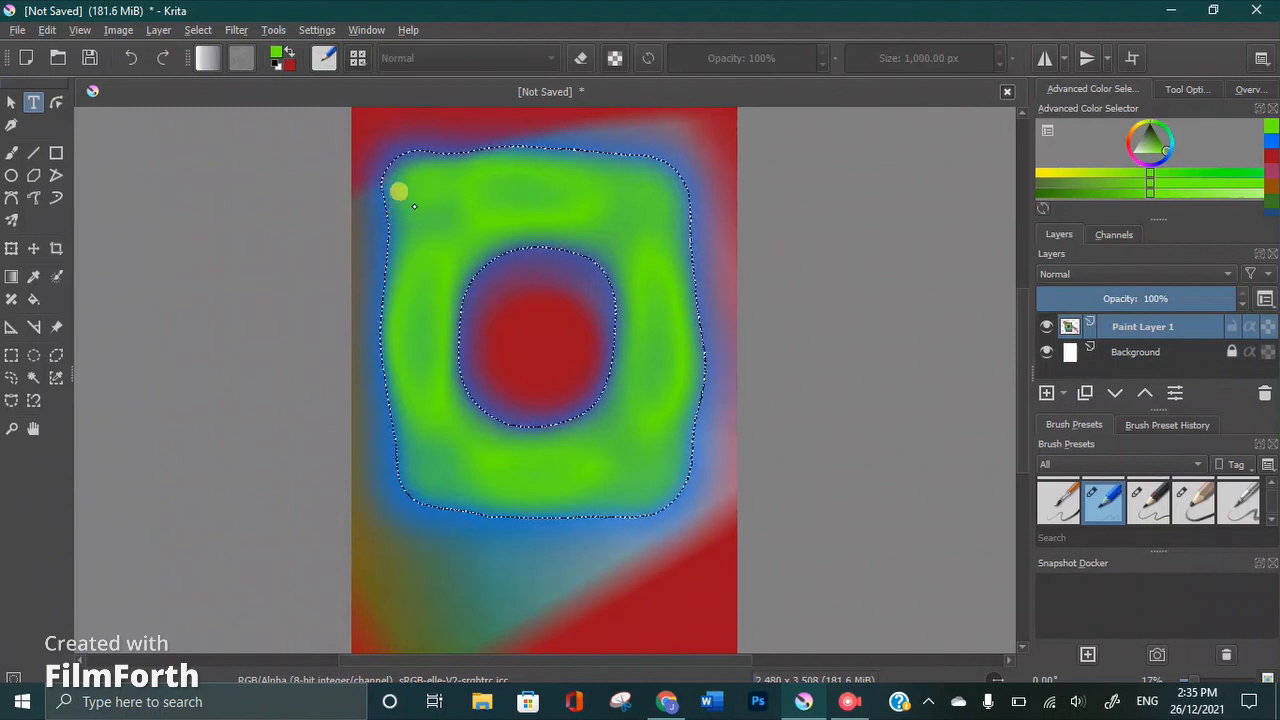
{"action": "left_click", "coordinate": [351, 249]}
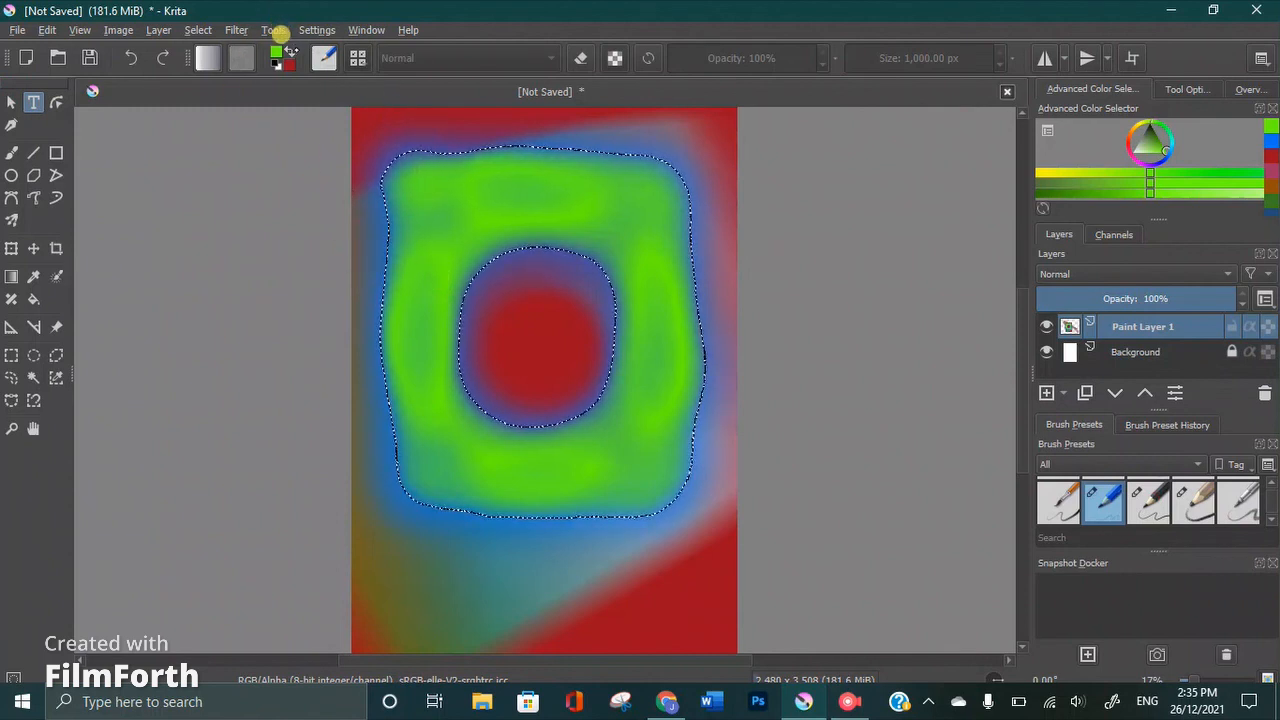
Swap the foreground and background colours and accept dark red #9d0f1f as the foreground colour
{"action": "left_click", "coordinate": [276, 53]}
{"action": "left_click", "coordinate": [286, 50]}
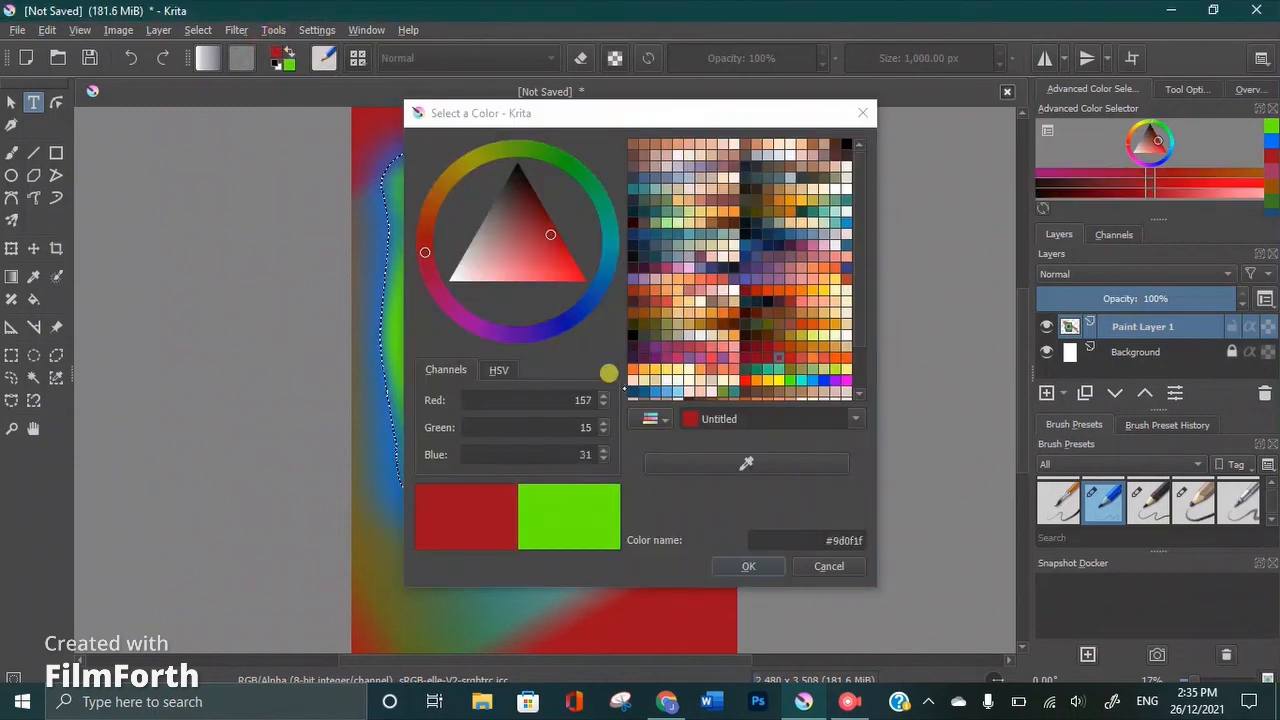
{"action": "left_click", "coordinate": [722, 562]}
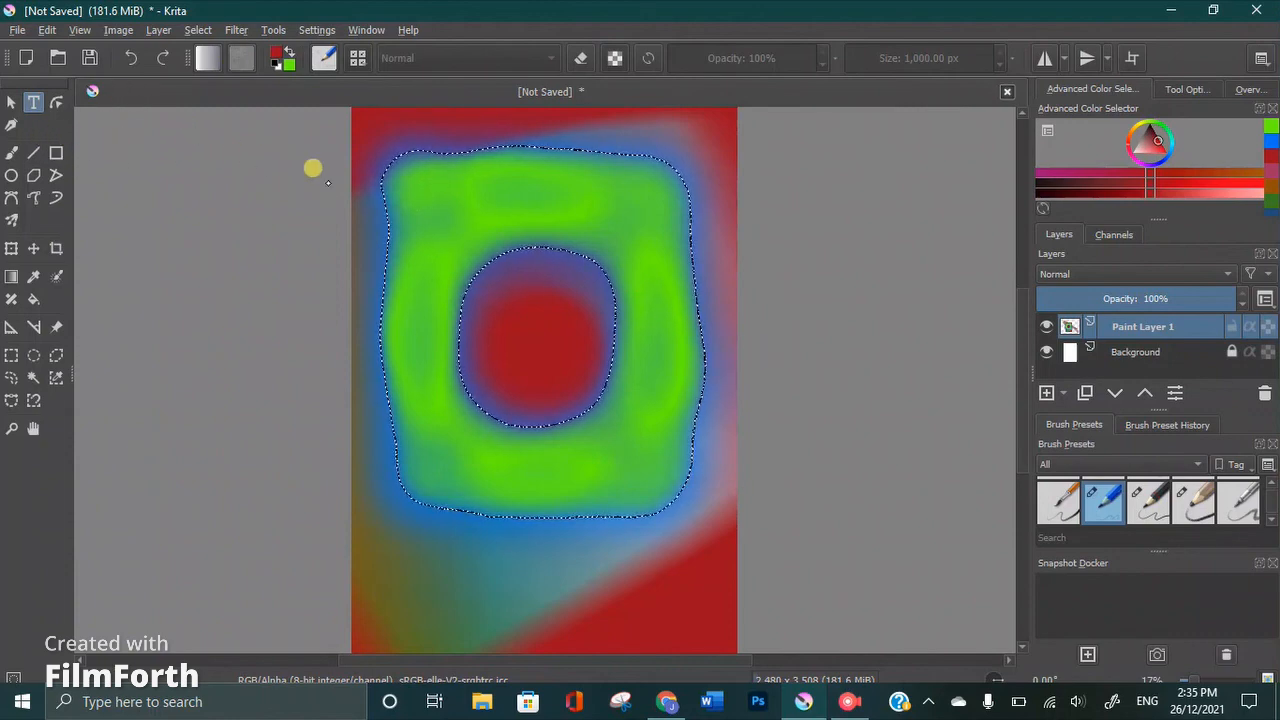
Set the Freehand Brush size to 12.06 px and handwrite thin dark red letters across the upper part of the green area
{"action": "left_click", "coordinate": [11, 152]}
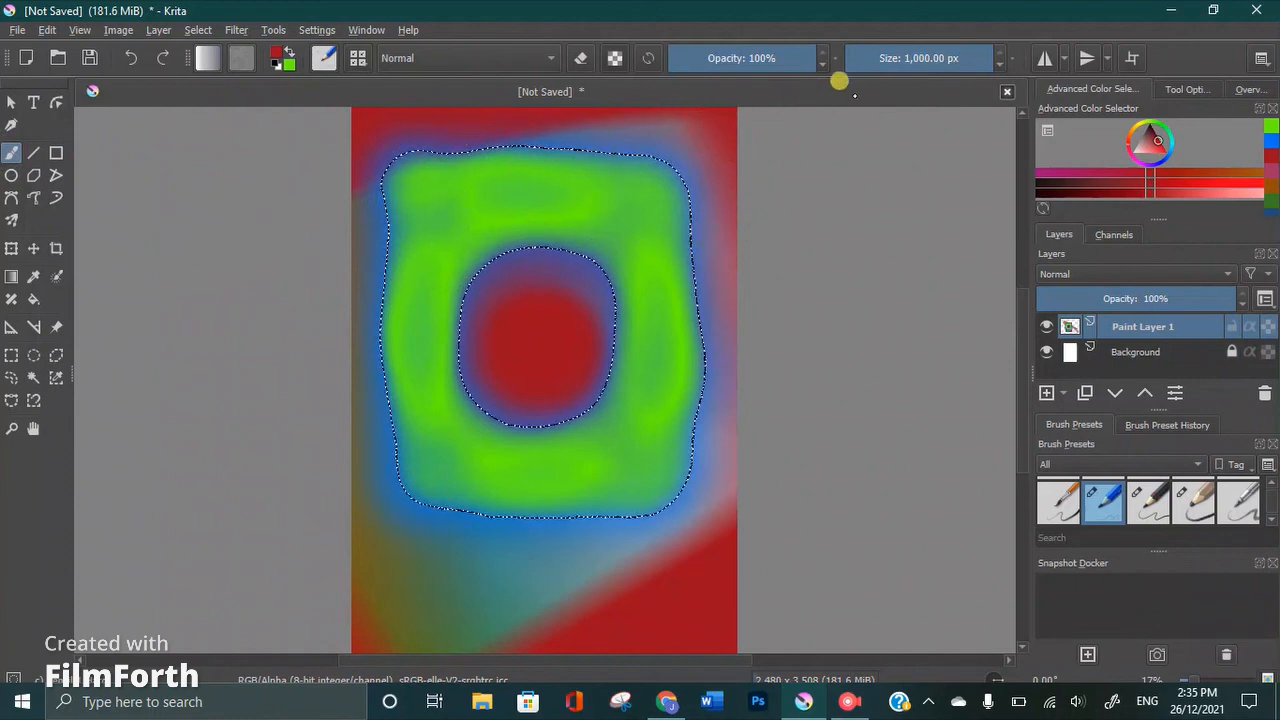
{"action": "mouse_move", "coordinate": [886, 55]}
{"action": "left_mouse_down"}
{"action": "mouse_move", "coordinate": [852, 50]}
{"action": "mouse_move", "coordinate": [886, 57]}
{"action": "mouse_move", "coordinate": [880, 69]}
{"action": "left_mouse_up"}
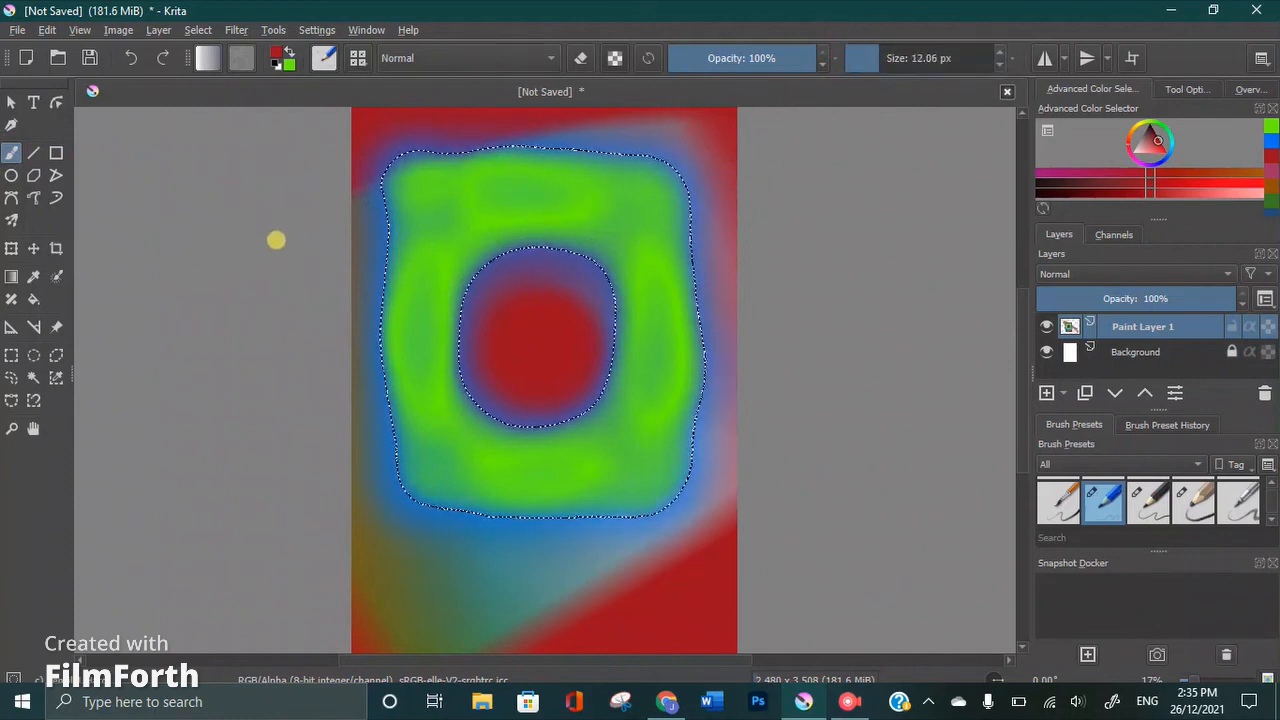
{"action": "left_click", "coordinate": [288, 194]}
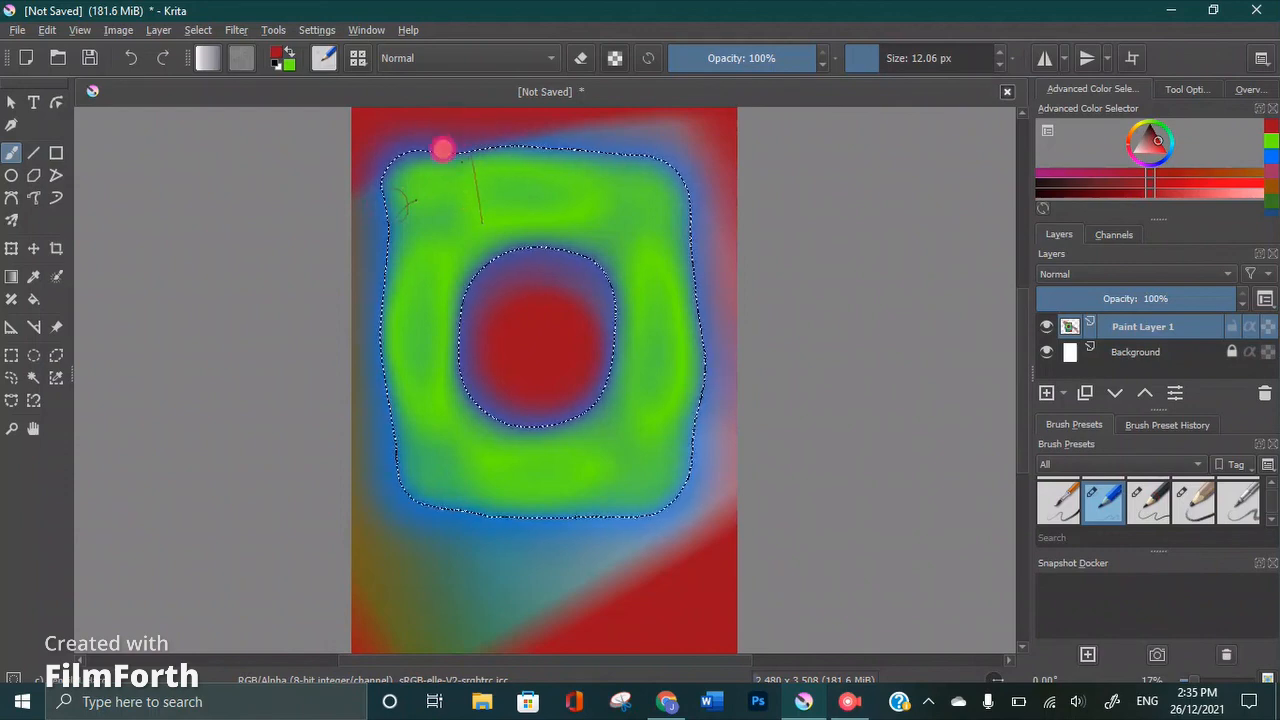
{"action": "left_click_drag", "start_coordinate": [485, 208], "coordinate": [499, 199]}
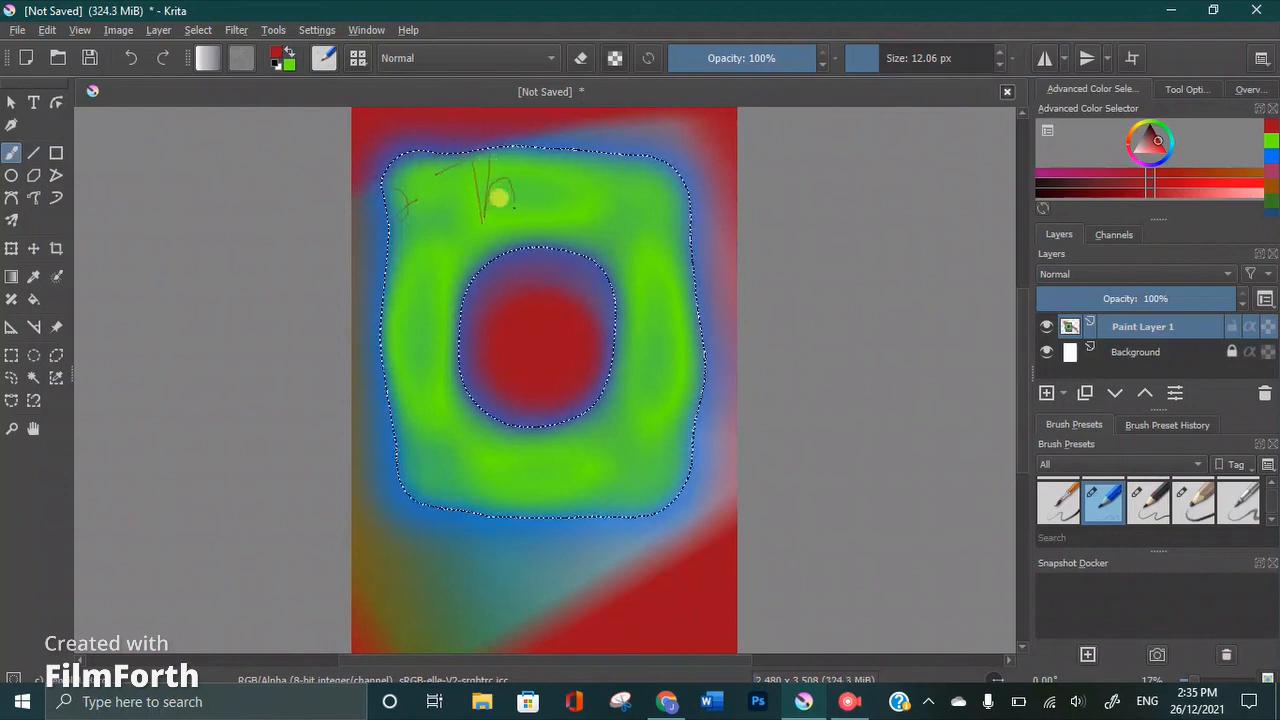